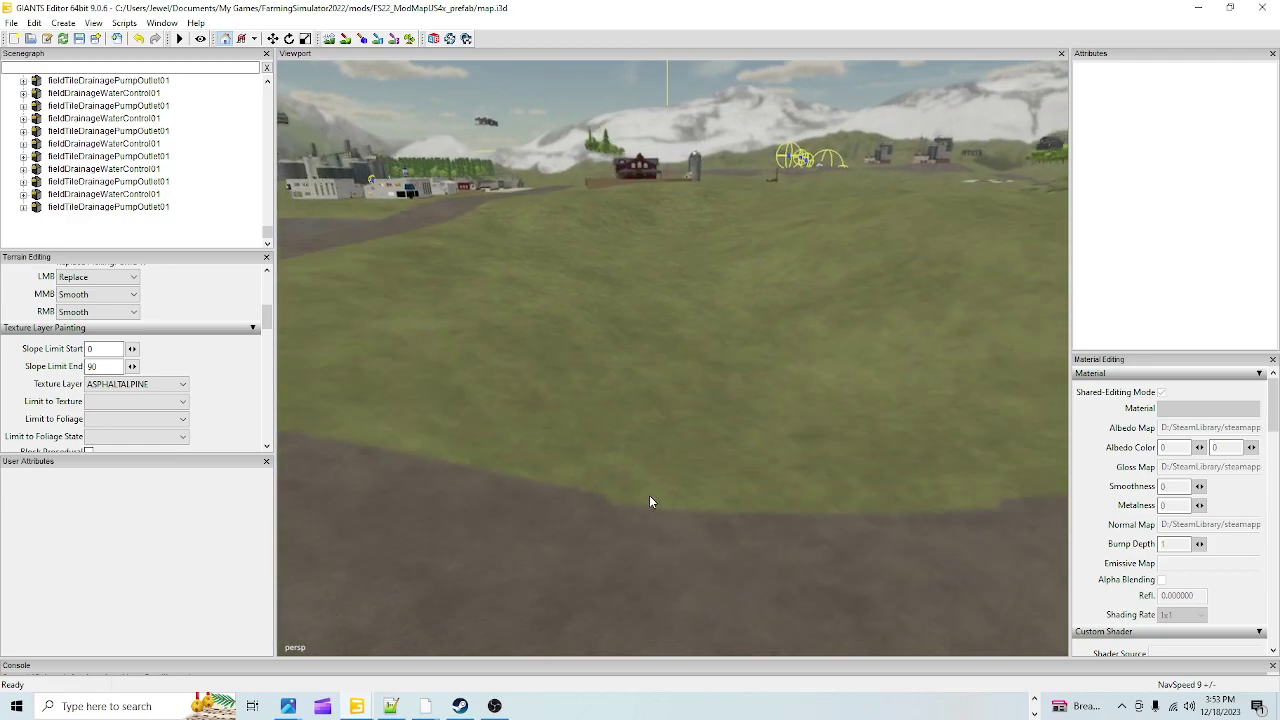
- Look over the asphalt roads, the building yard and the surrounding grassy terrain of the map
{"action": "right_click_drag", "start_coordinate": [697, 268], "coordinate": [670, 463]}
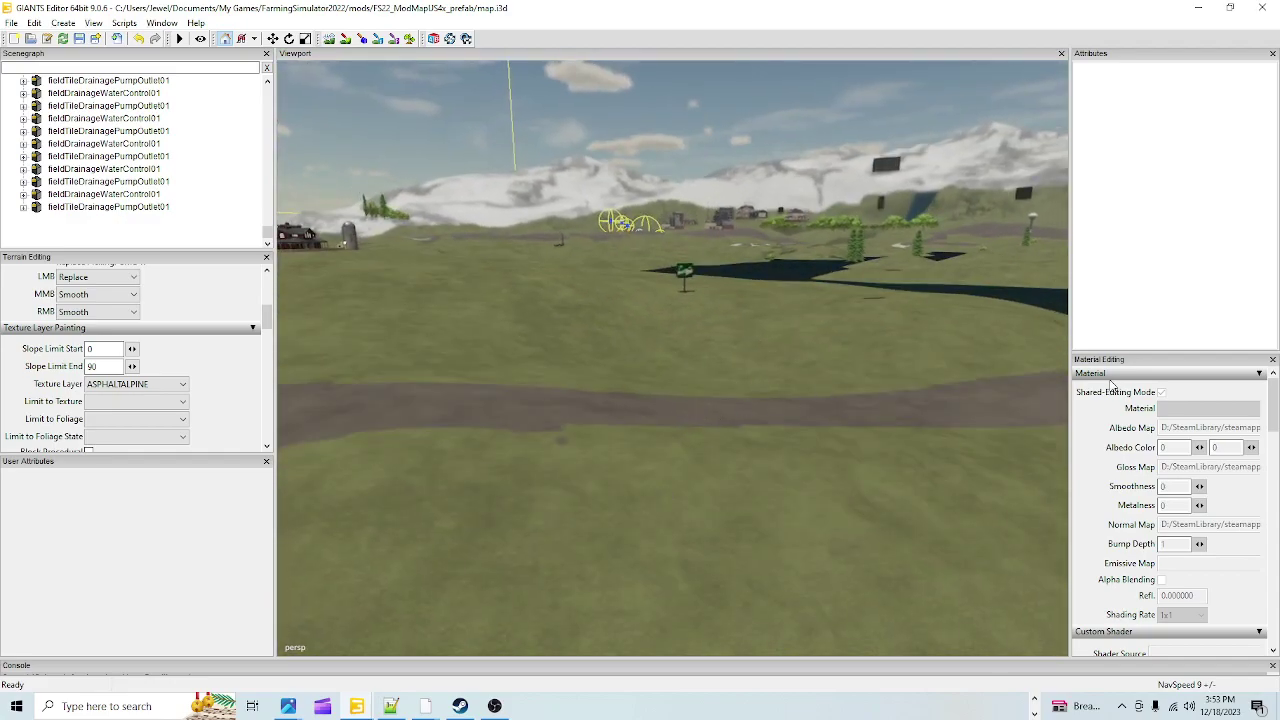
{"action": "right_click_drag", "start_coordinate": [633, 399], "coordinate": [400, 440]}
{"action": "right_click_drag", "start_coordinate": [541, 464], "coordinate": [870, 110]}
{"action": "right_click_drag", "start_coordinate": [745, 488], "coordinate": [644, 404]}
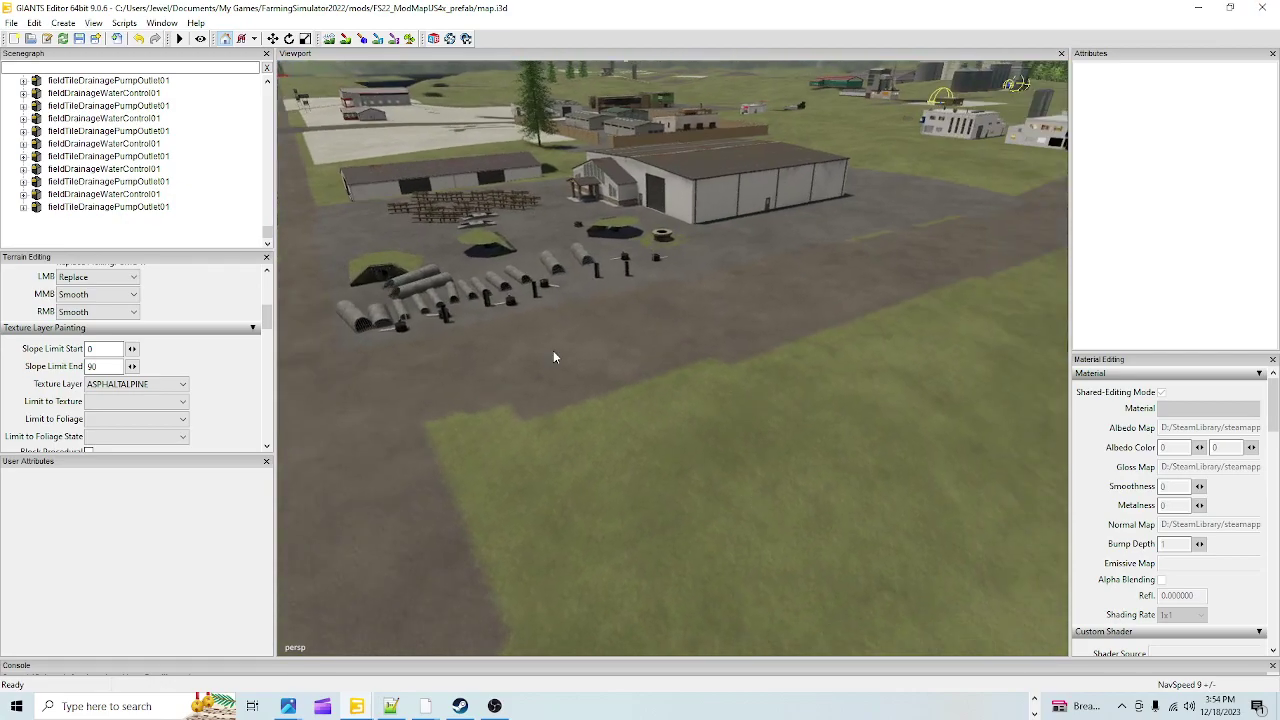
{"action": "right_click_drag", "start_coordinate": [672, 291], "coordinate": [477, 243]}
{"action": "right_click_drag", "start_coordinate": [897, 187], "coordinate": [604, 537]}
{"action": "right_click_drag", "start_coordinate": [572, 448], "coordinate": [381, 241]}
{"action": "right_click_drag", "start_coordinate": [474, 213], "coordinate": [772, 451]}
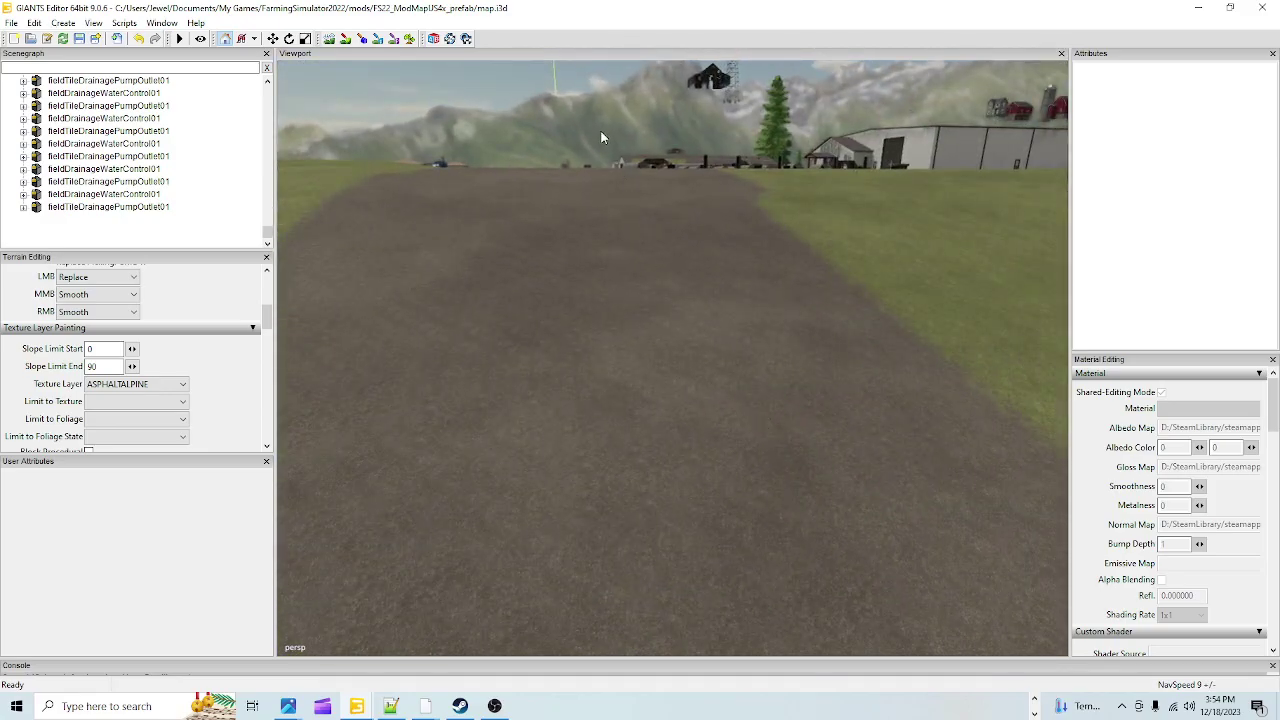
{"action": "right_click_drag", "start_coordinate": [652, 364], "coordinate": [588, 378]}
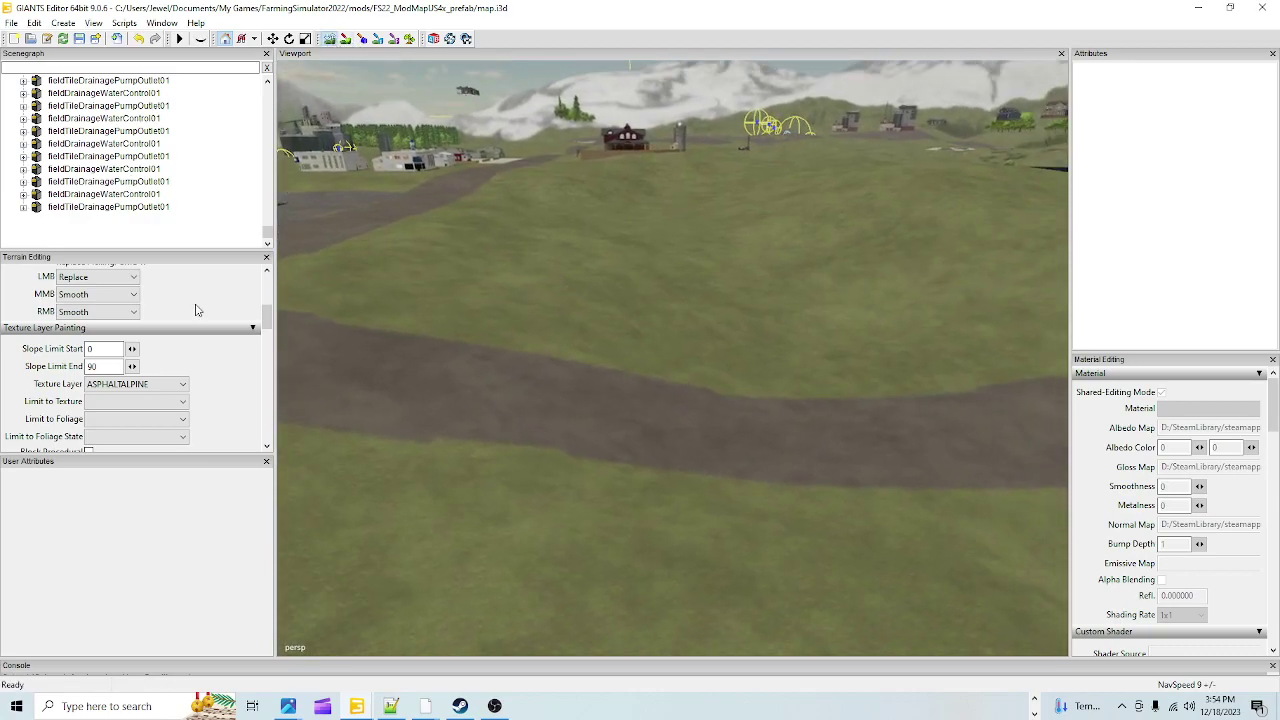
- Level the road and the adjoining grass slopes by sculpting the terrain with a Replace height of 53.795
{"action": "scroll", "coordinate": [180, 320], "scroll_direction": "up", "scroll_amount": 3}
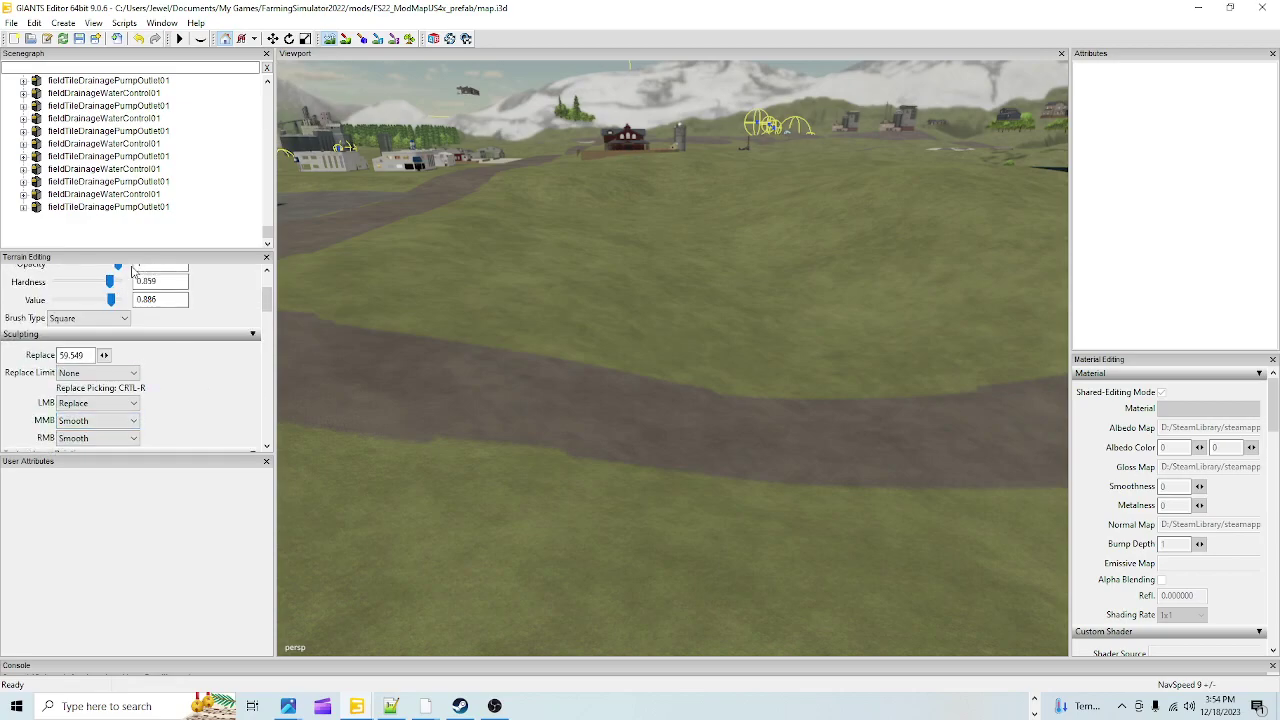
{"action": "scroll", "coordinate": [214, 322], "scroll_direction": "up", "scroll_amount": 1}
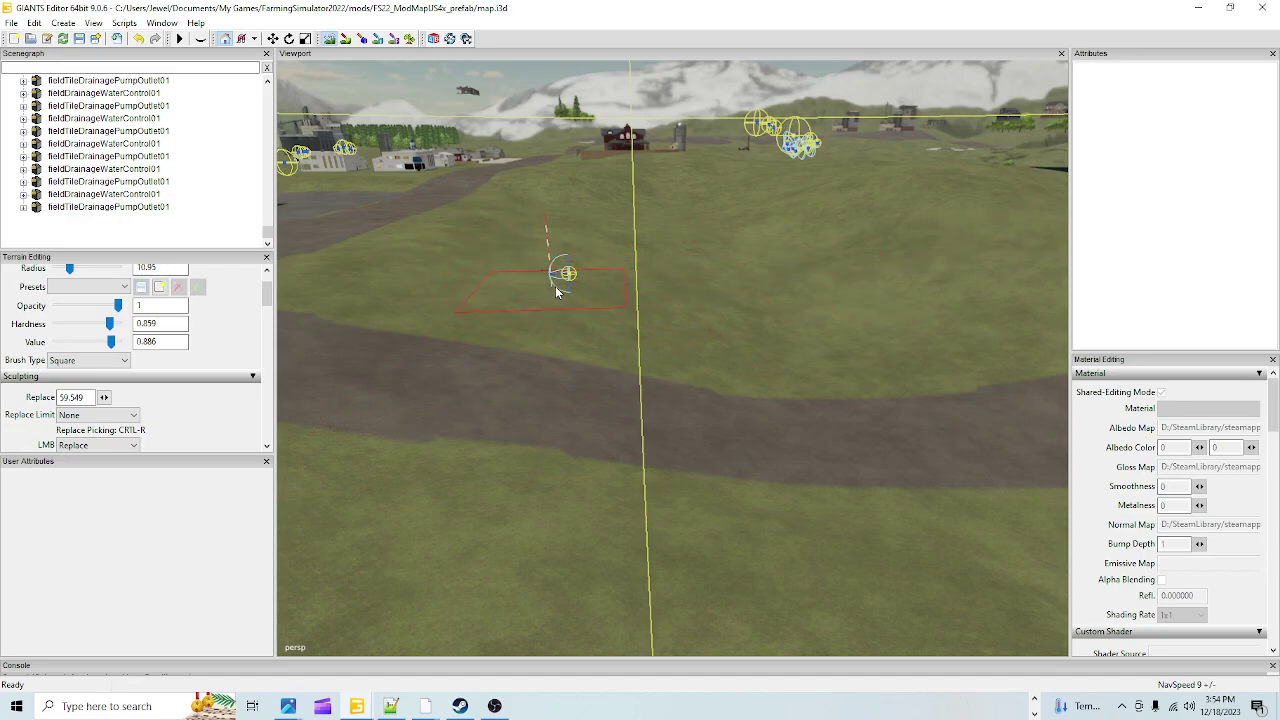
{"action": "mouse_move", "coordinate": [577, 290]}
{"action": "left_mouse_down"}
{"action": "mouse_move", "coordinate": [590, 341]}
{"action": "mouse_move", "coordinate": [569, 443]}
{"action": "mouse_move", "coordinate": [617, 323]}
{"action": "mouse_move", "coordinate": [616, 246]}
{"action": "mouse_move", "coordinate": [686, 262]}
{"action": "mouse_move", "coordinate": [689, 222]}
{"action": "mouse_move", "coordinate": [751, 264]}
{"action": "mouse_move", "coordinate": [828, 271]}
{"action": "mouse_move", "coordinate": [766, 214]}
{"action": "mouse_move", "coordinate": [884, 272]}
{"action": "mouse_move", "coordinate": [943, 263]}
{"action": "mouse_move", "coordinate": [837, 220]}
{"action": "mouse_move", "coordinate": [820, 245]}
{"action": "mouse_move", "coordinate": [790, 200]}
{"action": "mouse_move", "coordinate": [787, 230]}
{"action": "left_mouse_up"}
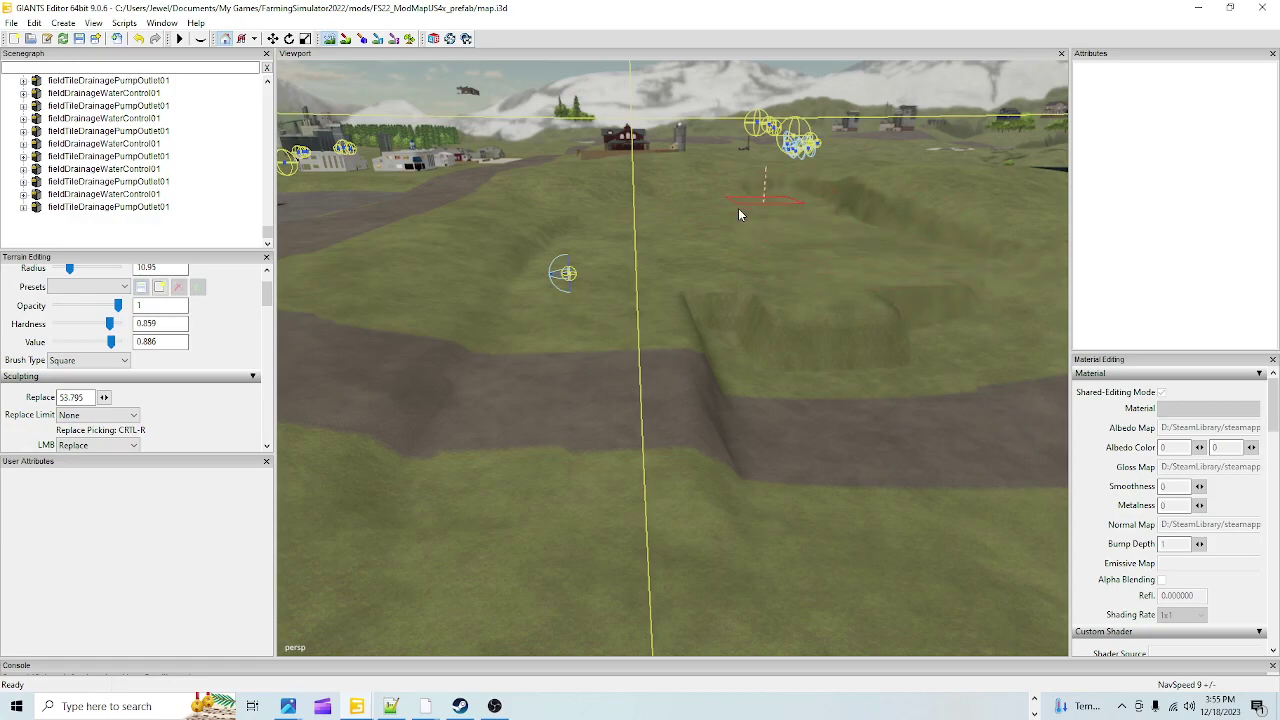
{"action": "mouse_move", "coordinate": [776, 187]}
{"action": "left_mouse_down"}
{"action": "mouse_move", "coordinate": [880, 206]}
{"action": "mouse_move", "coordinate": [848, 194]}
{"action": "left_mouse_up"}
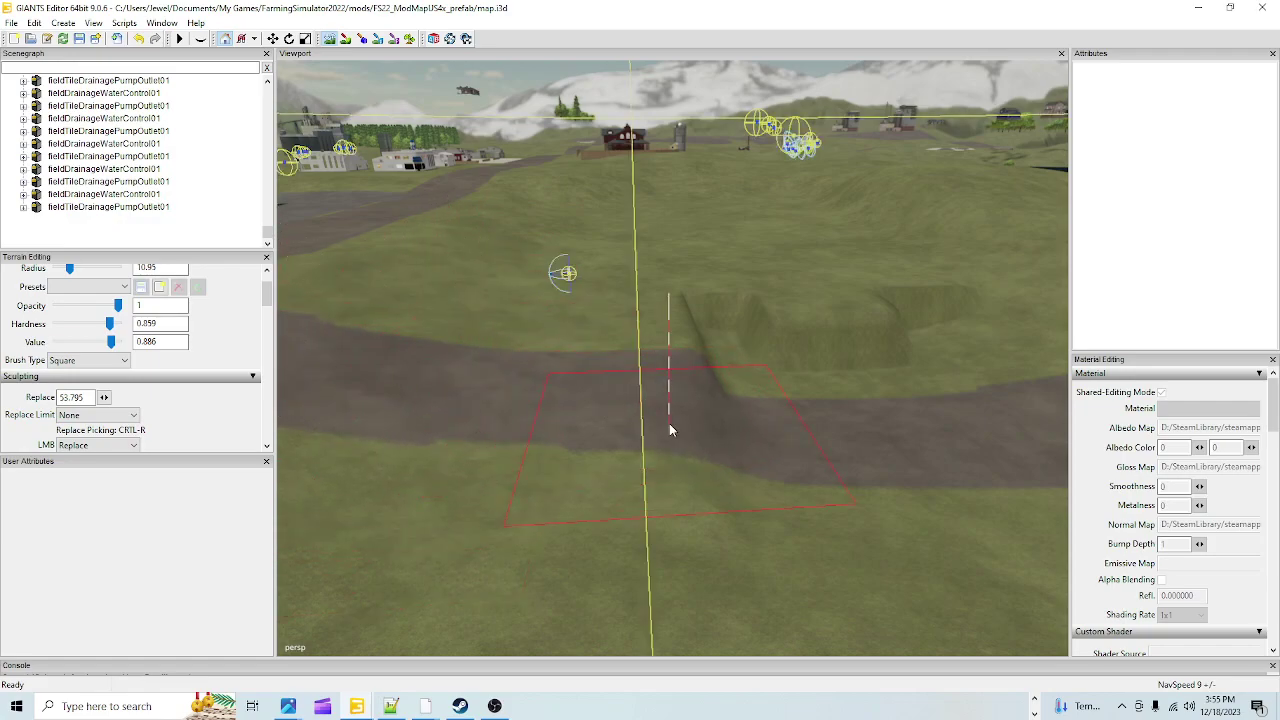
{"action": "mouse_move", "coordinate": [763, 266]}
{"action": "left_mouse_down"}
{"action": "mouse_move", "coordinate": [811, 383]}
{"action": "mouse_move", "coordinate": [772, 410]}
{"action": "left_mouse_up"}
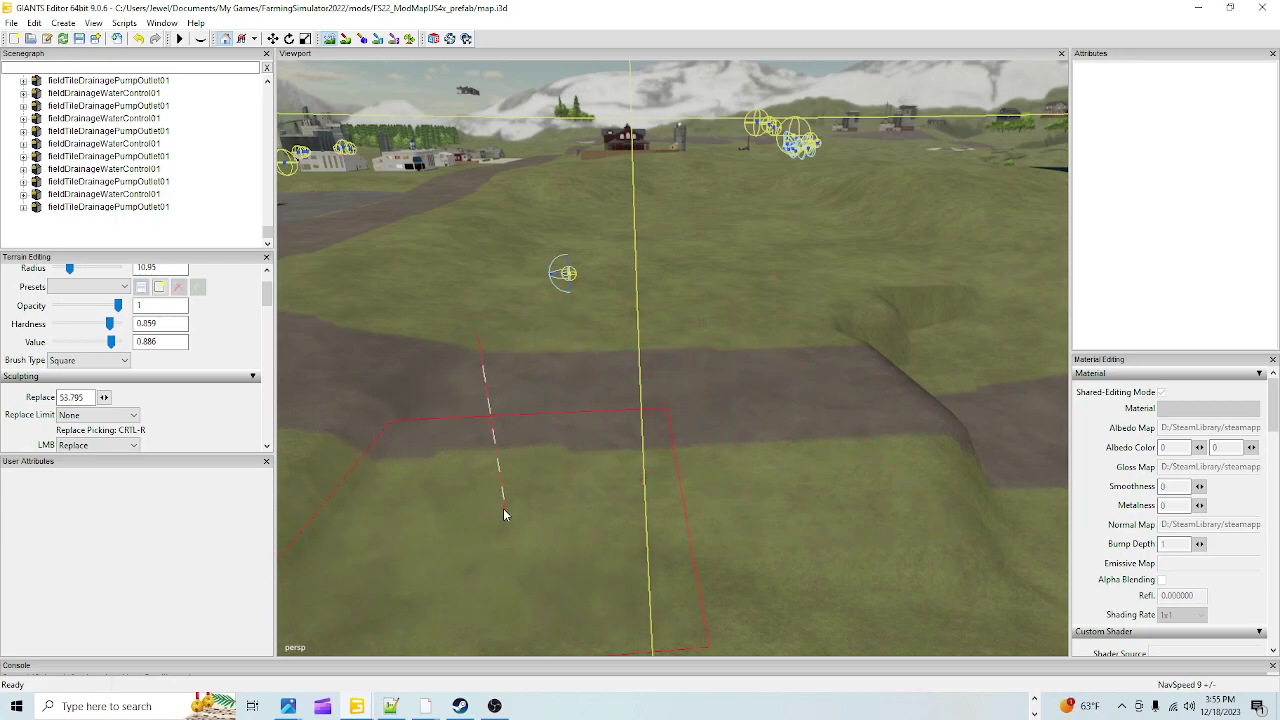
{"action": "mouse_move", "coordinate": [918, 514]}
{"action": "left_mouse_down"}
{"action": "mouse_move", "coordinate": [909, 287]}
{"action": "mouse_move", "coordinate": [1060, 330]}
{"action": "mouse_move", "coordinate": [1020, 286]}
{"action": "mouse_move", "coordinate": [970, 281]}
{"action": "mouse_move", "coordinate": [987, 230]}
{"action": "left_mouse_up"}
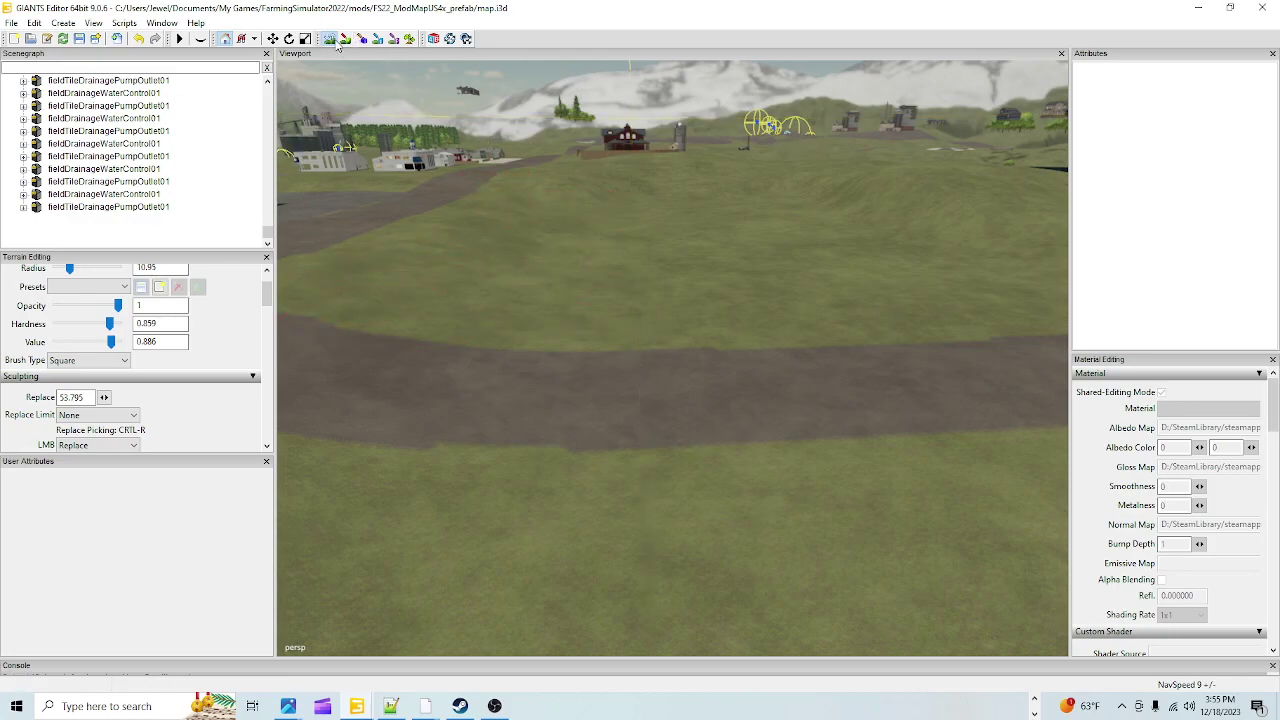
- Even out the bumpy ground between the road and the lake with terrain sculpting
{"action": "right_click_drag", "start_coordinate": [528, 317], "coordinate": [1123, 311]}
{"action": "right_click_drag", "start_coordinate": [588, 490], "coordinate": [587, 411]}
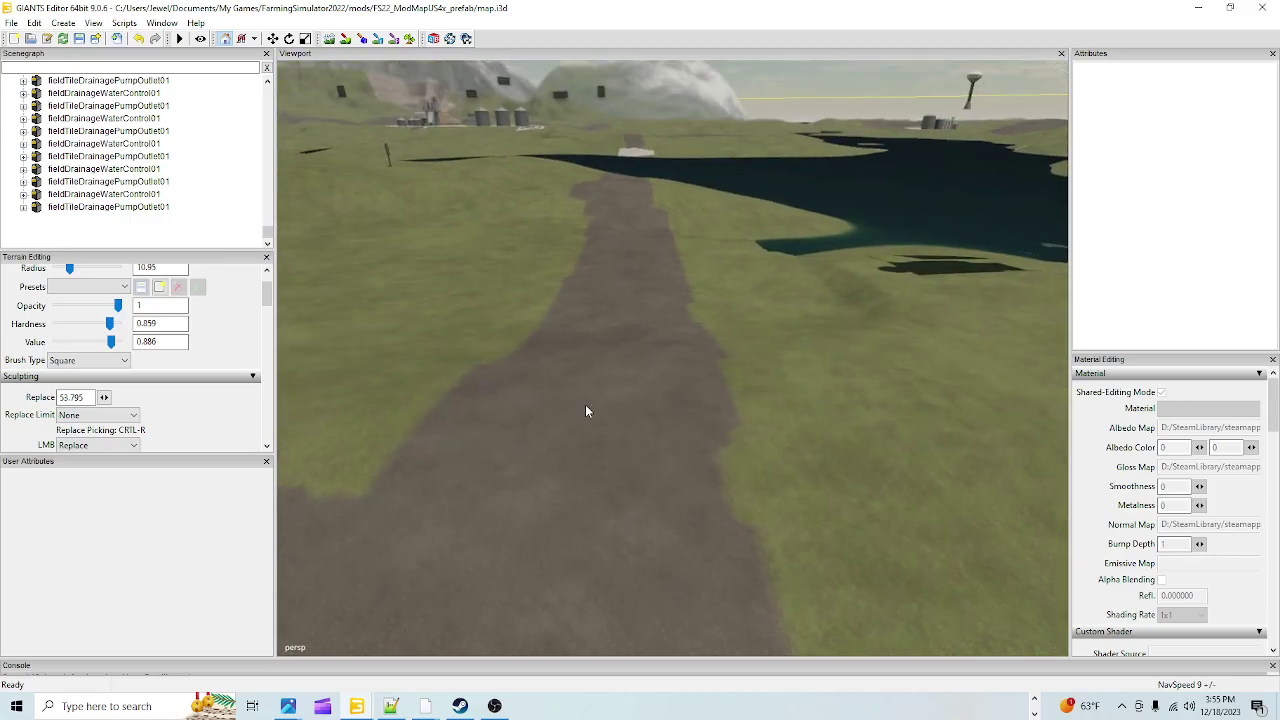
{"action": "left_click", "coordinate": [331, 39]}
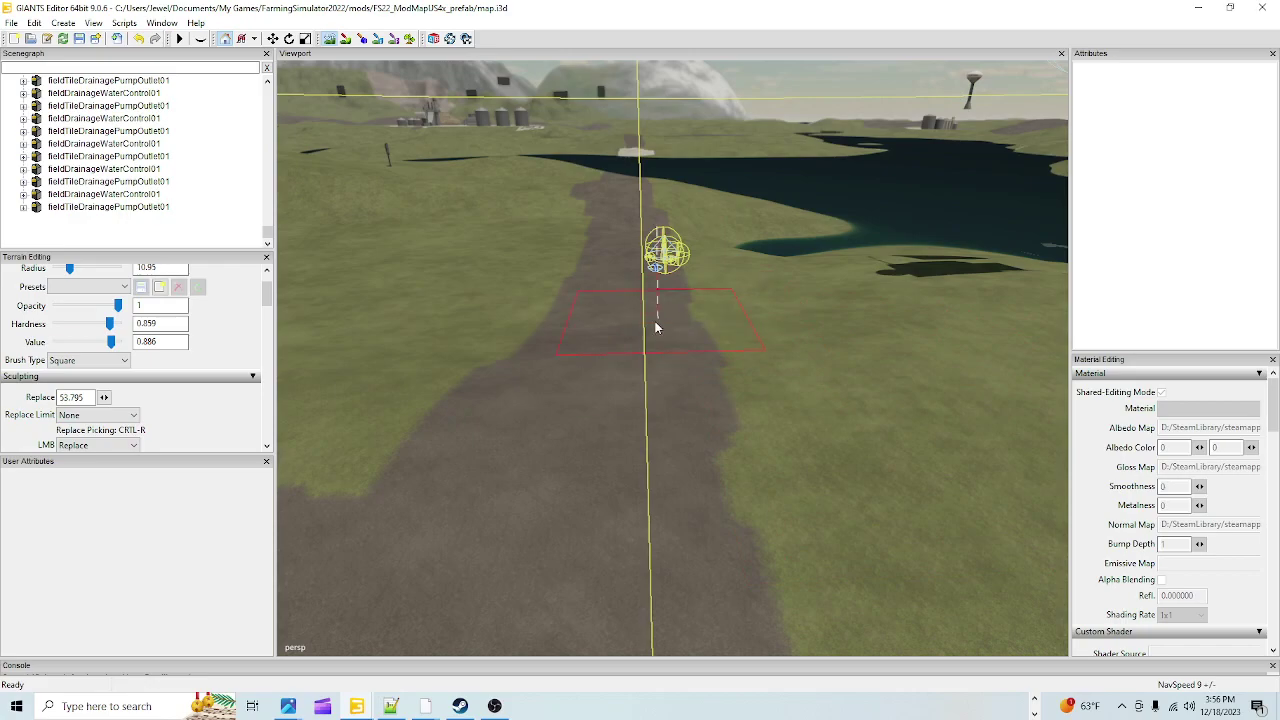
{"action": "left_click", "coordinate": [330, 39]}
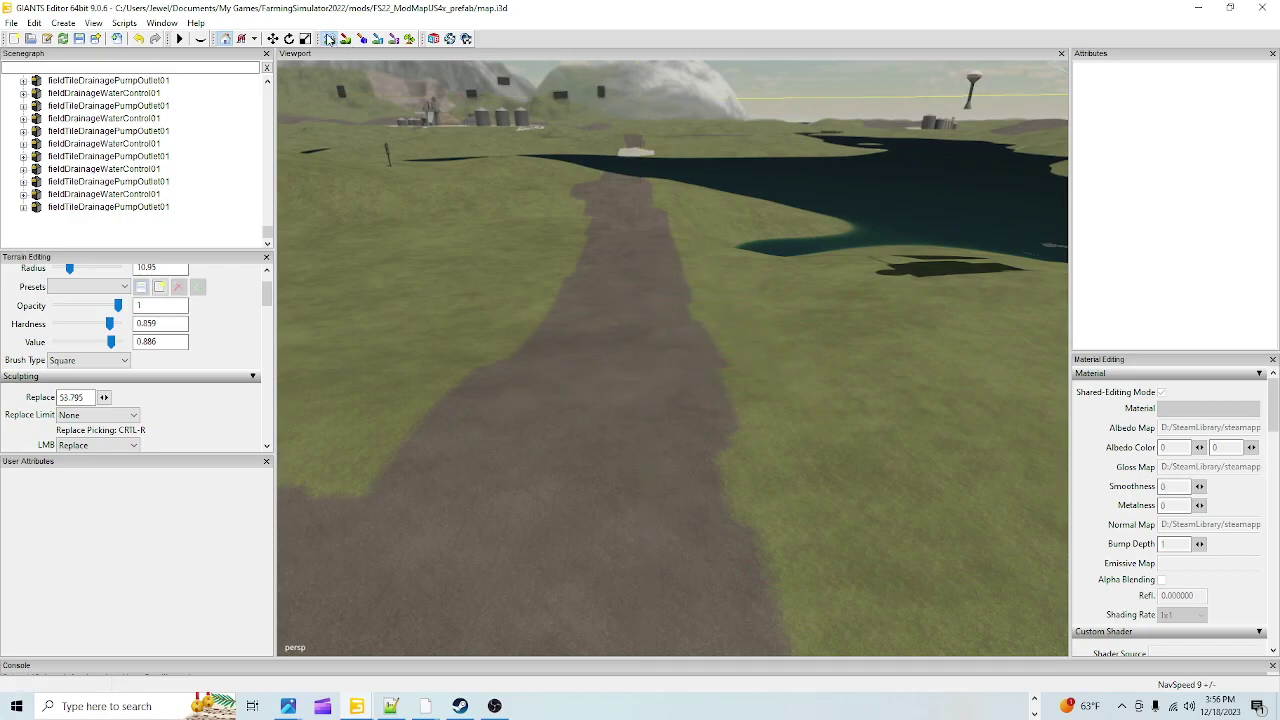
- Inspect the road and the neighbouring hills from several angles for remaining uneven terrain
{"action": "middle_click_drag", "start_coordinate": [615, 456], "coordinate": [756, 88], "text": "alt"}
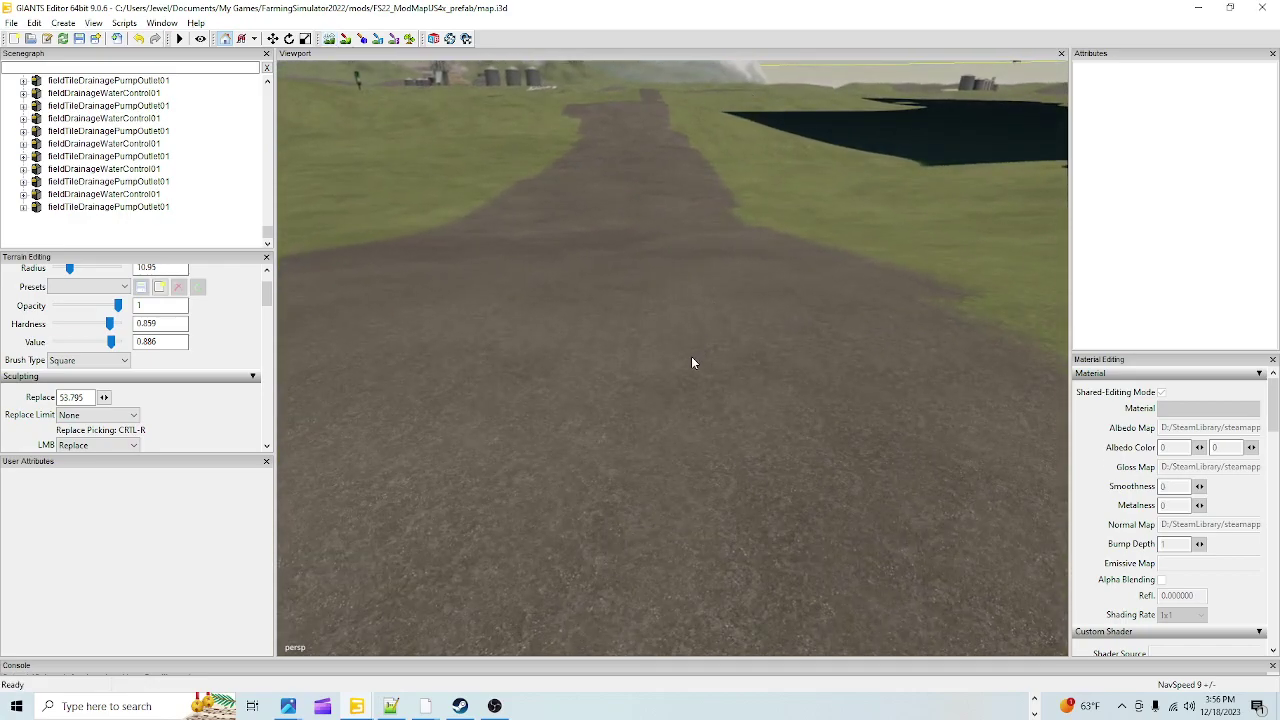
{"action": "left_click_drag", "start_coordinate": [694, 351], "coordinate": [667, 302], "text": "alt"}
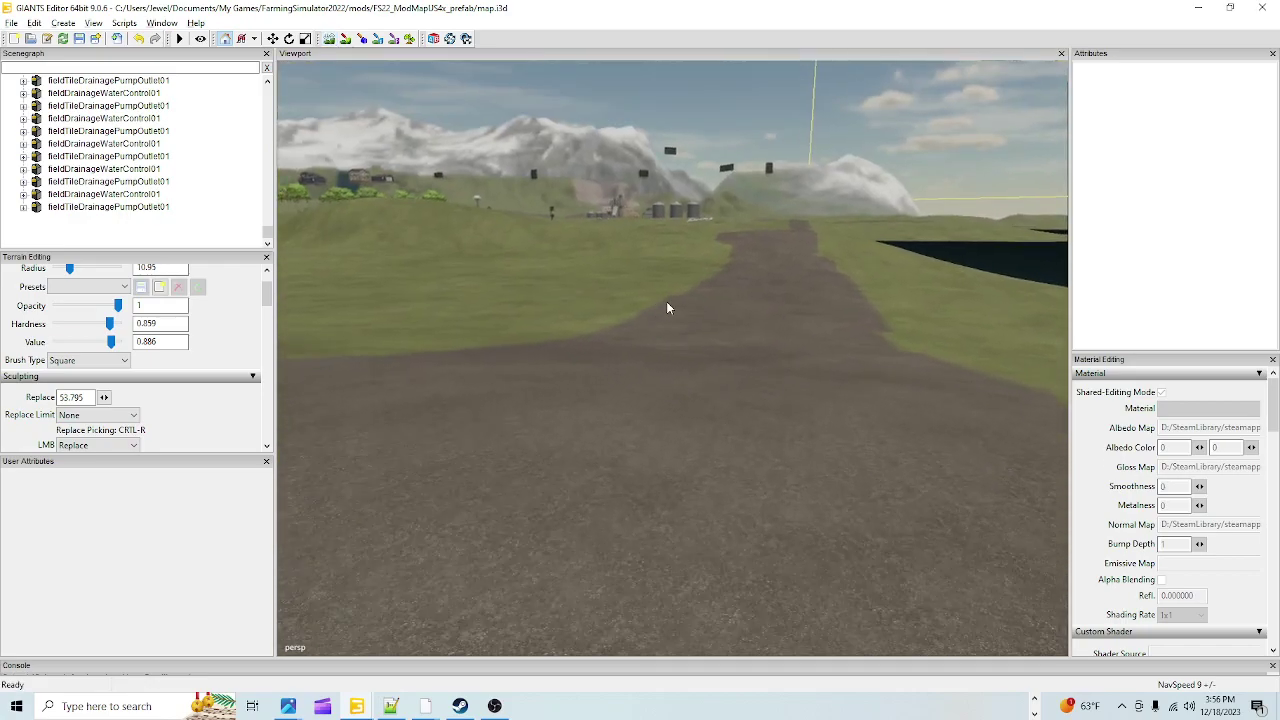
{"action": "middle_click_drag", "start_coordinate": [667, 302], "coordinate": [774, 240], "text": "alt"}
{"action": "left_click_drag", "start_coordinate": [742, 325], "coordinate": [634, 555], "text": "alt"}
{"action": "left_click_drag", "start_coordinate": [605, 505], "coordinate": [484, 390], "text": "alt"}
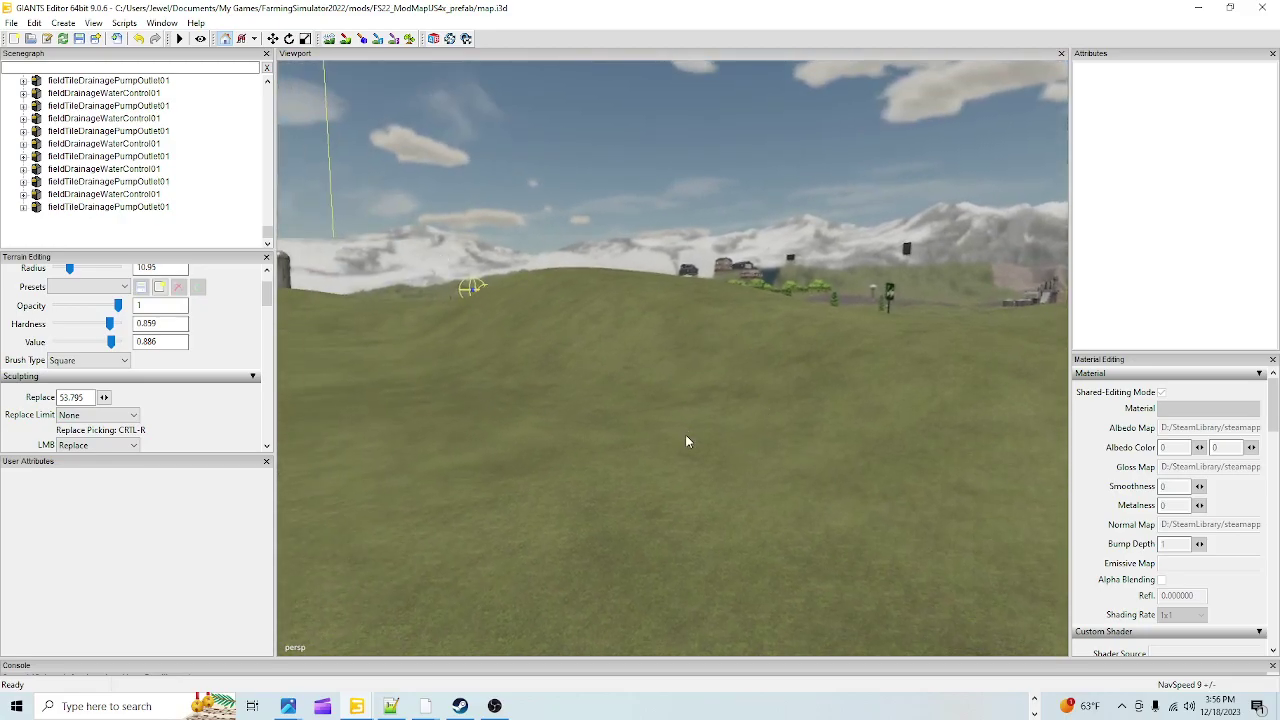
{"action": "left_click_drag", "start_coordinate": [687, 434], "coordinate": [499, 557], "text": "alt"}
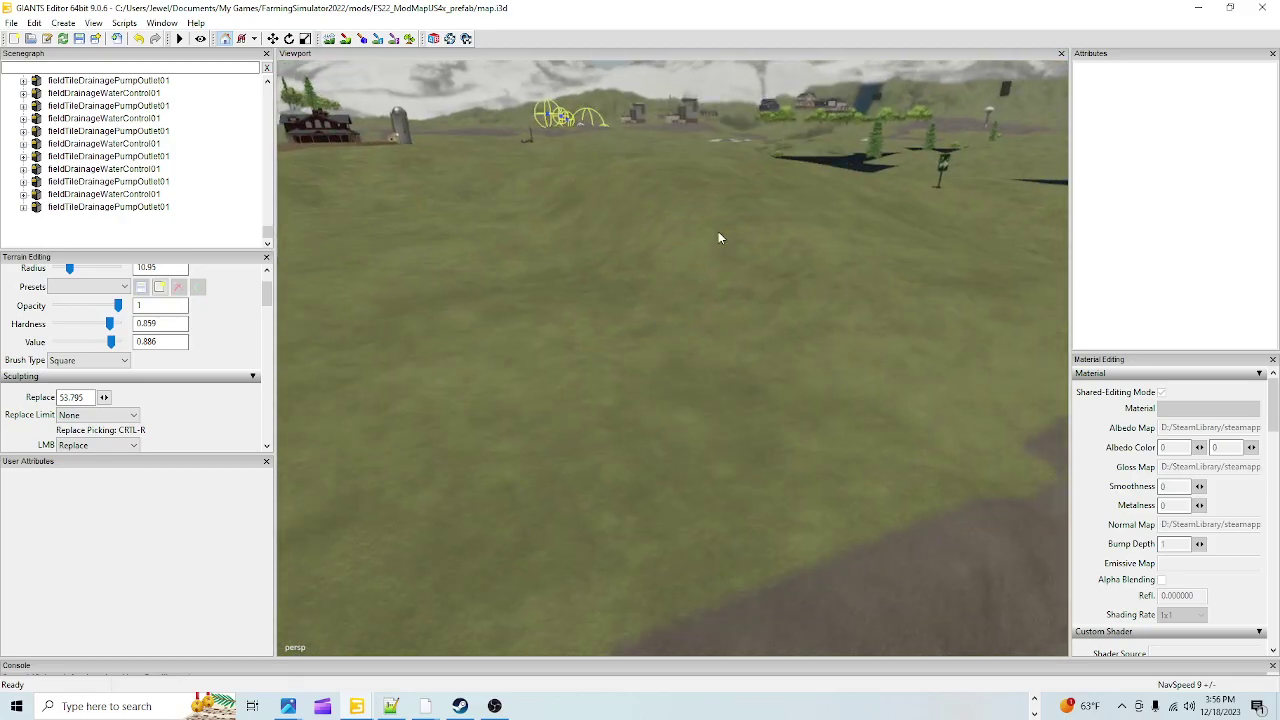
{"action": "left_click_drag", "start_coordinate": [690, 434], "coordinate": [934, 508], "text": "alt"}
{"action": "left_click_drag", "start_coordinate": [650, 480], "coordinate": [748, 506], "text": "alt"}
{"action": "right_click_drag", "start_coordinate": [748, 506], "coordinate": [946, 224], "text": "alt"}
{"action": "left_click_drag", "start_coordinate": [900, 390], "coordinate": [657, 631], "text": "alt"}
{"action": "right_click_drag", "start_coordinate": [657, 631], "coordinate": [459, 555], "text": "alt"}
{"action": "left_click_drag", "start_coordinate": [588, 526], "coordinate": [523, 506], "text": "alt"}
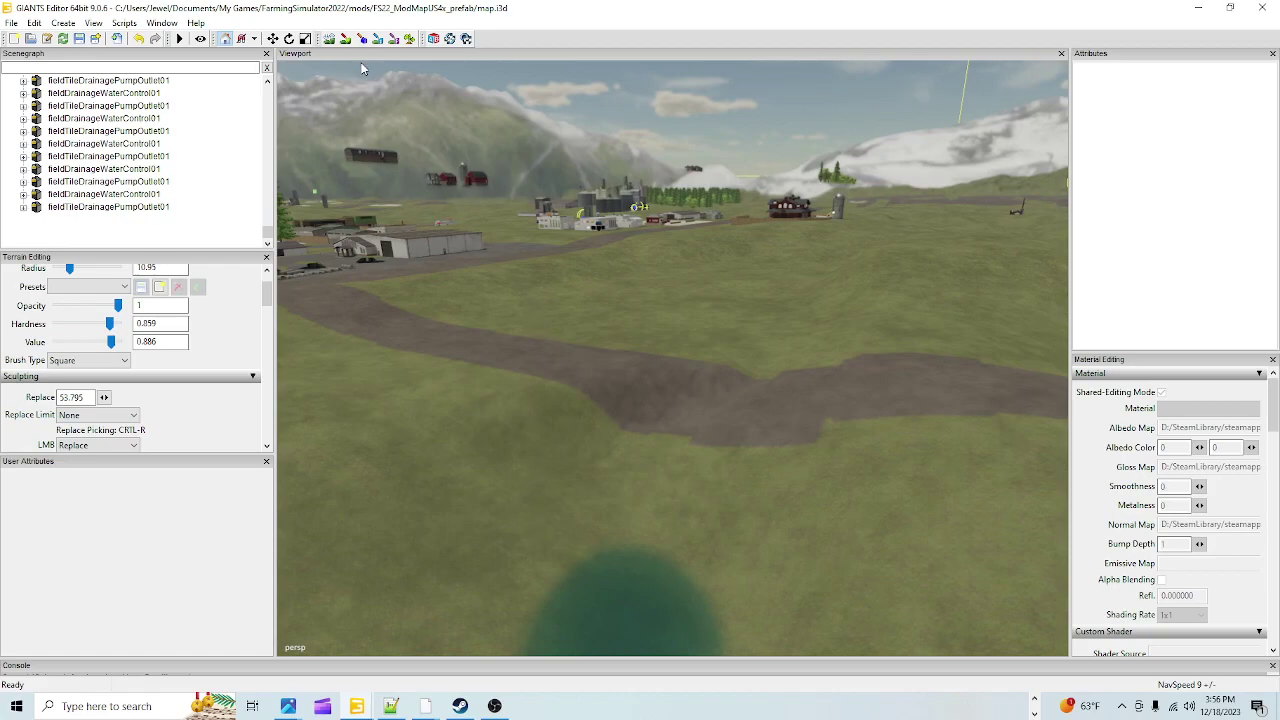
- Level the dip in the road bend and the grass next to it, using a sculpting Replace height of 53.795
{"action": "left_click", "coordinate": [328, 40]}
{"action": "left_click_drag", "start_coordinate": [640, 385], "coordinate": [702, 382]}
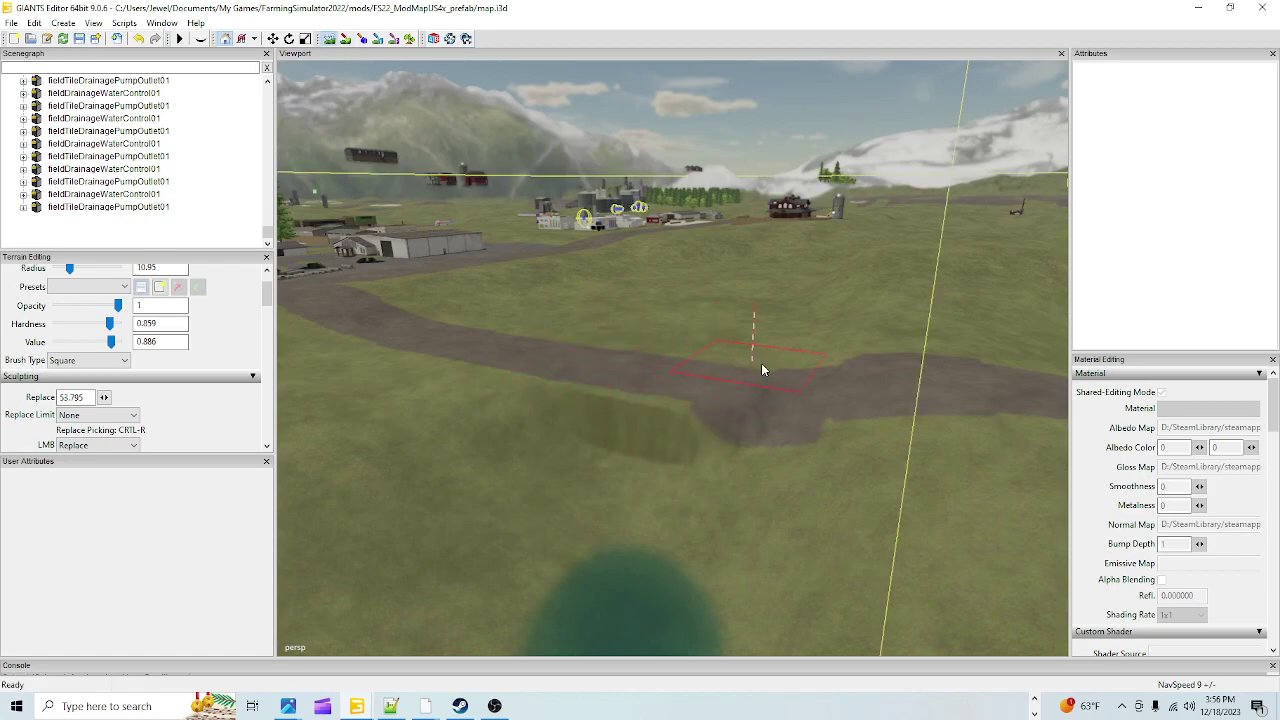
{"action": "mouse_move", "coordinate": [767, 381]}
{"action": "left_mouse_down"}
{"action": "mouse_move", "coordinate": [763, 412]}
{"action": "mouse_move", "coordinate": [517, 399]}
{"action": "mouse_move", "coordinate": [493, 430]}
{"action": "mouse_move", "coordinate": [483, 500]}
{"action": "mouse_move", "coordinate": [660, 490]}
{"action": "left_mouse_up"}
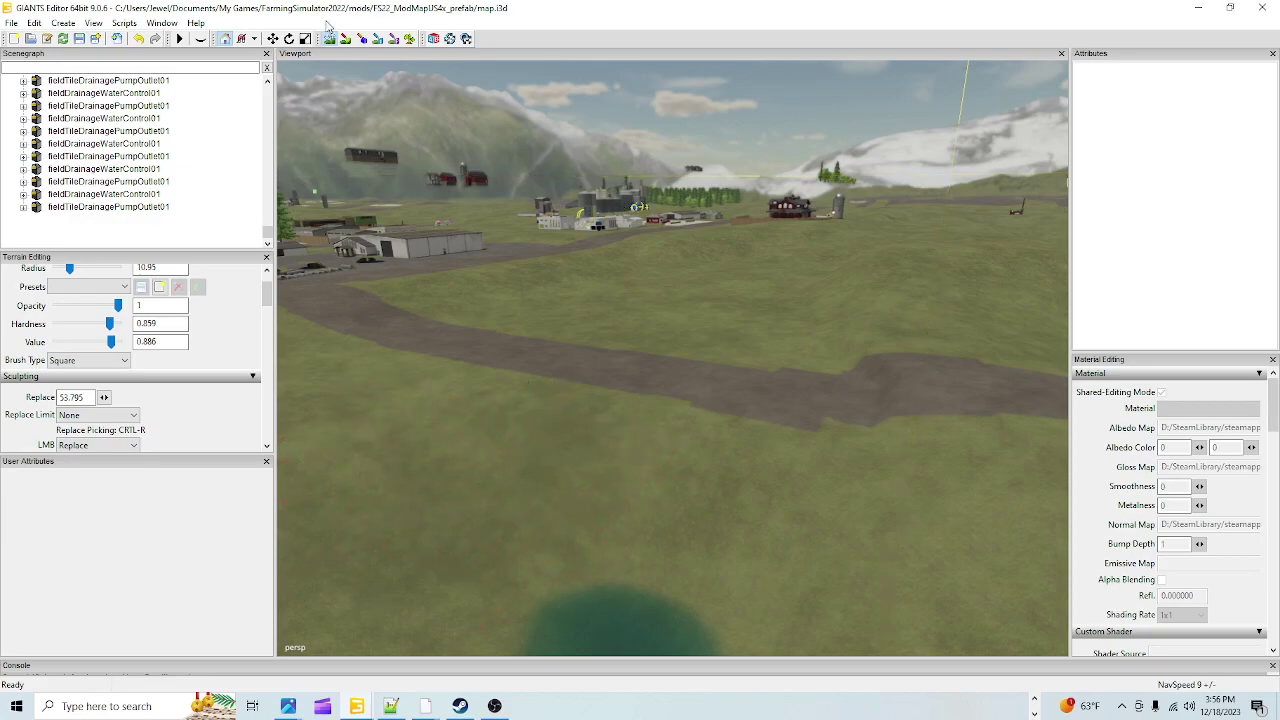
{"action": "left_click", "coordinate": [329, 39]}
- Flatten the ledge across the lakeside road with terrain sculpting at a Replace height of 53.795
{"action": "left_click_drag", "start_coordinate": [640, 332], "coordinate": [681, 366], "text": "alt"}
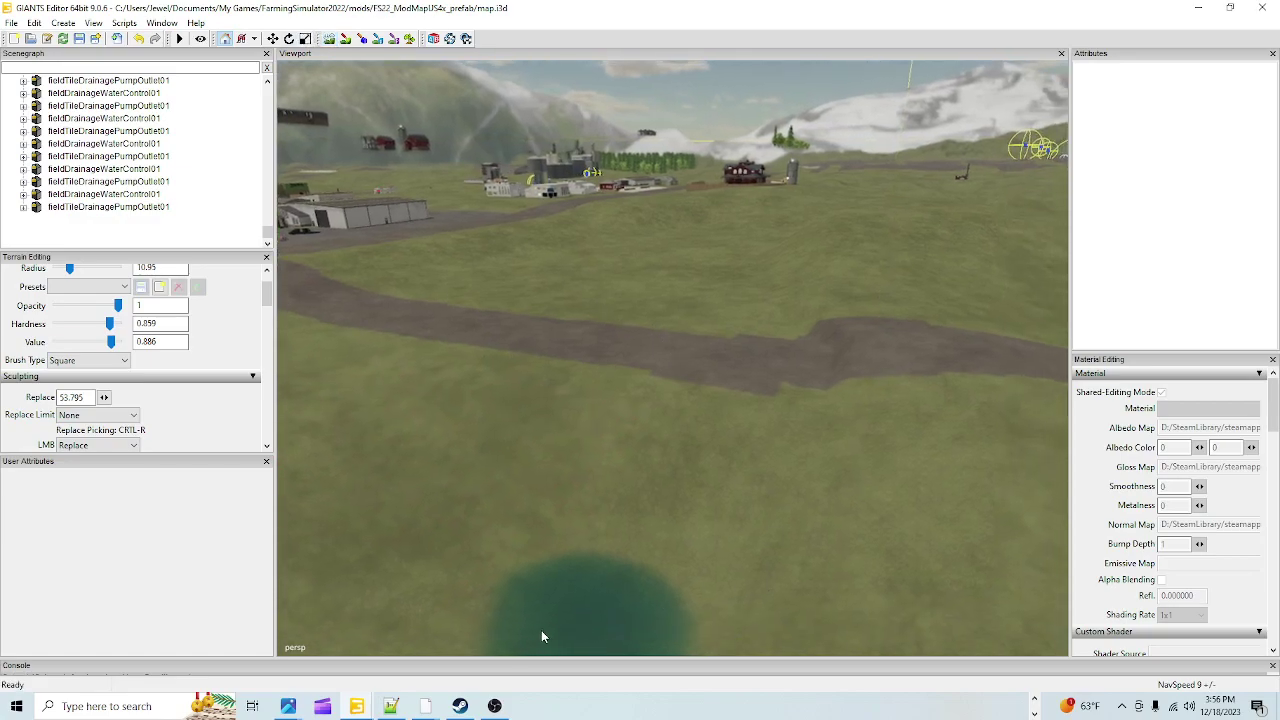
{"action": "left_click_drag", "start_coordinate": [684, 301], "coordinate": [521, 566], "text": "alt"}
{"action": "left_click_drag", "start_coordinate": [620, 455], "coordinate": [655, 486], "text": "alt"}
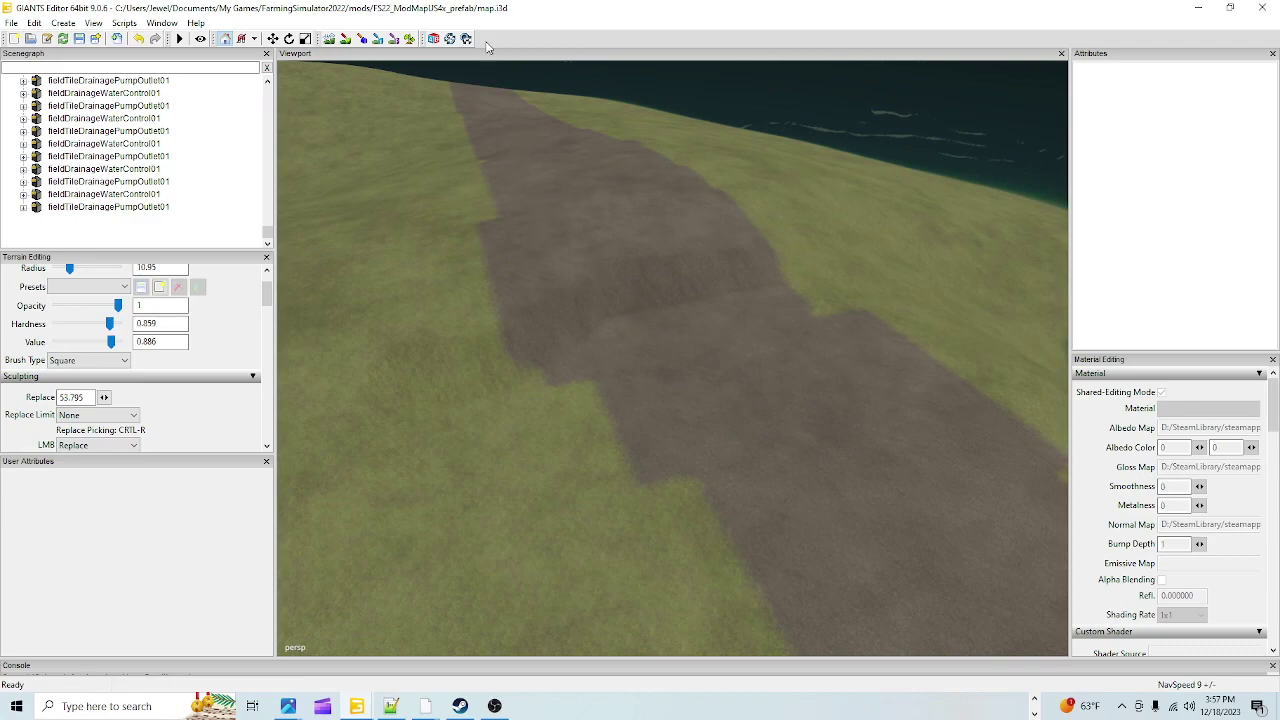
{"action": "left_click_drag", "start_coordinate": [697, 328], "coordinate": [450, 672], "text": "alt"}
{"action": "left_click_drag", "start_coordinate": [594, 548], "coordinate": [550, 615], "text": "alt"}
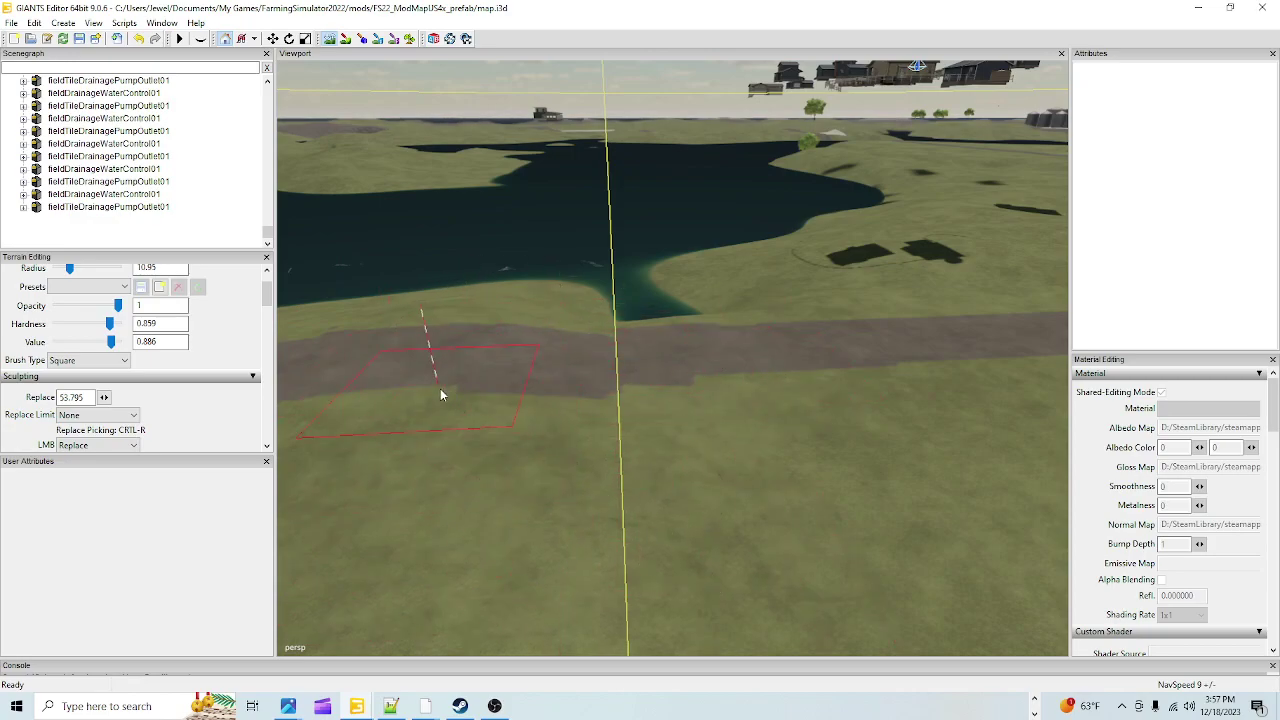
- Pick a Replace height of 57.373 from the terrain and sculpt the road bend to that level
{"action": "right_click_drag", "start_coordinate": [417, 203], "coordinate": [535, 519]}
{"action": "right_click_drag", "start_coordinate": [518, 410], "coordinate": [735, 425]}
{"action": "right_click_drag", "start_coordinate": [668, 282], "coordinate": [812, 360]}
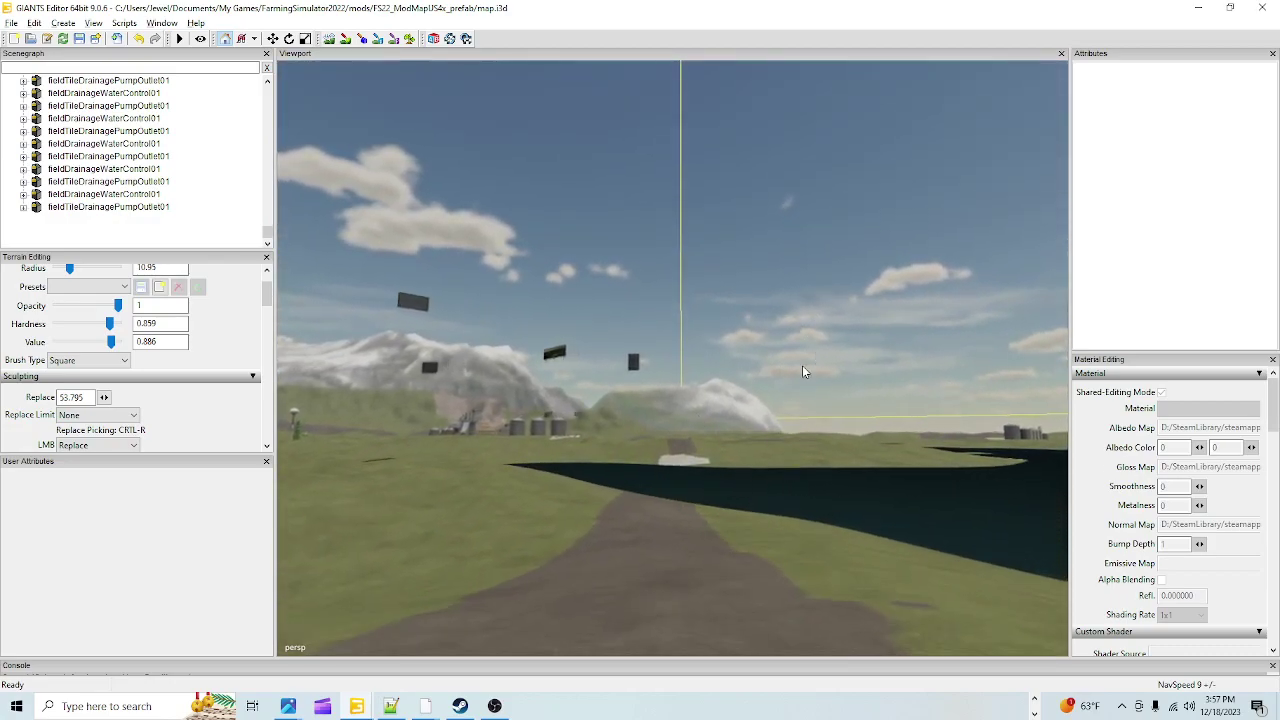
{"action": "right_click_drag", "start_coordinate": [655, 443], "coordinate": [929, 263]}
{"action": "right_click_drag", "start_coordinate": [529, 589], "coordinate": [400, 280]}
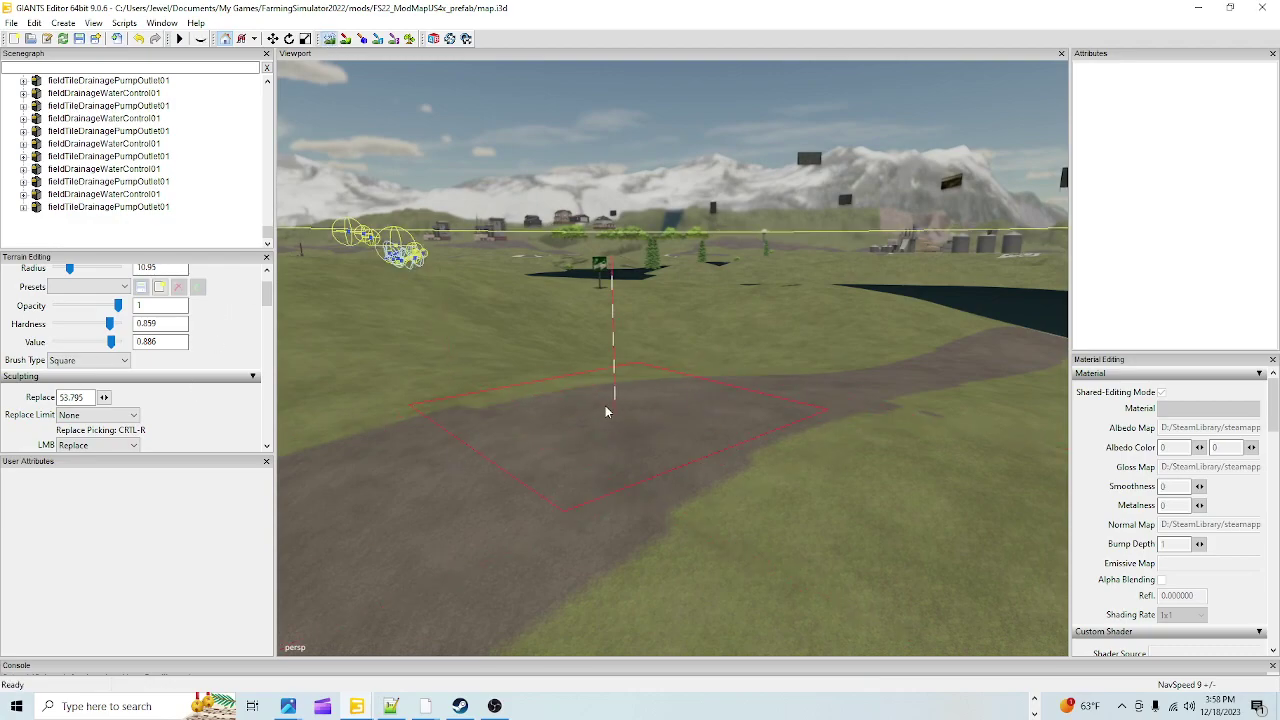
{"action": "key", "text": "ctrl+r"}
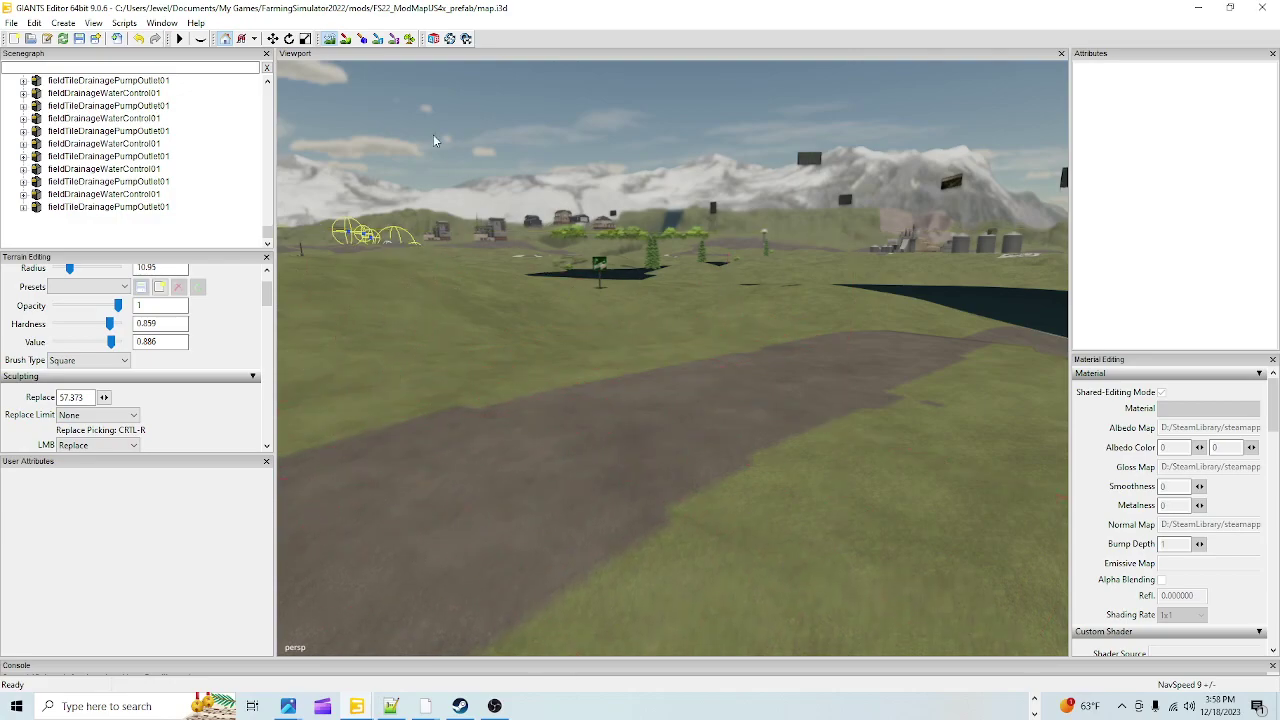
- Pick 53.771 from the terrain as the sculpting Replace height for the road heading past the lake
{"action": "right_click_drag", "start_coordinate": [580, 511], "coordinate": [648, 484]}
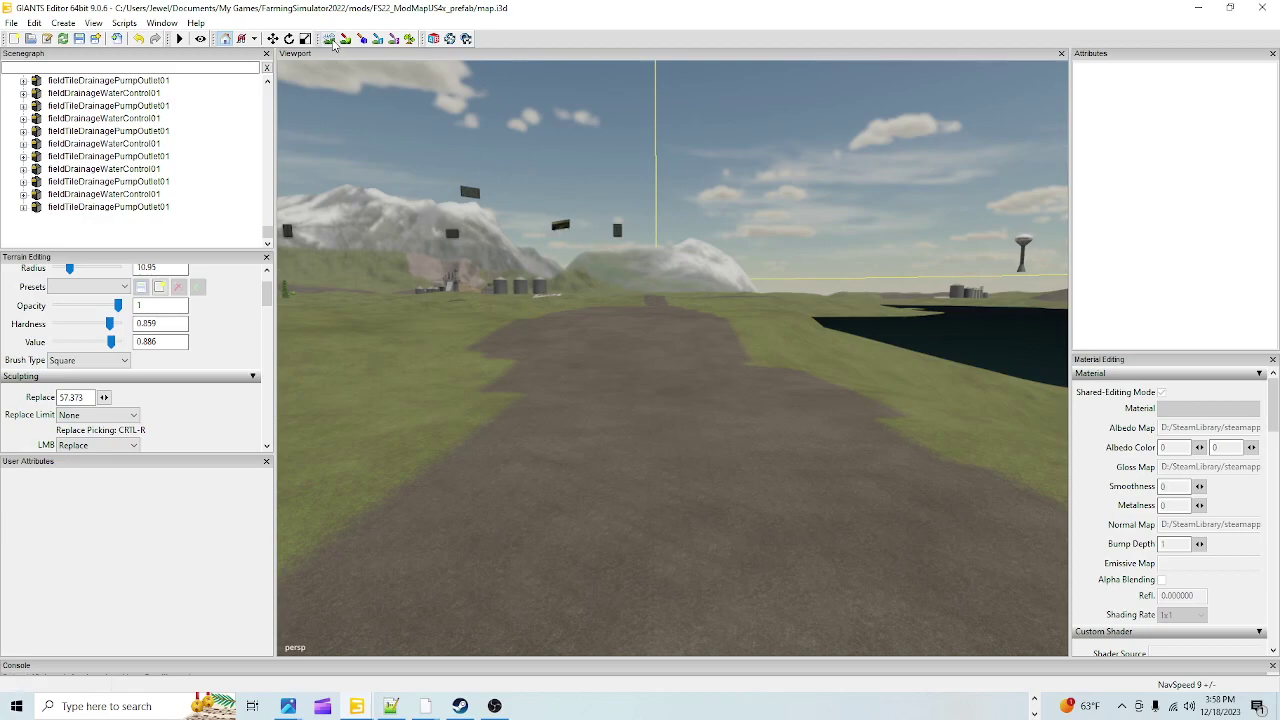
{"action": "key", "text": "ctrl+v"}
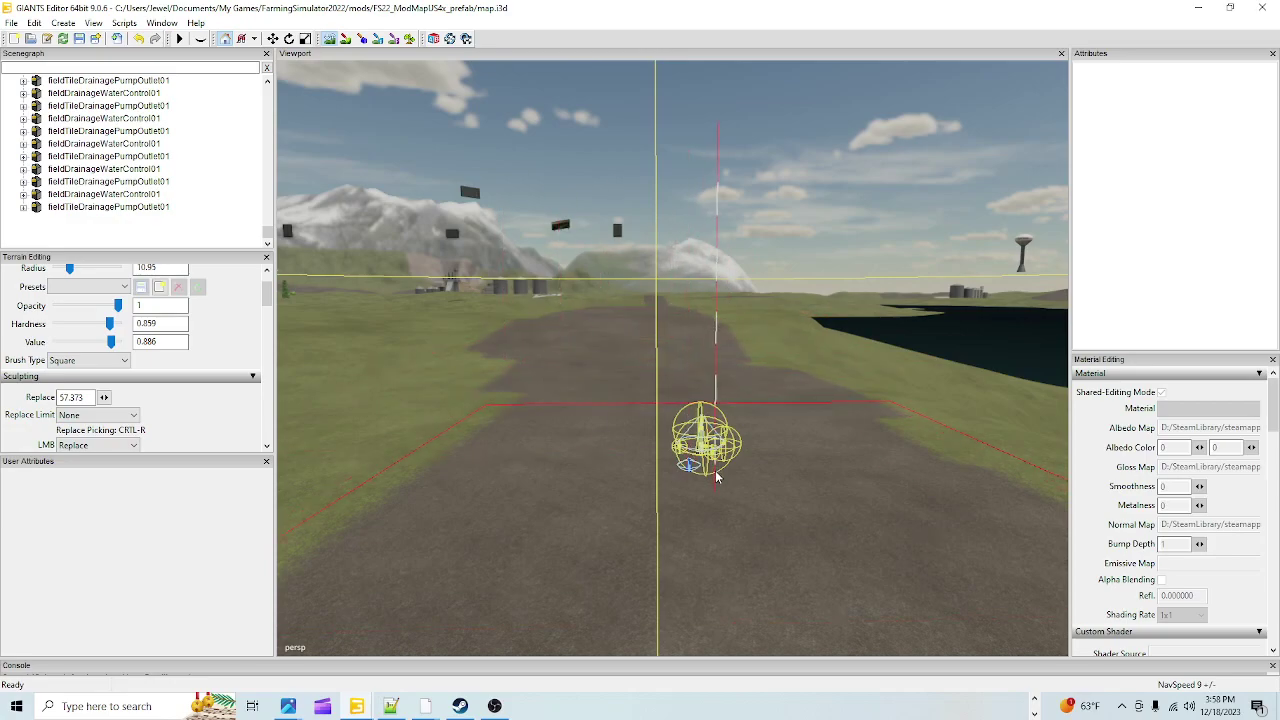
{"action": "key", "text": "ctrl+r"}
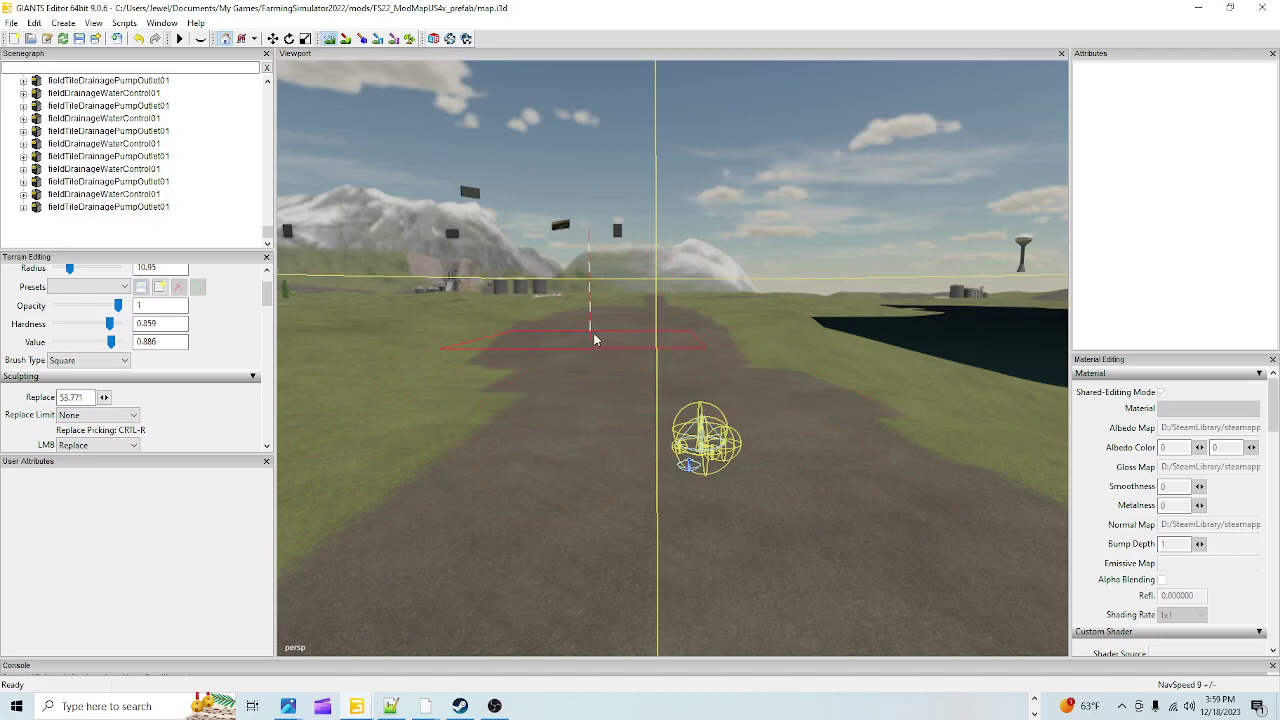
{"action": "left_click", "coordinate": [433, 189]}
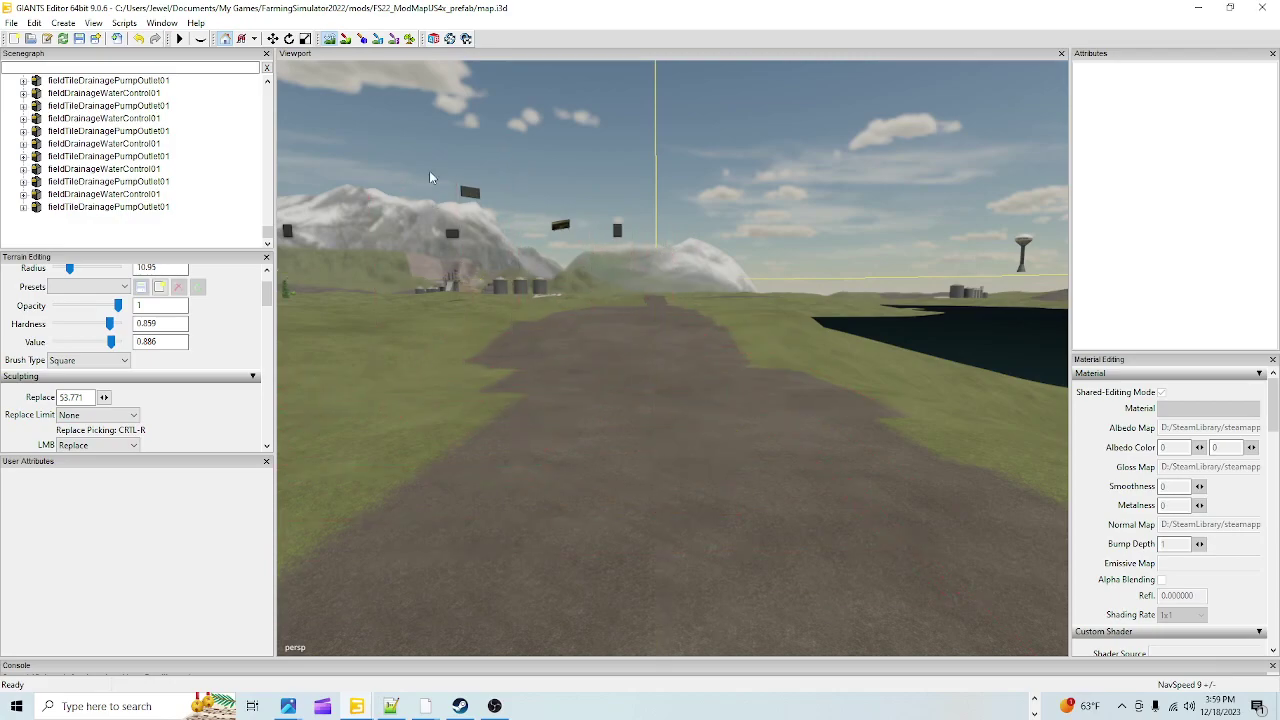
- Repaint the asphalt and grass edges of the straight lakeside road with texture painting, using a brush radius of 8.7
{"action": "left_click", "coordinate": [346, 38]}
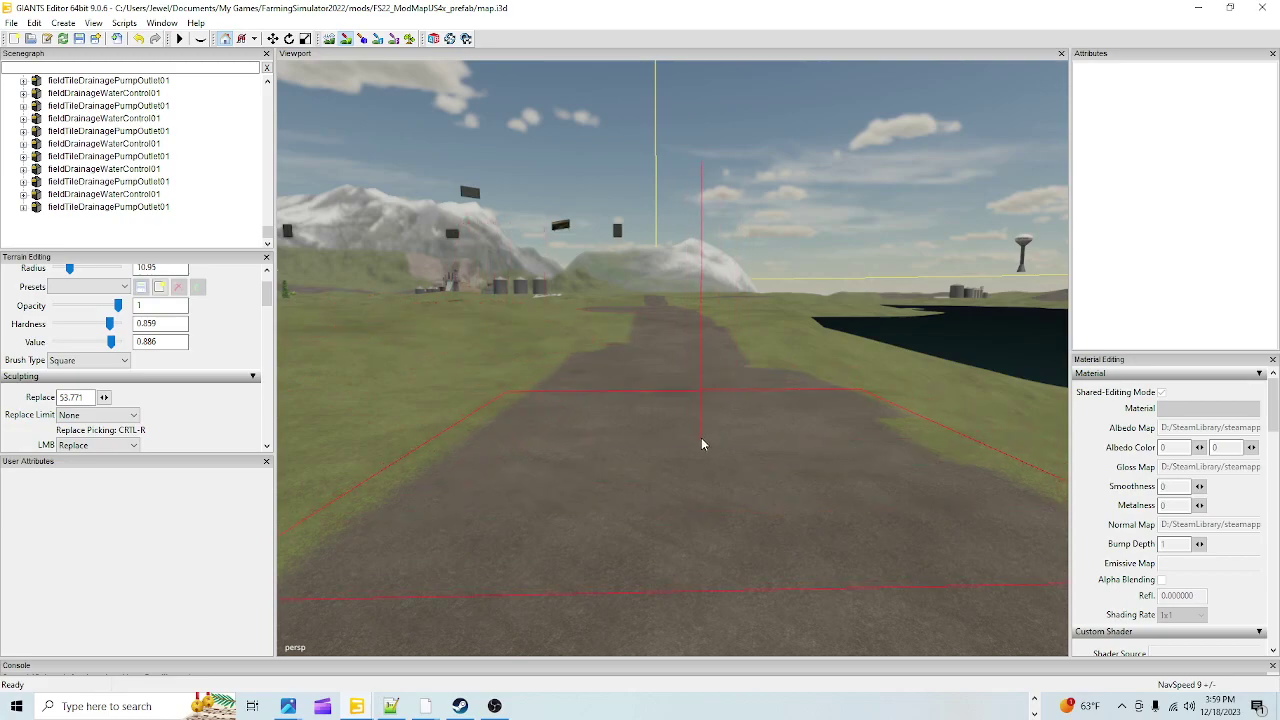
{"action": "scroll", "coordinate": [703, 445], "scroll_direction": "down", "scroll_amount": 1, "text": "ctrl"}
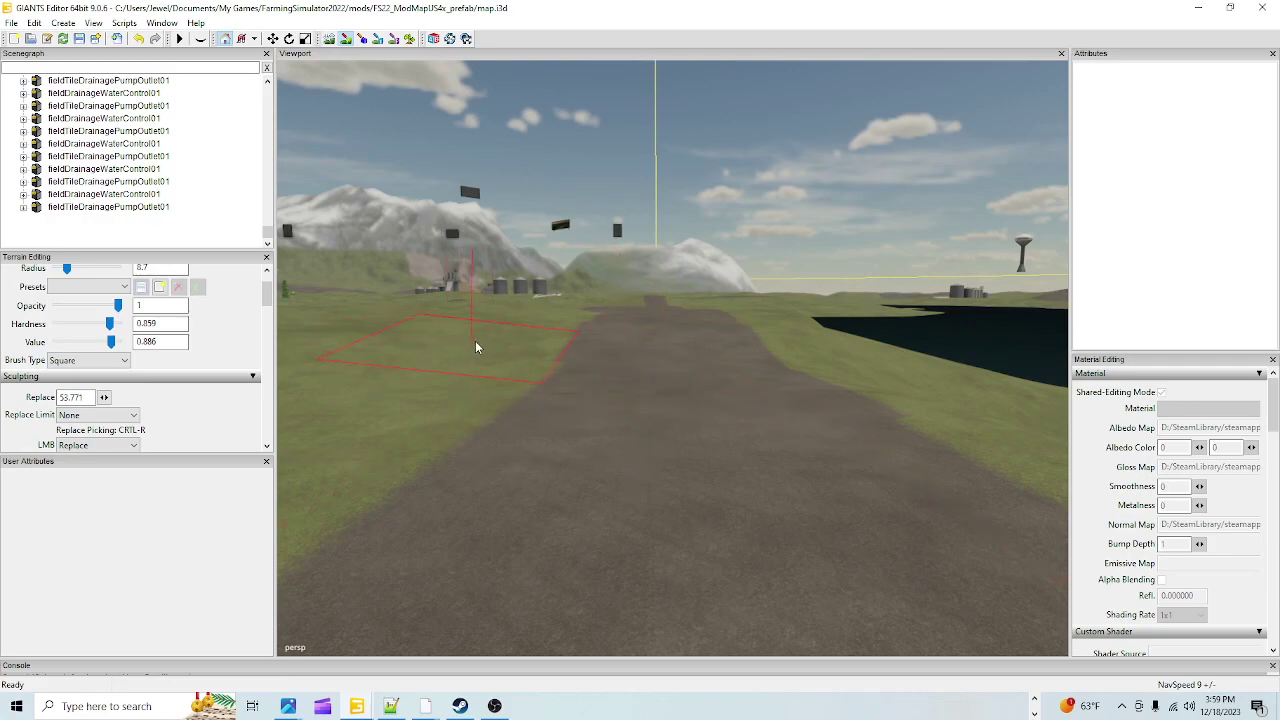
{"action": "left_click", "coordinate": [545, 602]}
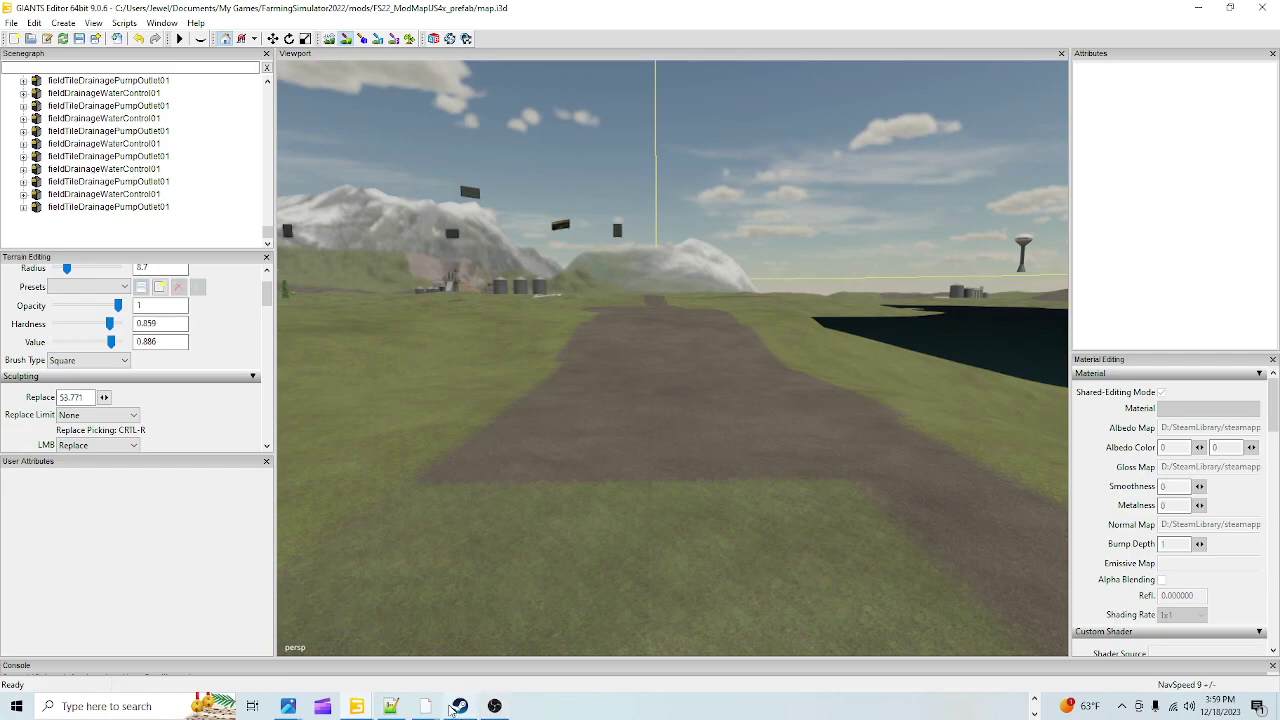
{"action": "mouse_move", "coordinate": [541, 652]}
{"action": "left_mouse_down"}
{"action": "mouse_move", "coordinate": [431, 526]}
{"action": "mouse_move", "coordinate": [450, 413]}
{"action": "left_mouse_up"}
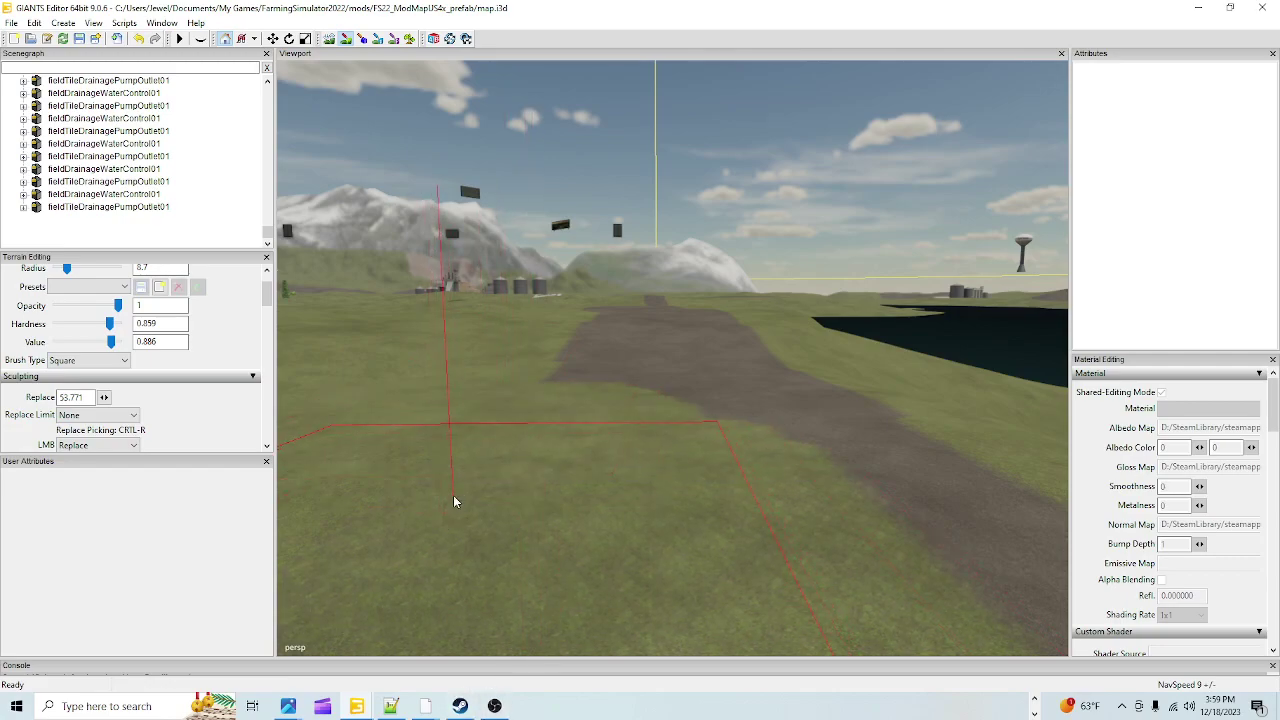
{"action": "mouse_move", "coordinate": [478, 477]}
{"action": "left_mouse_down"}
{"action": "mouse_move", "coordinate": [602, 373]}
{"action": "mouse_move", "coordinate": [543, 423]}
{"action": "mouse_move", "coordinate": [571, 408]}
{"action": "mouse_move", "coordinate": [557, 423]}
{"action": "mouse_move", "coordinate": [508, 392]}
{"action": "left_mouse_up"}
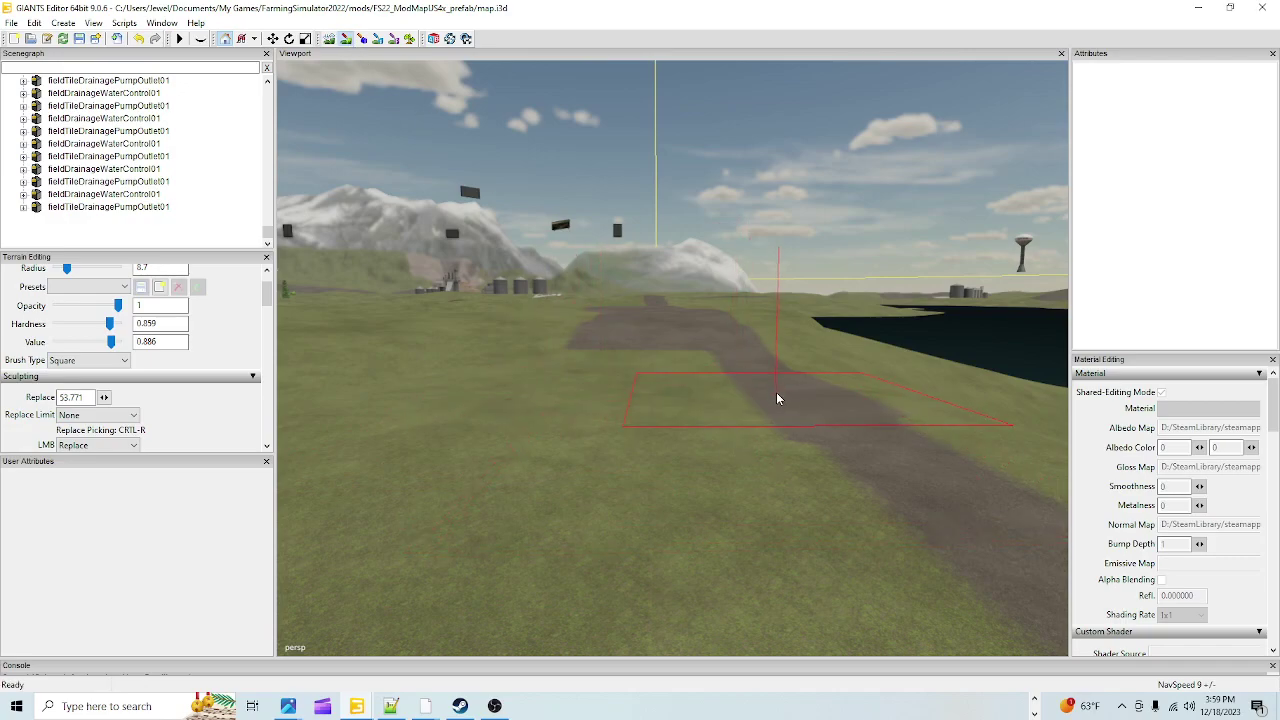
{"action": "left_click_drag", "start_coordinate": [664, 343], "coordinate": [720, 526]}
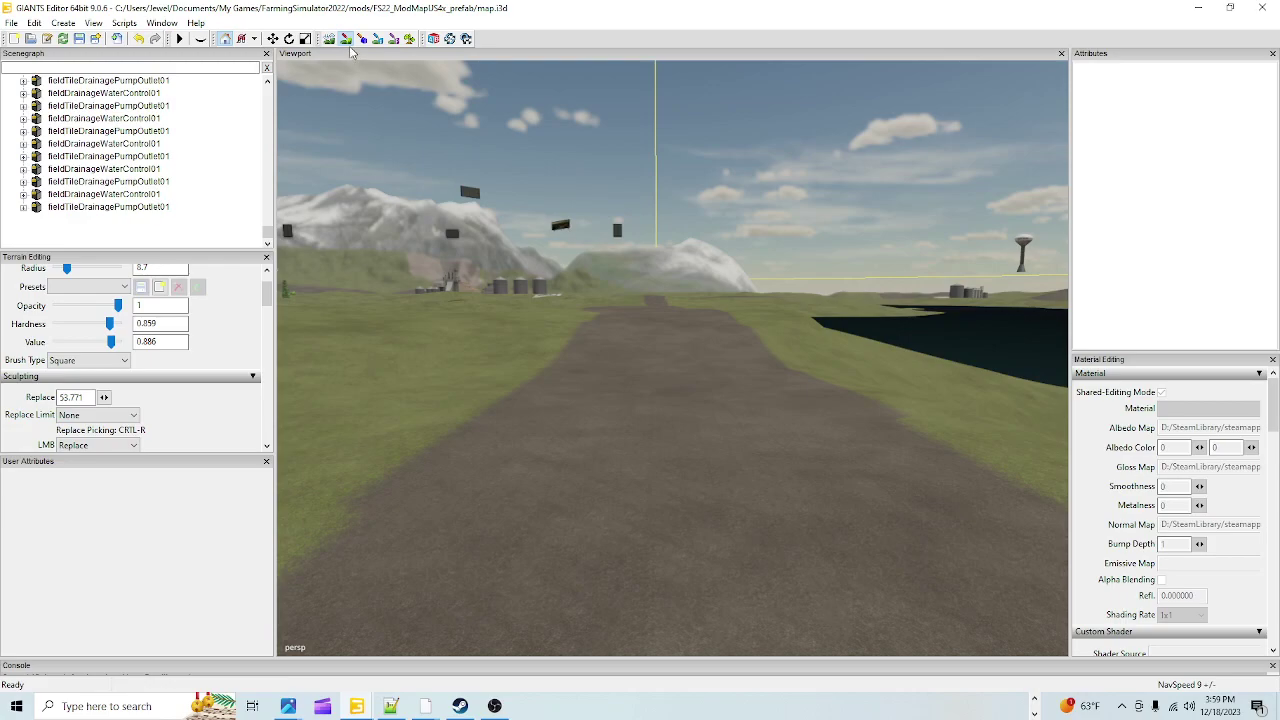
- Even out the ragged asphalt and grass edges of the road section running down to the water with texture painting
{"action": "left_click_drag", "start_coordinate": [648, 522], "coordinate": [655, 521], "text": "alt"}
{"action": "scroll", "coordinate": [755, 315], "scroll_direction": "up", "scroll_amount": 3}
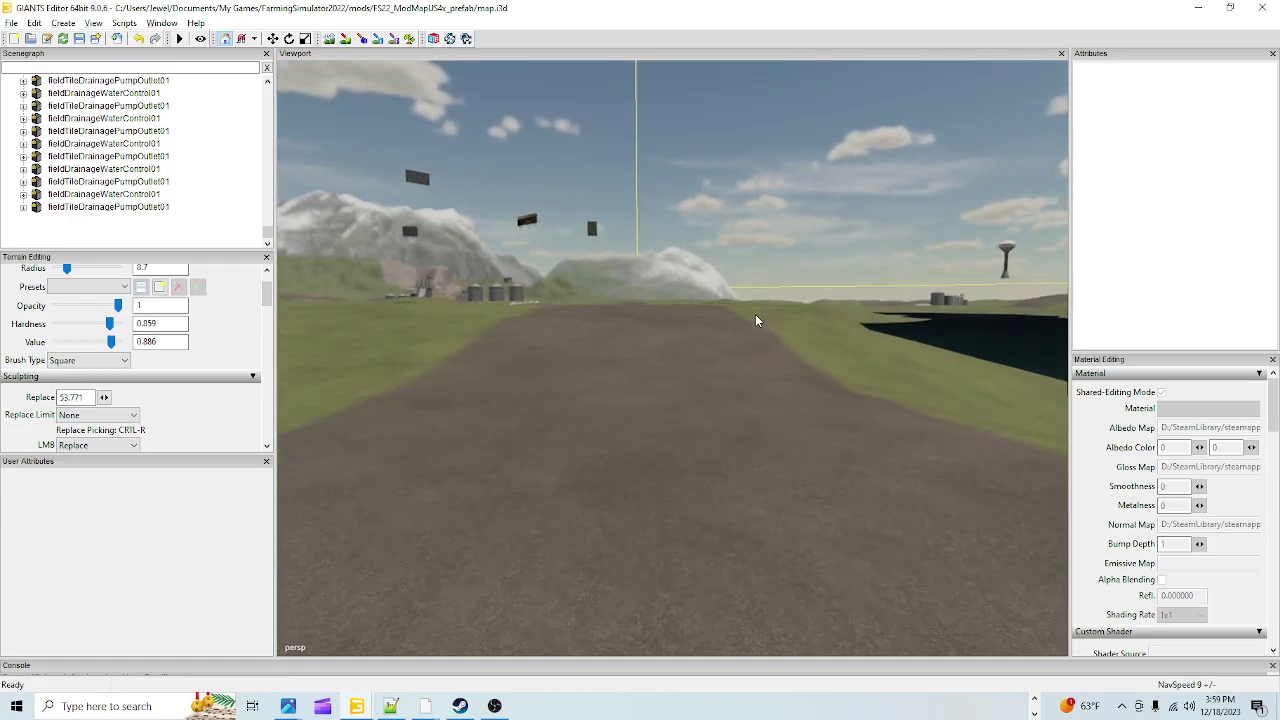
{"action": "mouse_move", "coordinate": [714, 413]}
{"action": "left_mouse_down", "text": "alt"}
{"action": "mouse_move", "coordinate": [666, 424]}
{"action": "mouse_move", "coordinate": [703, 354]}
{"action": "mouse_move", "coordinate": [725, 429]}
{"action": "mouse_move", "coordinate": [729, 409]}
{"action": "left_mouse_up", "text": "alt"}
{"action": "scroll", "coordinate": [729, 409], "scroll_direction": "down", "scroll_amount": 2}
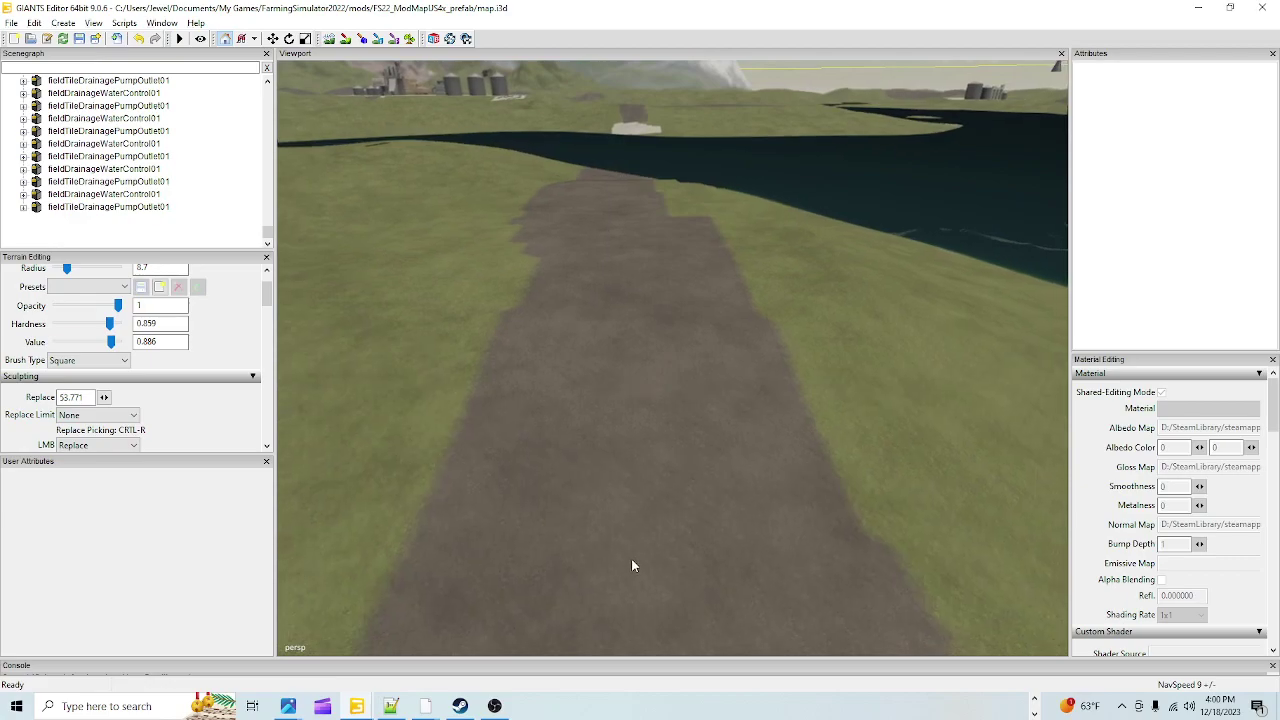
{"action": "left_click", "coordinate": [331, 39]}
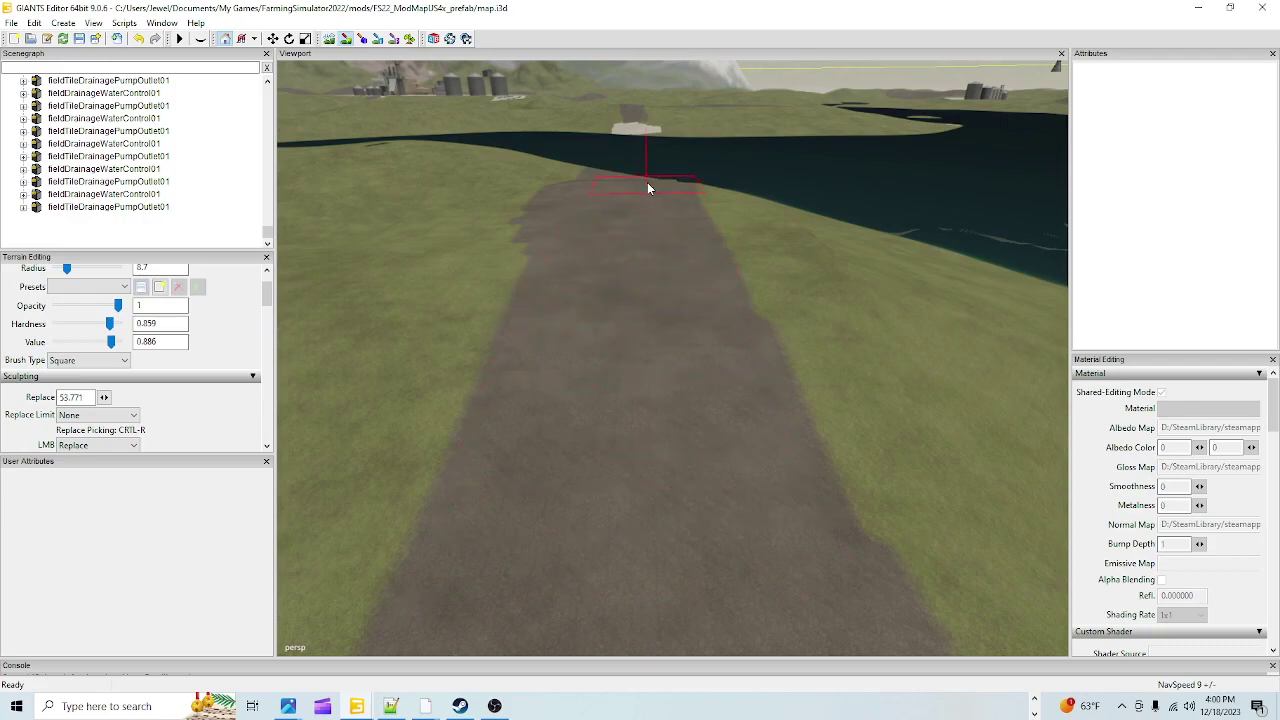
{"action": "left_click", "coordinate": [450, 252]}
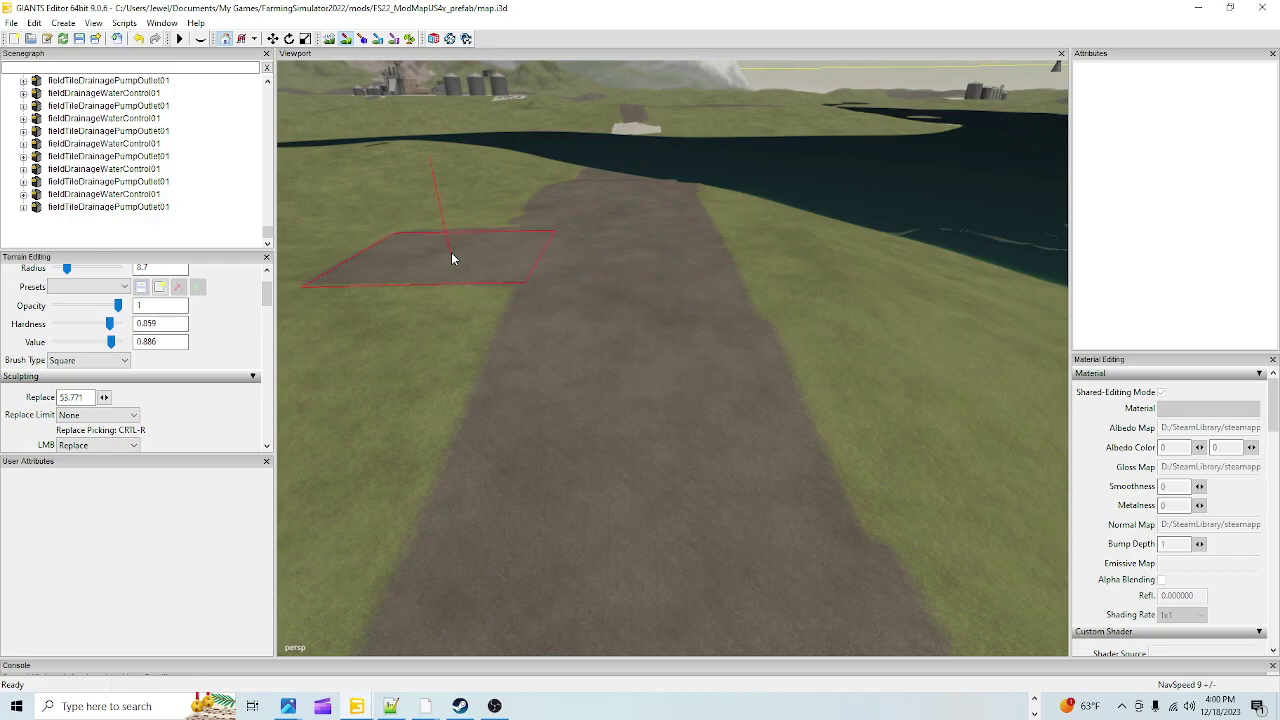
{"action": "left_click", "coordinate": [376, 382]}
{"action": "mouse_move", "coordinate": [391, 322]}
{"action": "left_mouse_down"}
{"action": "mouse_move", "coordinate": [448, 211]}
{"action": "mouse_move", "coordinate": [543, 189]}
{"action": "mouse_move", "coordinate": [460, 330]}
{"action": "mouse_move", "coordinate": [561, 519]}
{"action": "mouse_move", "coordinate": [634, 498]}
{"action": "mouse_move", "coordinate": [643, 450]}
{"action": "mouse_move", "coordinate": [621, 186]}
{"action": "left_mouse_up"}
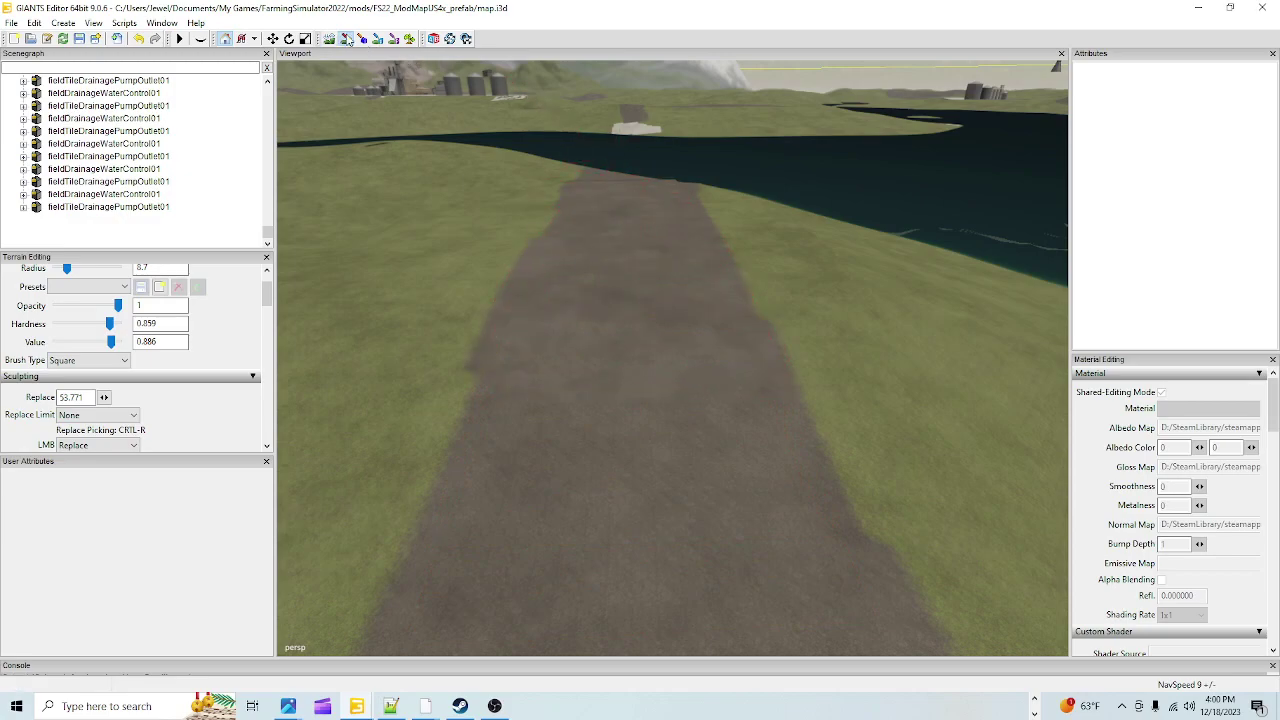
- Pick a Replace height of 57.366 from the terrain and sculpt the stepped road section and adjoining grass to that level
{"action": "right_click_drag", "start_coordinate": [624, 375], "coordinate": [621, 222], "text": "alt"}
{"action": "left_click_drag", "start_coordinate": [621, 222], "coordinate": [671, 432], "text": "alt"}
{"action": "scroll", "coordinate": [871, 267], "scroll_direction": "up", "scroll_amount": 5}
{"action": "left_click_drag", "start_coordinate": [871, 267], "coordinate": [843, 349], "text": "alt"}
{"action": "left_click_drag", "start_coordinate": [777, 438], "coordinate": [612, 441], "text": "alt"}
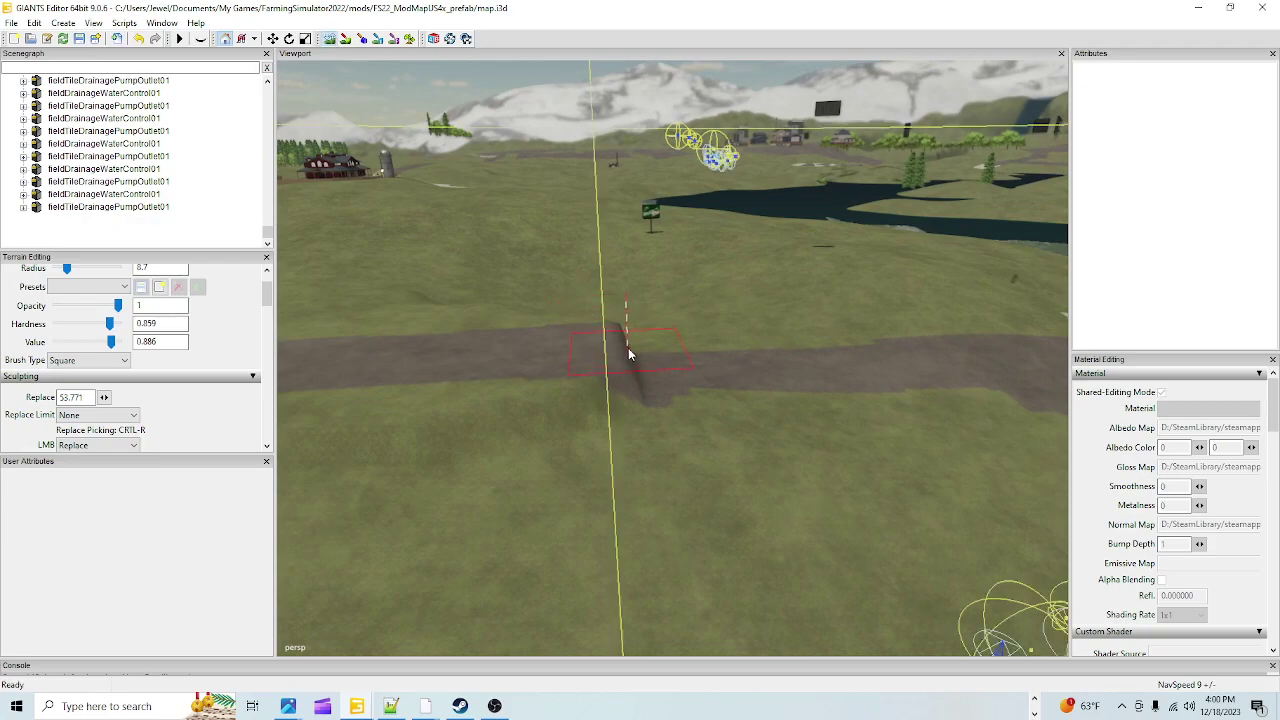
{"action": "mouse_move", "coordinate": [556, 357]}
{"action": "left_mouse_down"}
{"action": "mouse_move", "coordinate": [626, 366]}
{"action": "mouse_move", "coordinate": [620, 325]}
{"action": "left_mouse_up"}
{"action": "mouse_move", "coordinate": [584, 368]}
{"action": "left_mouse_down"}
{"action": "mouse_move", "coordinate": [534, 400]}
{"action": "mouse_move", "coordinate": [654, 403]}
{"action": "mouse_move", "coordinate": [718, 330]}
{"action": "mouse_move", "coordinate": [686, 321]}
{"action": "mouse_move", "coordinate": [714, 286]}
{"action": "mouse_move", "coordinate": [614, 308]}
{"action": "mouse_move", "coordinate": [766, 323]}
{"action": "mouse_move", "coordinate": [738, 300]}
{"action": "mouse_move", "coordinate": [737, 274]}
{"action": "mouse_move", "coordinate": [820, 337]}
{"action": "mouse_move", "coordinate": [834, 298]}
{"action": "mouse_move", "coordinate": [640, 321]}
{"action": "left_mouse_up"}
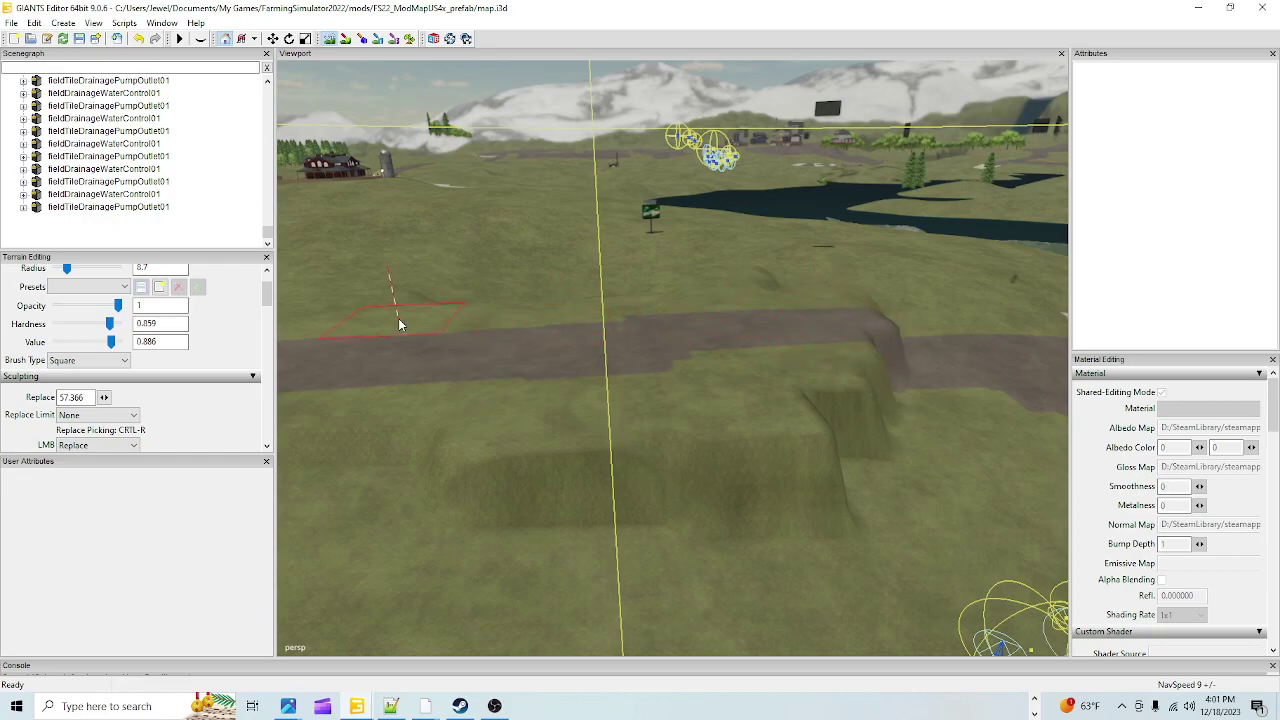
{"action": "mouse_move", "coordinate": [787, 350]}
{"action": "left_mouse_down"}
{"action": "mouse_move", "coordinate": [917, 346]}
{"action": "mouse_move", "coordinate": [966, 329]}
{"action": "mouse_move", "coordinate": [950, 365]}
{"action": "mouse_move", "coordinate": [829, 377]}
{"action": "mouse_move", "coordinate": [823, 449]}
{"action": "mouse_move", "coordinate": [617, 491]}
{"action": "mouse_move", "coordinate": [425, 477]}
{"action": "left_mouse_up"}
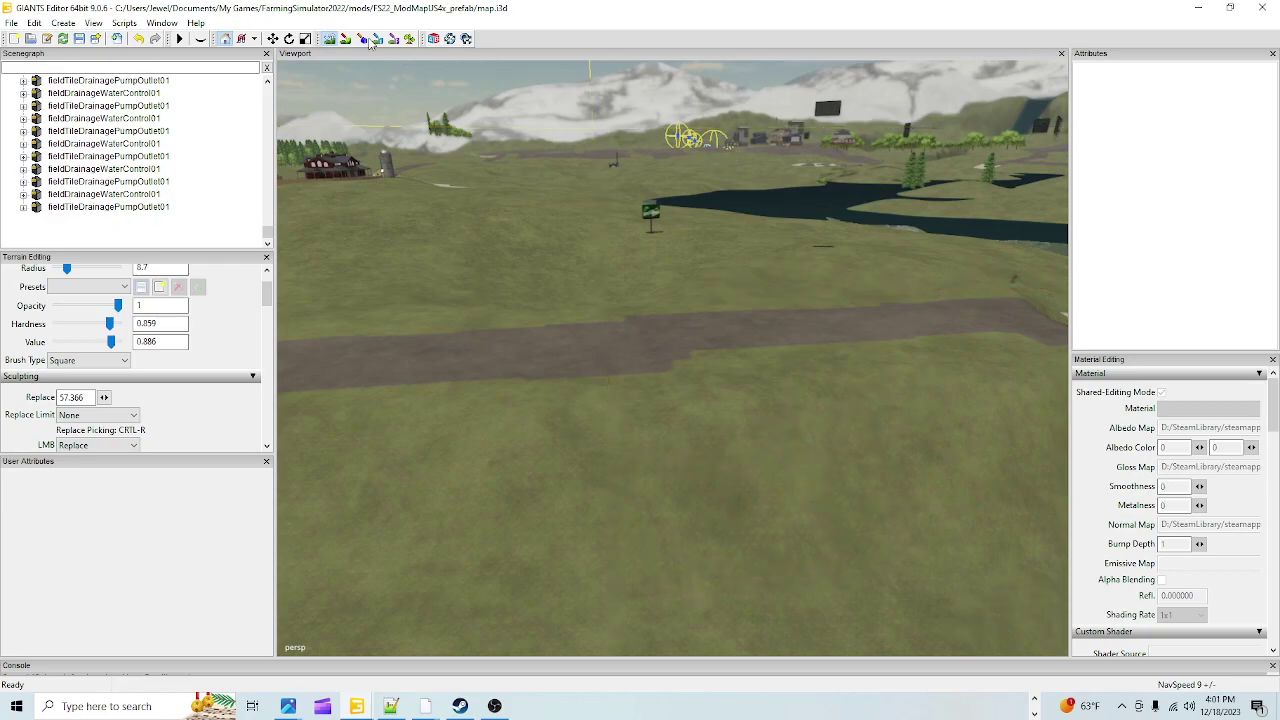
- Raise the dropped road end at the lakeshore and its grass bank by sculpting at a Replace height of 57.366
{"action": "middle_click_drag", "start_coordinate": [993, 285], "coordinate": [750, 165]}
{"action": "middle_click_drag", "start_coordinate": [552, 290], "coordinate": [587, 212]}
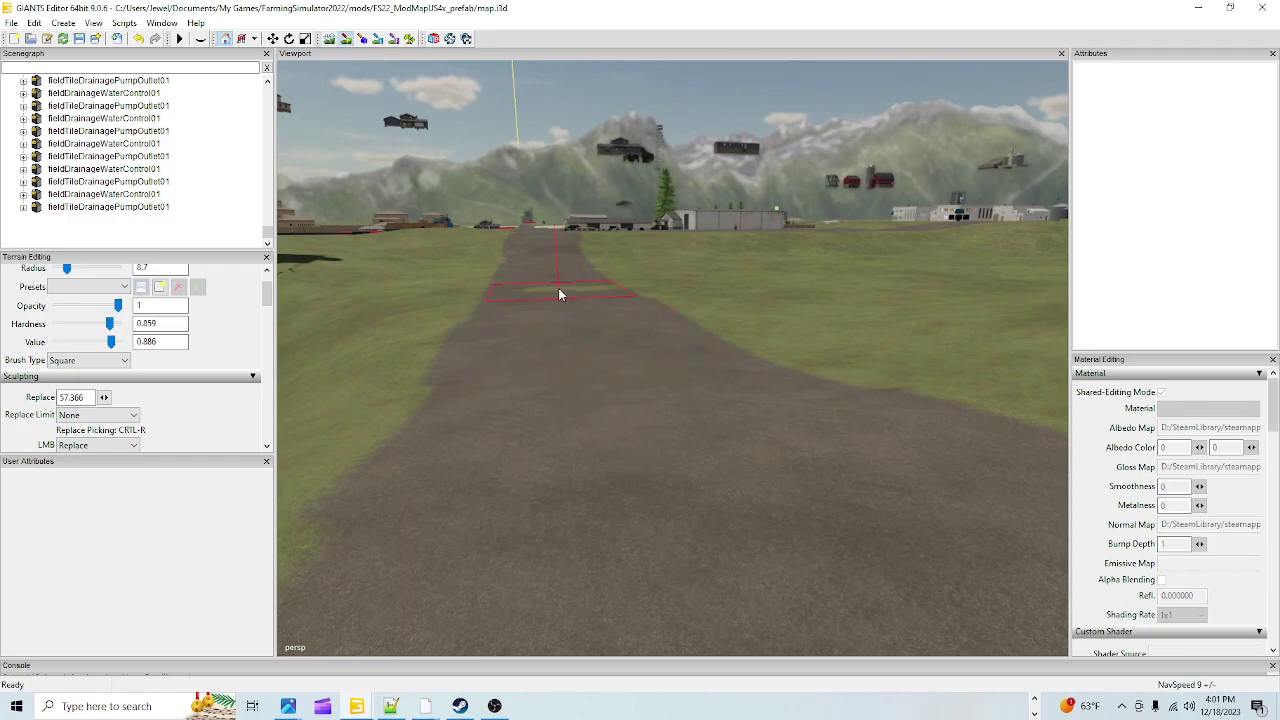
{"action": "middle_click_drag", "start_coordinate": [355, 82], "coordinate": [503, 297]}
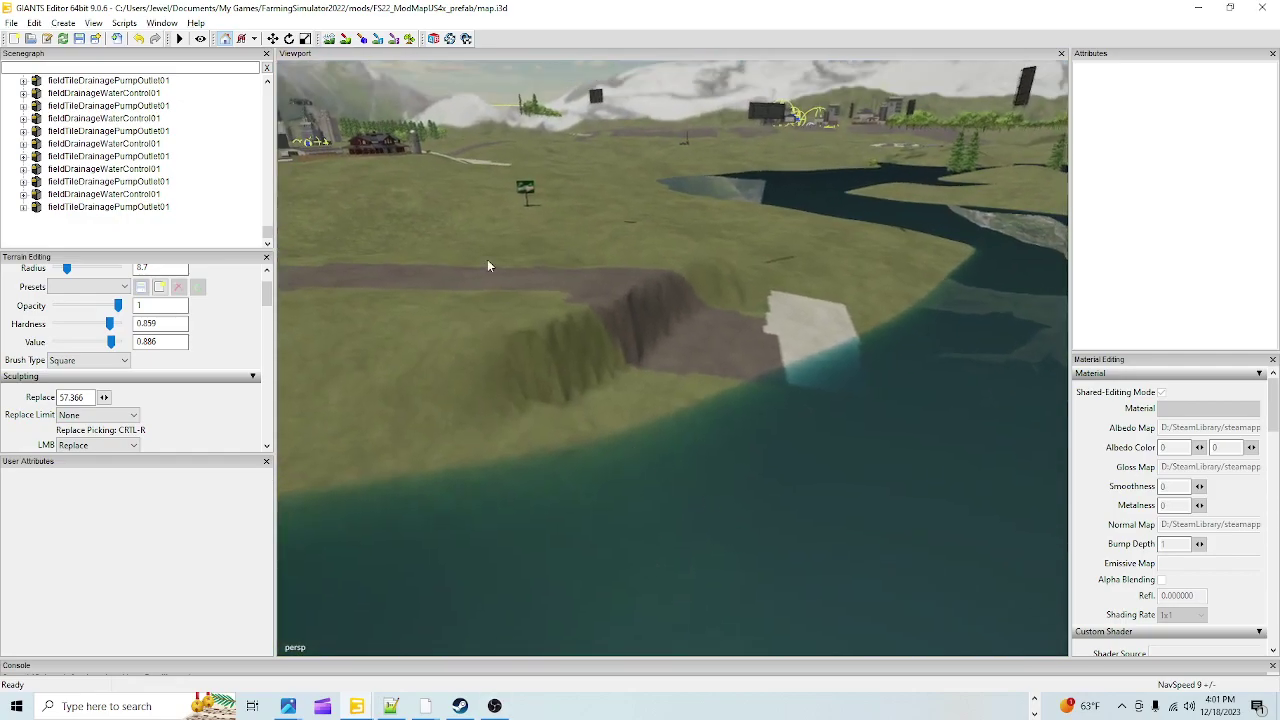
{"action": "left_click", "coordinate": [340, 42]}
{"action": "mouse_move", "coordinate": [561, 345]}
{"action": "left_mouse_down"}
{"action": "mouse_move", "coordinate": [704, 298]}
{"action": "mouse_move", "coordinate": [709, 277]}
{"action": "mouse_move", "coordinate": [674, 283]}
{"action": "mouse_move", "coordinate": [738, 279]}
{"action": "mouse_move", "coordinate": [736, 305]}
{"action": "left_mouse_up"}
{"action": "mouse_move", "coordinate": [606, 300]}
{"action": "left_mouse_down"}
{"action": "mouse_move", "coordinate": [535, 375]}
{"action": "mouse_move", "coordinate": [592, 388]}
{"action": "left_mouse_up"}
{"action": "mouse_move", "coordinate": [432, 368]}
{"action": "left_mouse_down"}
{"action": "mouse_move", "coordinate": [663, 403]}
{"action": "mouse_move", "coordinate": [829, 374]}
{"action": "mouse_move", "coordinate": [830, 337]}
{"action": "mouse_move", "coordinate": [806, 288]}
{"action": "mouse_move", "coordinate": [781, 290]}
{"action": "mouse_move", "coordinate": [848, 282]}
{"action": "mouse_move", "coordinate": [837, 371]}
{"action": "mouse_move", "coordinate": [808, 291]}
{"action": "left_mouse_up"}
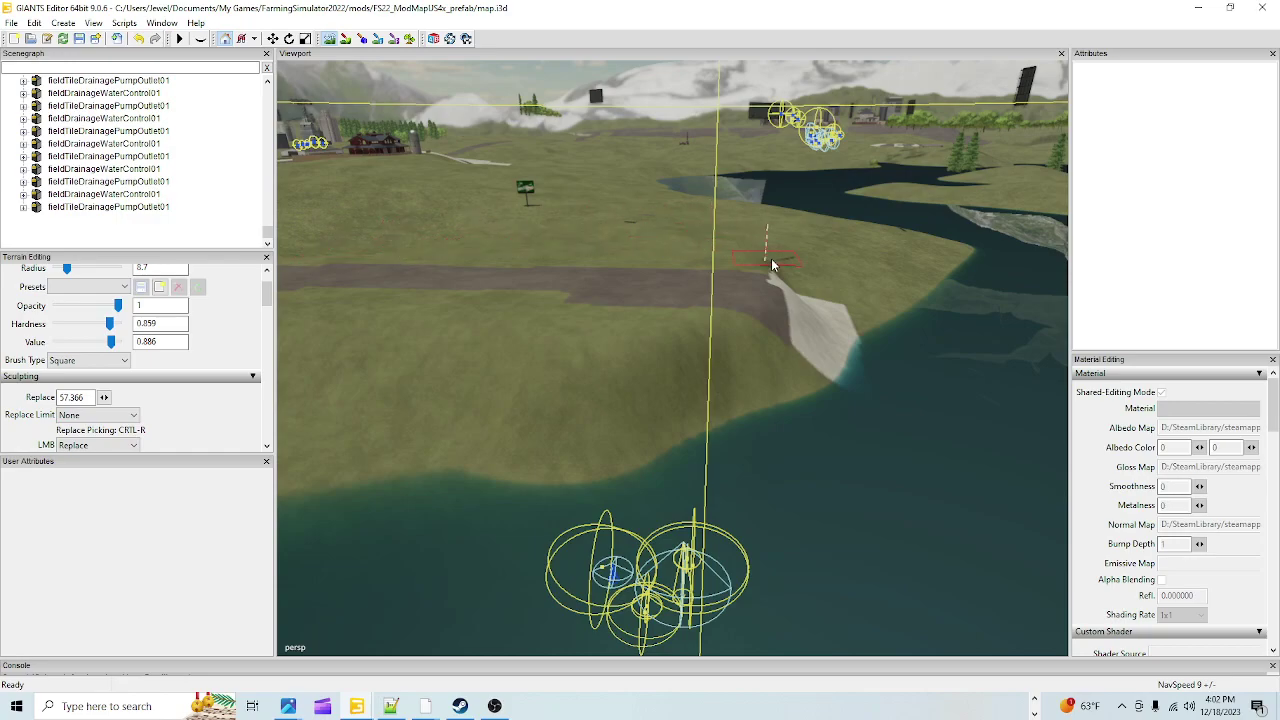
{"action": "left_click", "coordinate": [420, 137]}
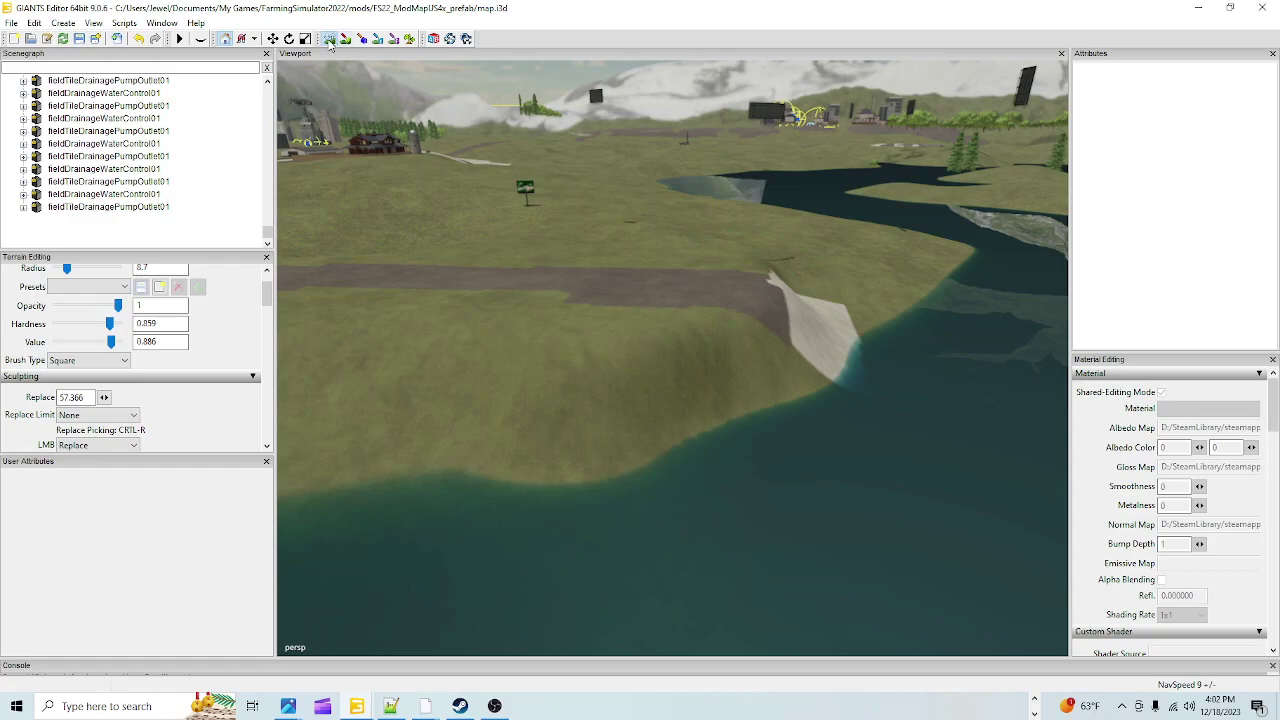
- Trim the widened road edge with grass paint, cover the pale ground at the road's end with asphalt, and save the map
{"action": "right_click_drag", "start_coordinate": [573, 382], "coordinate": [674, 430]}
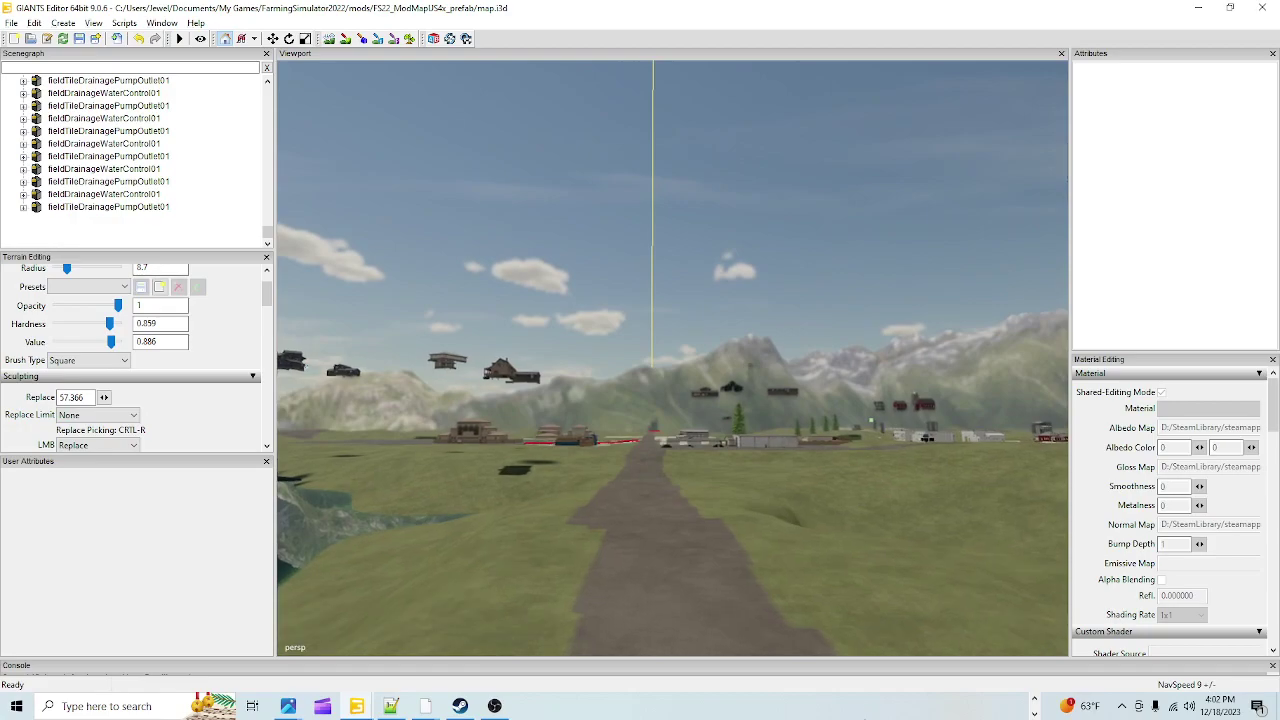
{"action": "right_click_drag", "start_coordinate": [781, 491], "coordinate": [740, 504]}
{"action": "right_click_drag", "start_coordinate": [754, 457], "coordinate": [808, 339]}
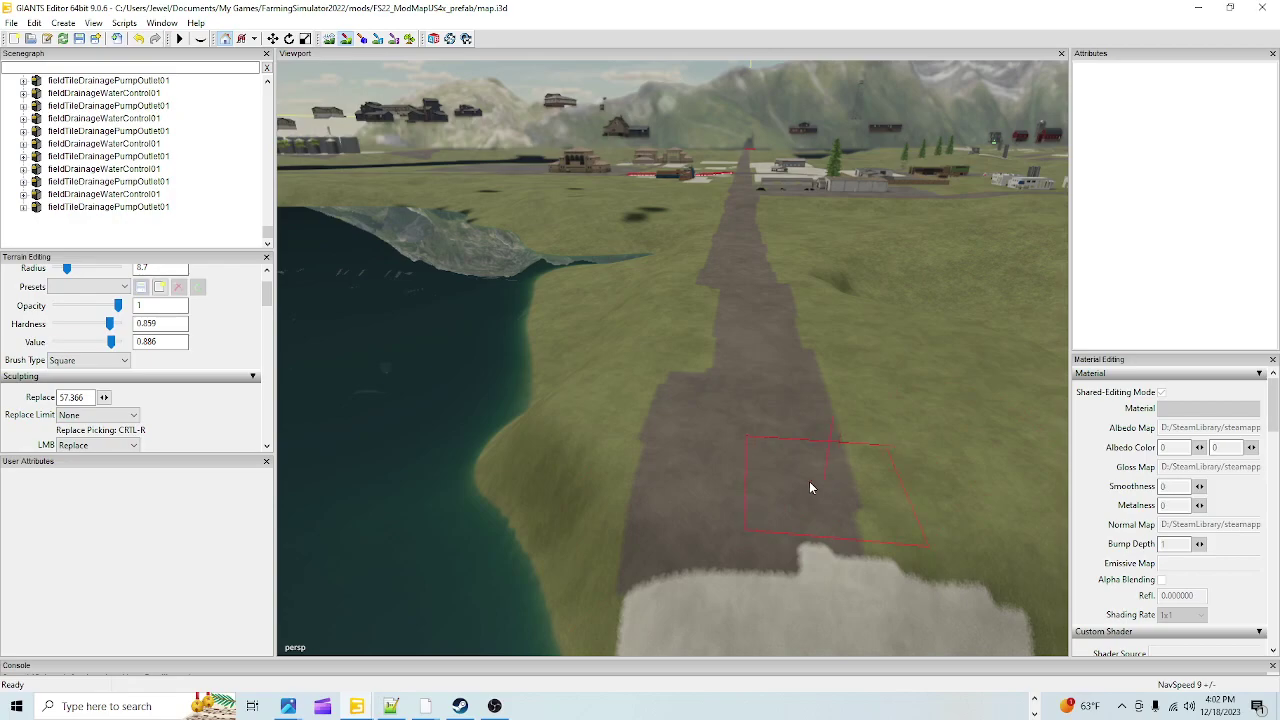
{"action": "left_click_drag", "start_coordinate": [715, 374], "coordinate": [704, 325]}
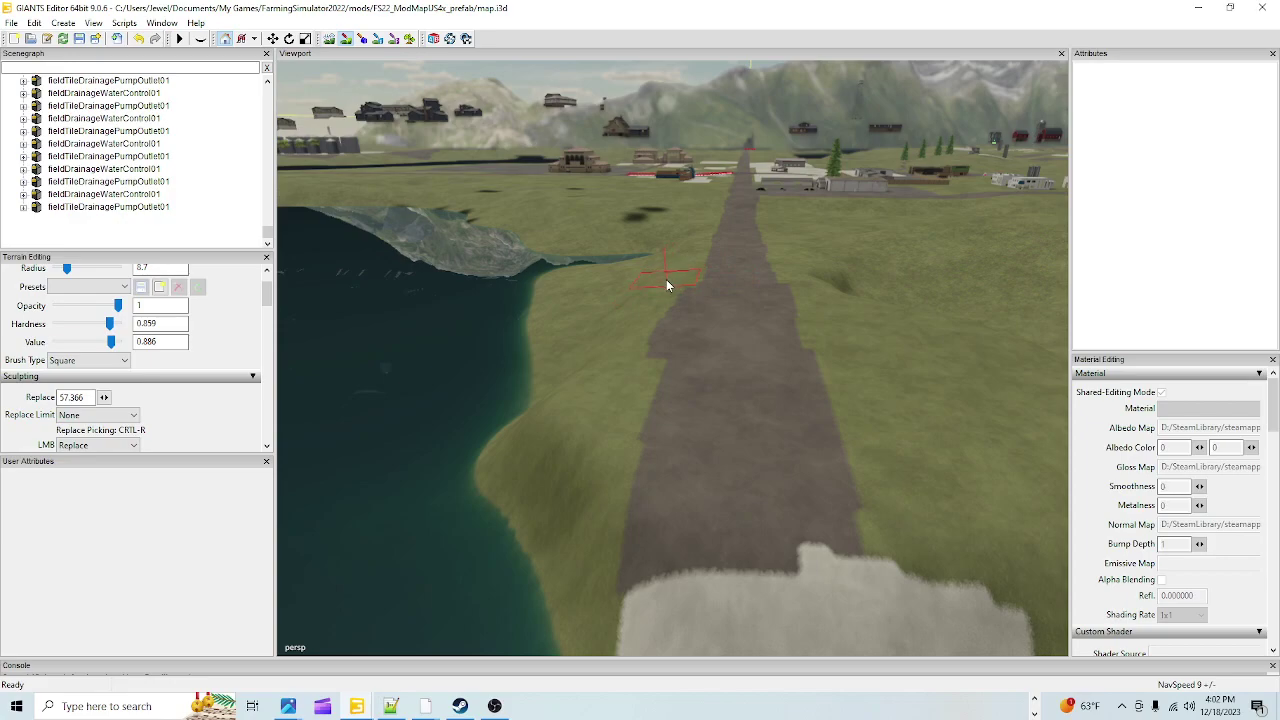
{"action": "left_click_drag", "start_coordinate": [641, 376], "coordinate": [589, 598]}
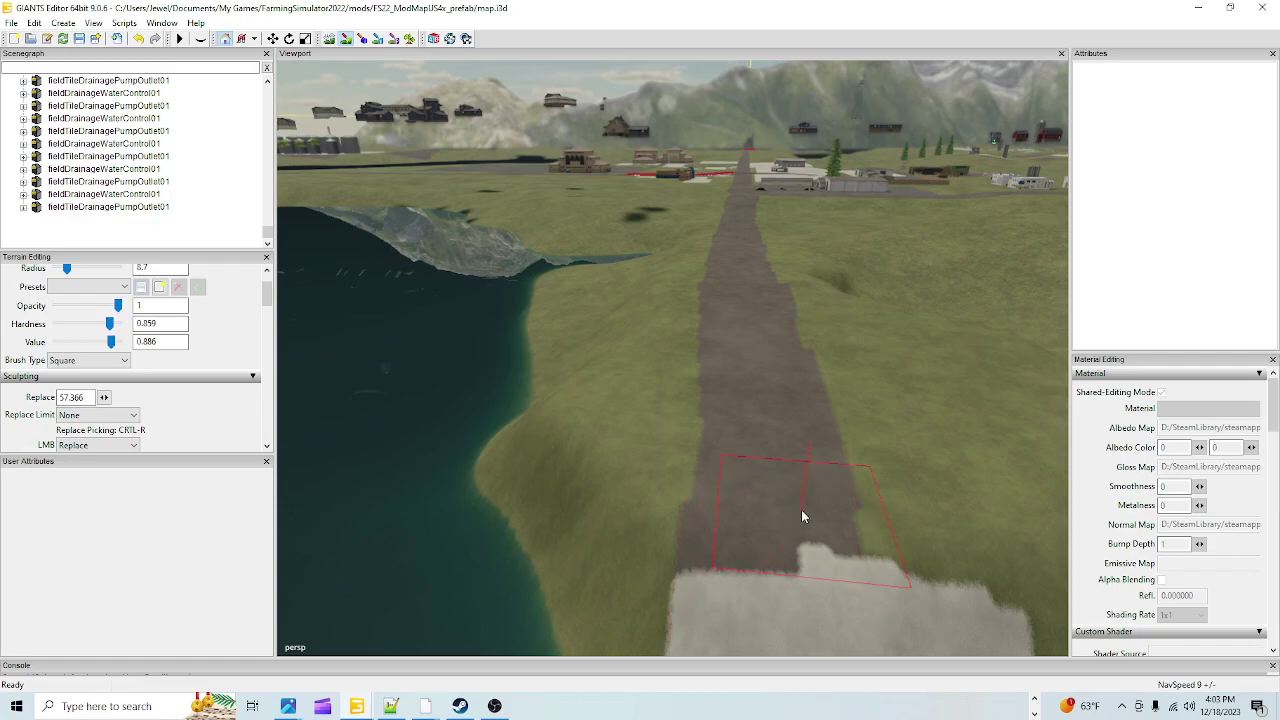
{"action": "left_click_drag", "start_coordinate": [776, 620], "coordinate": [763, 631]}
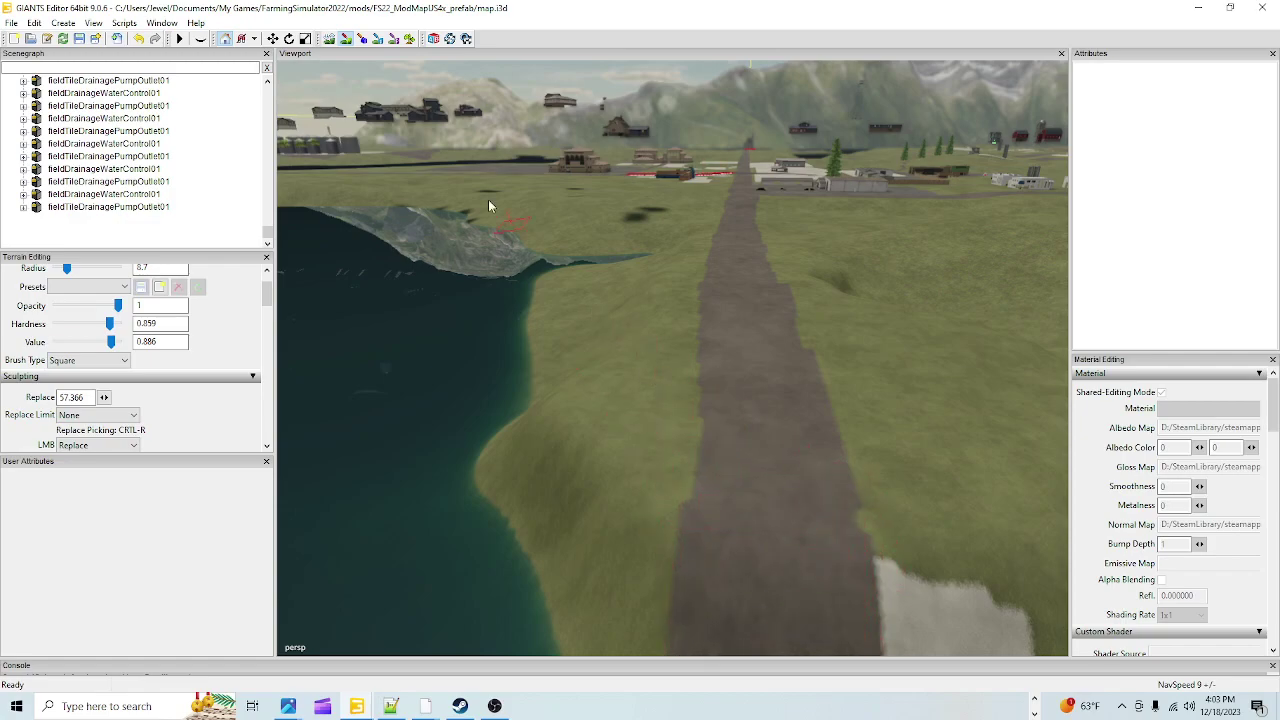
{"action": "left_click", "coordinate": [80, 38]}
- Examine the pale ground patch and the road ends facing each other across the water
{"action": "left_click_drag", "start_coordinate": [711, 444], "coordinate": [672, 475], "text": "alt"}
{"action": "scroll", "coordinate": [760, 309], "scroll_direction": "up", "scroll_amount": 1}
{"action": "left_click_drag", "start_coordinate": [760, 315], "coordinate": [985, 327], "text": "alt"}
{"action": "left_click_drag", "start_coordinate": [660, 462], "coordinate": [957, 431], "text": "alt"}
{"action": "left_click_drag", "start_coordinate": [767, 491], "coordinate": [779, 462], "text": "alt"}
{"action": "right_click_drag", "start_coordinate": [604, 555], "coordinate": [1130, 24], "text": "alt"}
{"action": "left_click_drag", "start_coordinate": [760, 375], "coordinate": [635, 452], "text": "alt"}
{"action": "right_click_drag", "start_coordinate": [535, 515], "coordinate": [900, 90], "text": "alt"}
{"action": "left_click_drag", "start_coordinate": [420, 420], "coordinate": [636, 485], "text": "alt"}
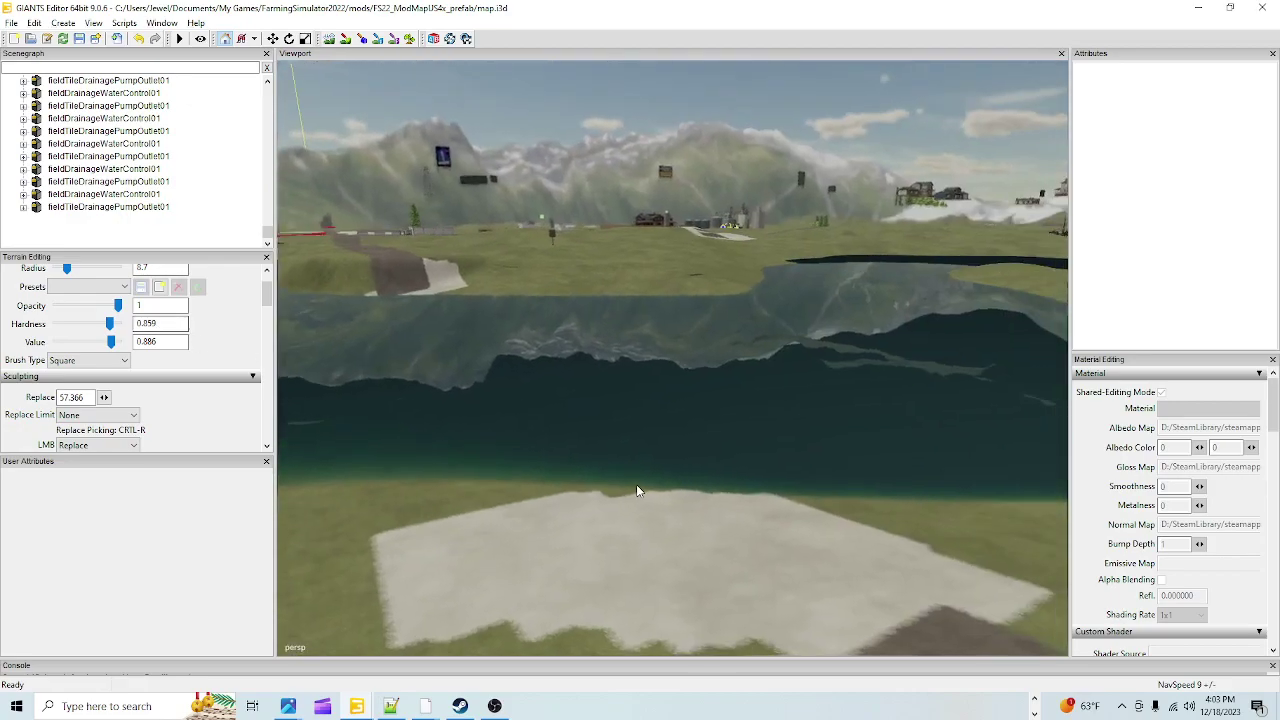
{"action": "right_click_drag", "start_coordinate": [638, 489], "coordinate": [786, 203], "text": "alt"}
{"action": "left_click_drag", "start_coordinate": [788, 202], "coordinate": [672, 325], "text": "alt"}
{"action": "right_click_drag", "start_coordinate": [672, 325], "coordinate": [626, 429], "text": "alt"}
{"action": "left_click_drag", "start_coordinate": [626, 429], "coordinate": [577, 580], "text": "alt"}
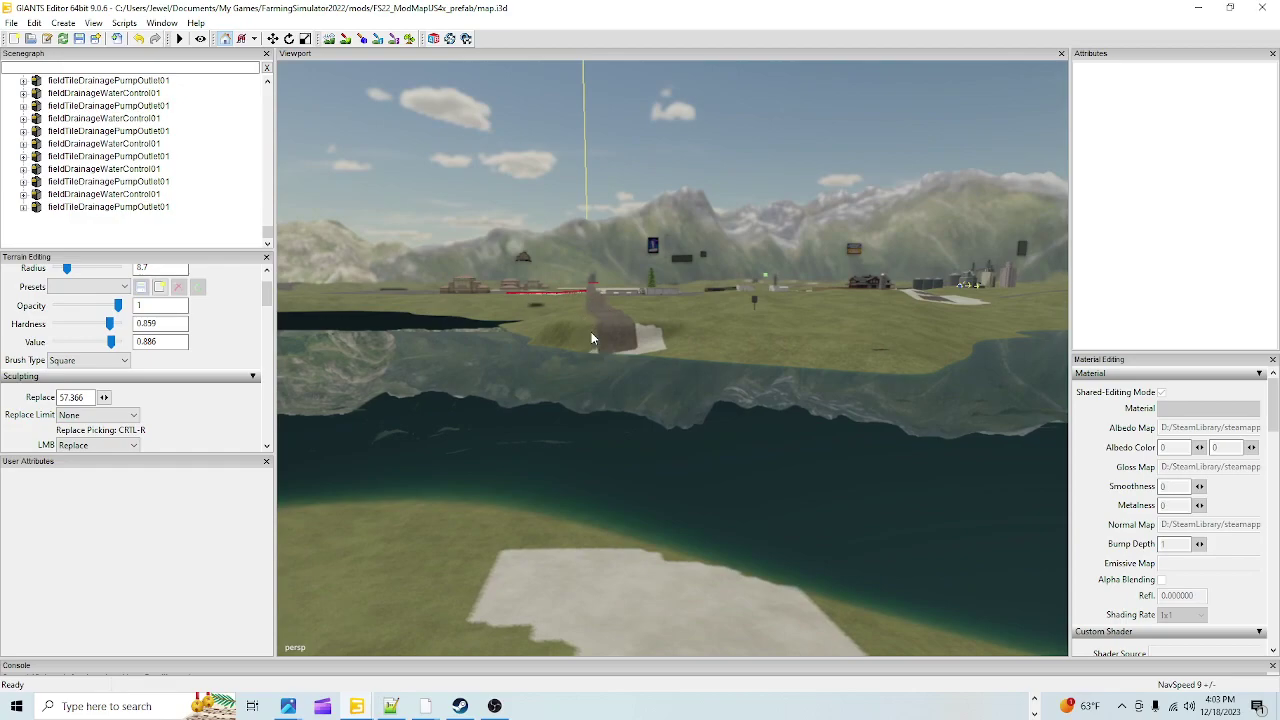
- Pick a Replace height of 52.011, sculpt the pale shore patch and surrounding road end to that level, and save the map
{"action": "left_click_drag", "start_coordinate": [540, 578], "coordinate": [567, 540], "text": "alt"}
{"action": "scroll", "coordinate": [744, 470], "scroll_direction": "down", "scroll_amount": 3}
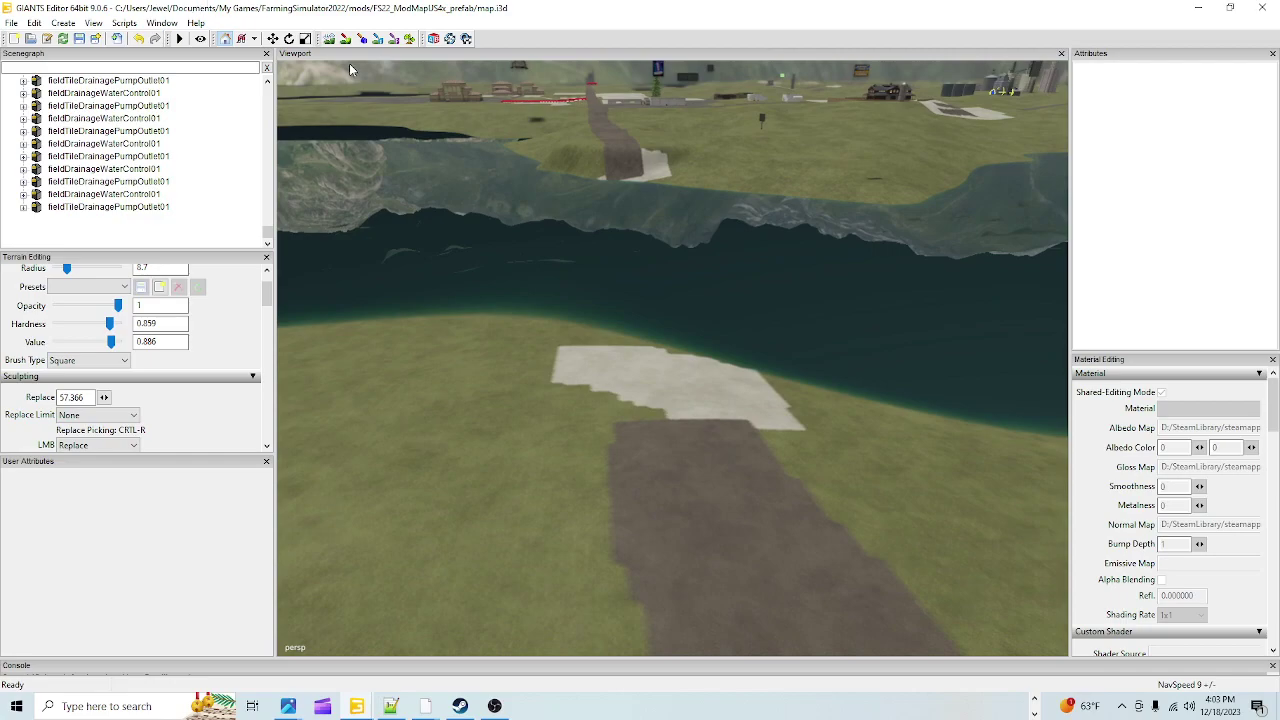
{"action": "left_click", "coordinate": [329, 39]}
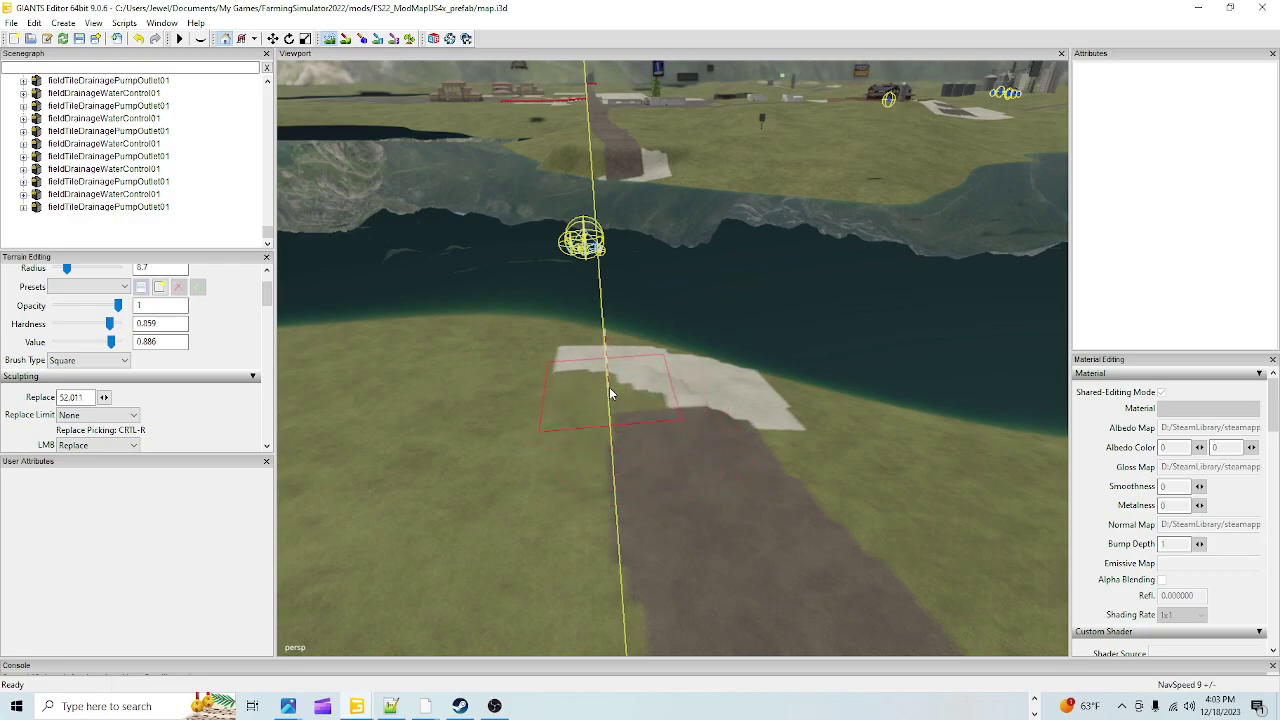
{"action": "mouse_move", "coordinate": [614, 368]}
{"action": "left_mouse_down"}
{"action": "mouse_move", "coordinate": [698, 361]}
{"action": "mouse_move", "coordinate": [760, 374]}
{"action": "mouse_move", "coordinate": [716, 364]}
{"action": "left_mouse_up"}
{"action": "left_click_drag", "start_coordinate": [625, 368], "coordinate": [577, 352]}
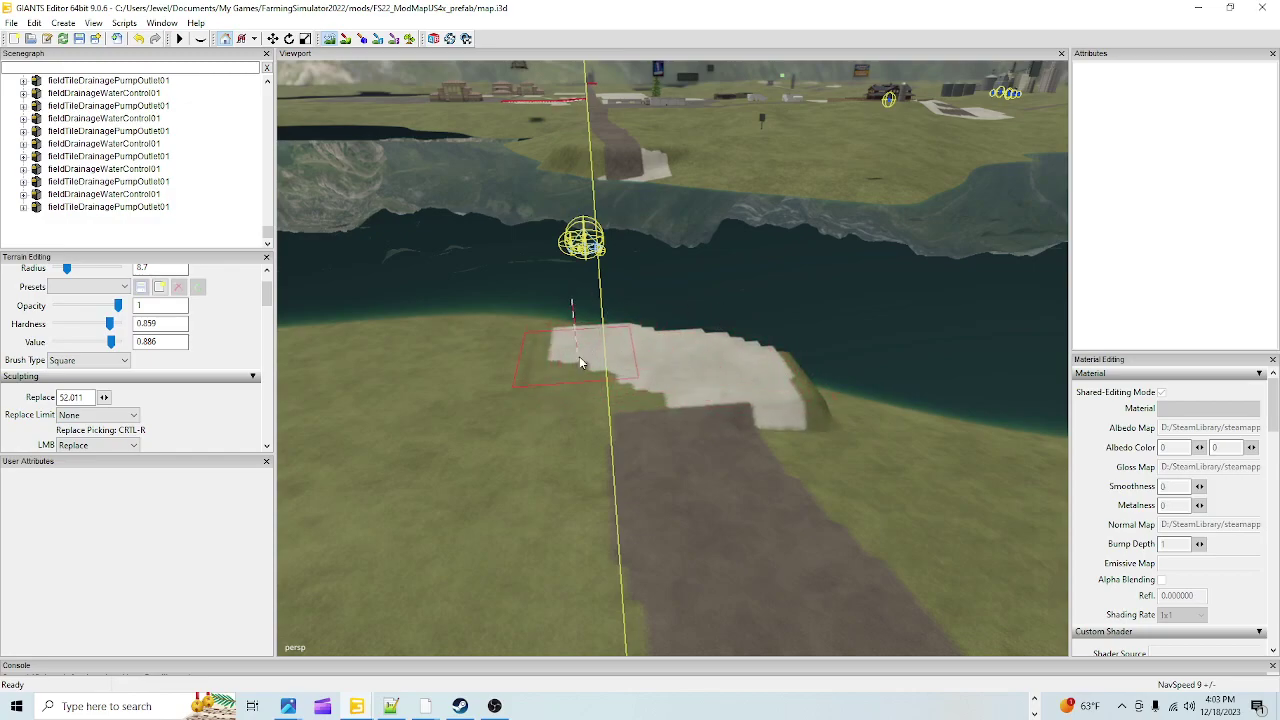
{"action": "mouse_move", "coordinate": [544, 473]}
{"action": "left_mouse_down"}
{"action": "mouse_move", "coordinate": [733, 477]}
{"action": "mouse_move", "coordinate": [783, 453]}
{"action": "mouse_move", "coordinate": [846, 508]}
{"action": "left_mouse_up"}
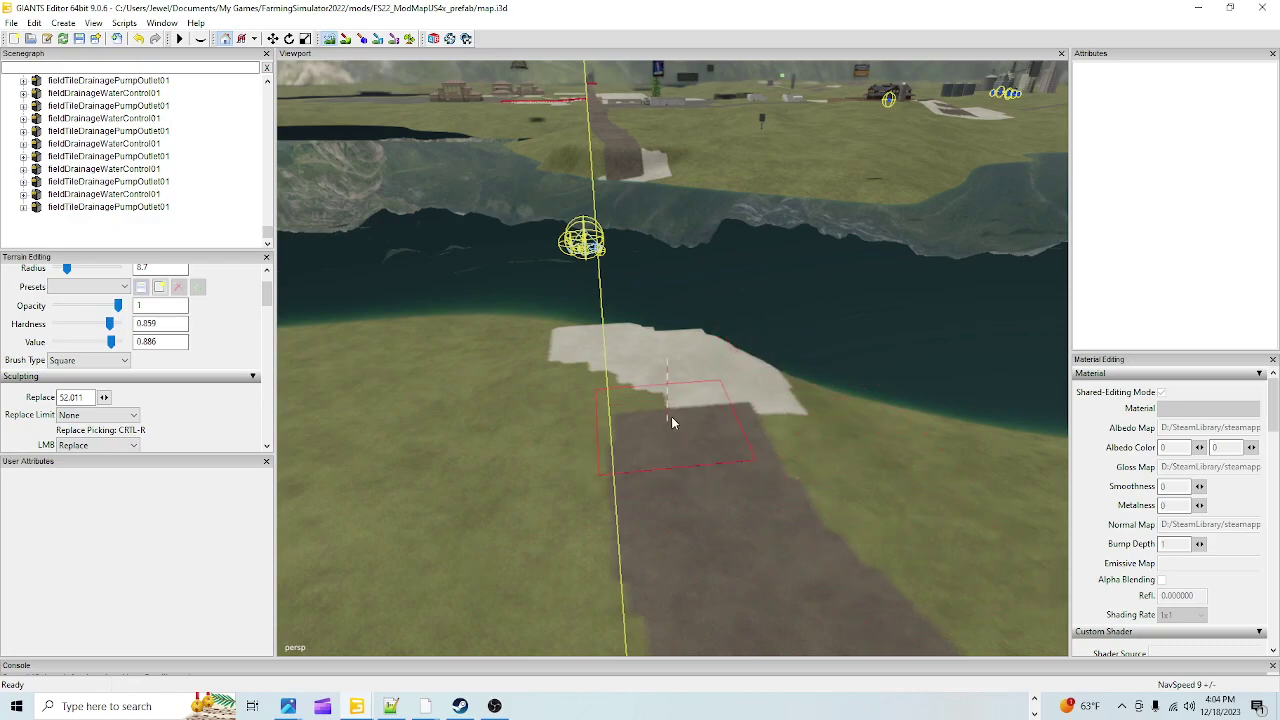
{"action": "mouse_move", "coordinate": [694, 358]}
{"action": "left_mouse_down"}
{"action": "mouse_move", "coordinate": [640, 360]}
{"action": "mouse_move", "coordinate": [700, 350]}
{"action": "mouse_move", "coordinate": [660, 337]}
{"action": "mouse_move", "coordinate": [665, 377]}
{"action": "mouse_move", "coordinate": [640, 390]}
{"action": "left_mouse_up"}
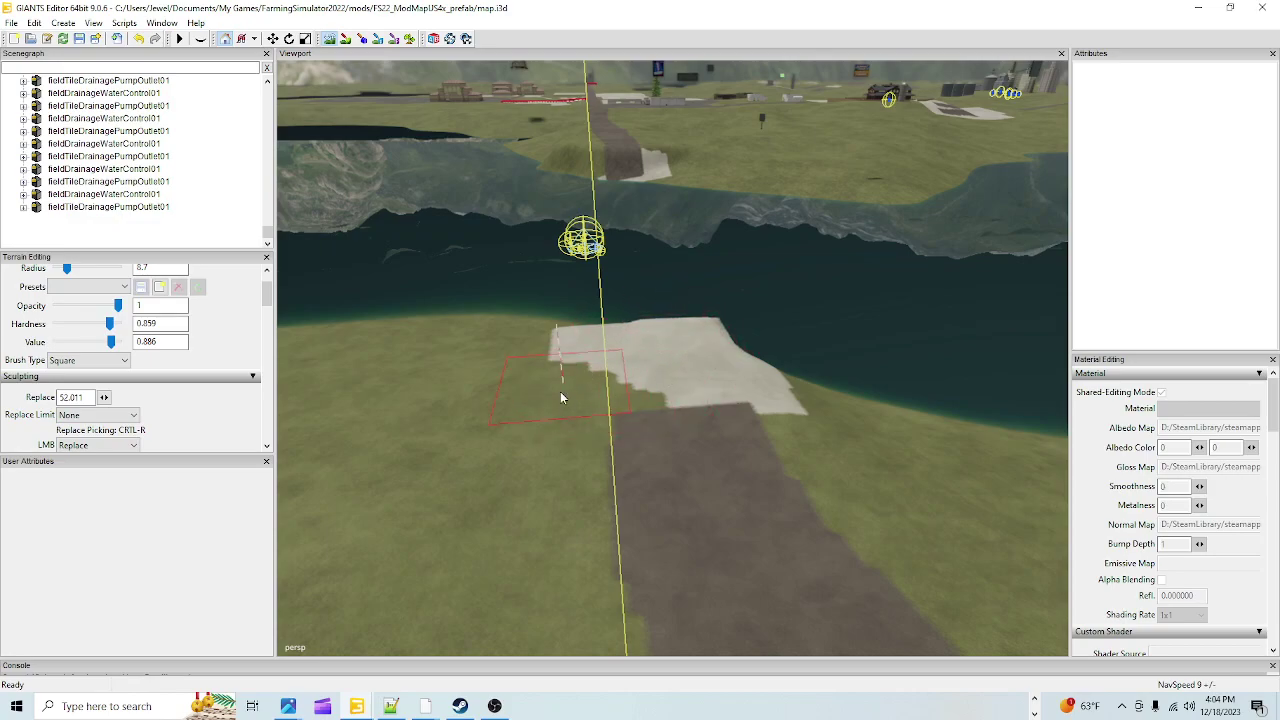
{"action": "left_click", "coordinate": [330, 38]}
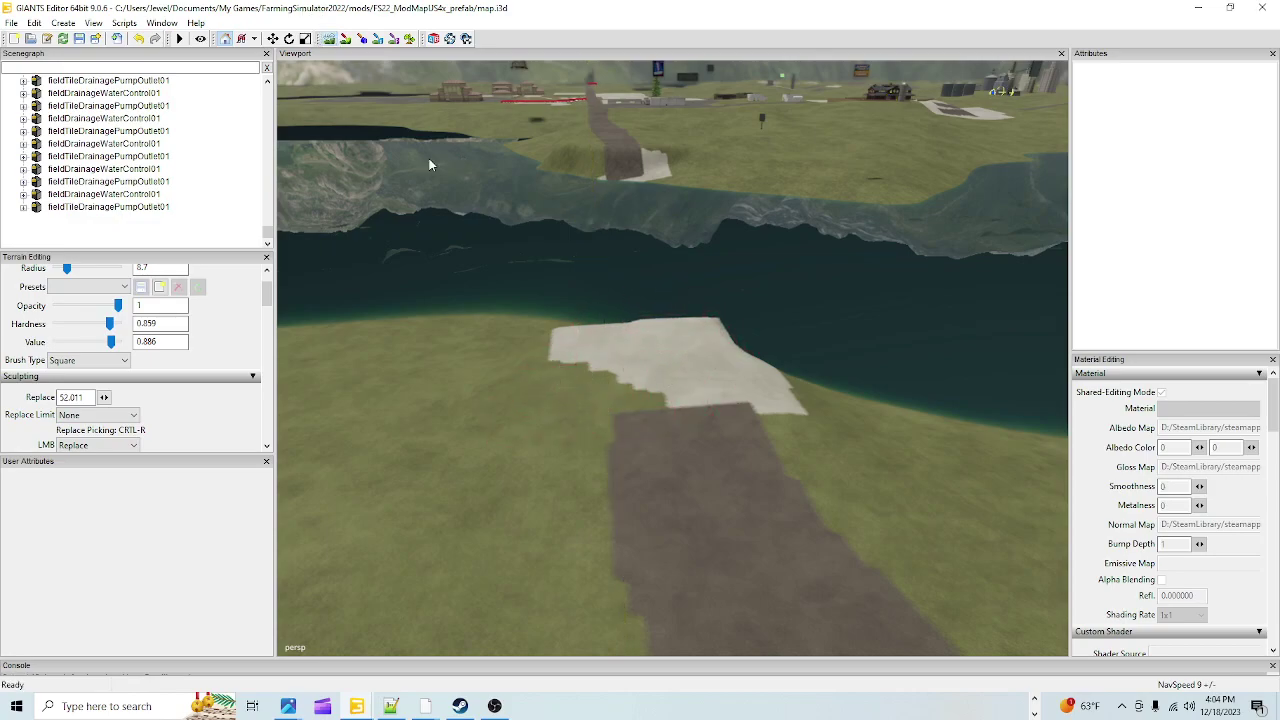
{"action": "left_click", "coordinate": [79, 38]}
- Pick a Replace height of 57.358 and sculpt the hollow and ridge in the grass near the green sign level
{"action": "mouse_move", "coordinate": [655, 442]}
{"action": "right_mouse_down"}
{"action": "mouse_move", "coordinate": [557, 434]}
{"action": "mouse_move", "coordinate": [1052, 107]}
{"action": "mouse_move", "coordinate": [889, 196]}
{"action": "mouse_move", "coordinate": [896, 342]}
{"action": "mouse_move", "coordinate": [1051, 369]}
{"action": "mouse_move", "coordinate": [748, 529]}
{"action": "mouse_move", "coordinate": [380, 408]}
{"action": "mouse_move", "coordinate": [1200, 100]}
{"action": "mouse_move", "coordinate": [1262, 10]}
{"action": "right_mouse_up"}
{"action": "right_click_drag", "start_coordinate": [403, 467], "coordinate": [1170, 70], "text": "alt"}
{"action": "right_click_drag", "start_coordinate": [822, 279], "coordinate": [837, 385]}
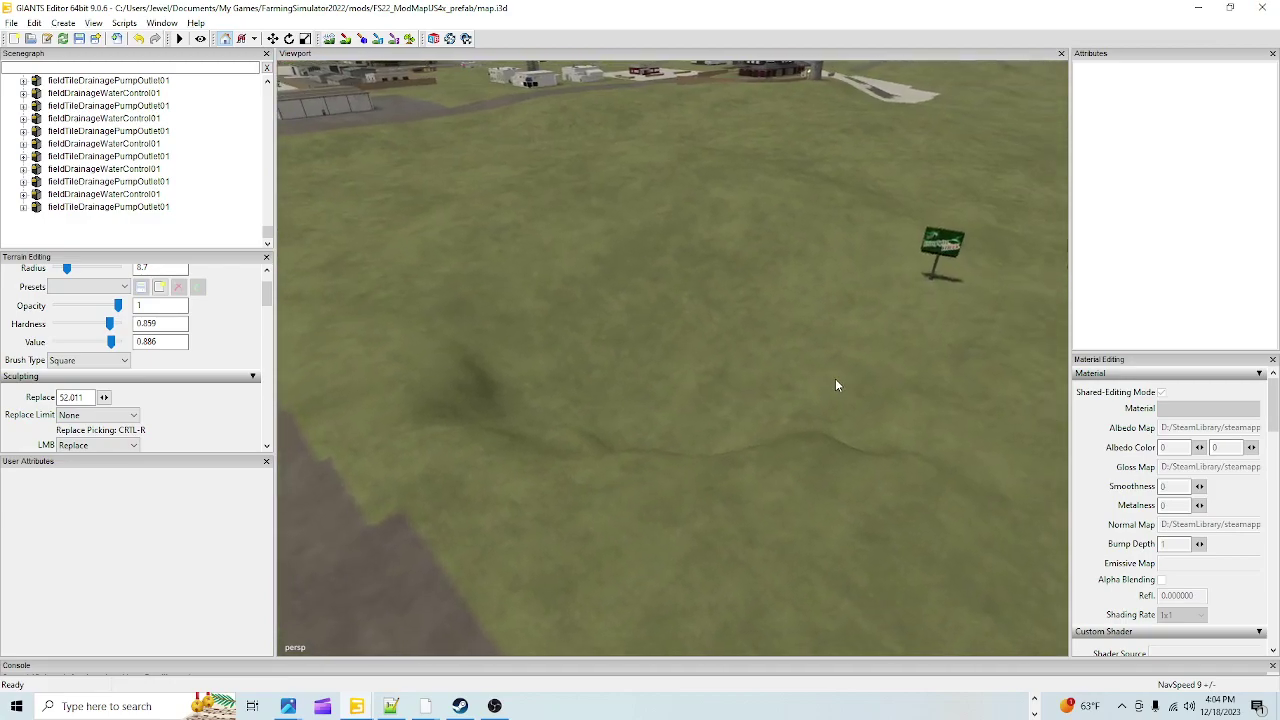
{"action": "left_click", "coordinate": [331, 40]}
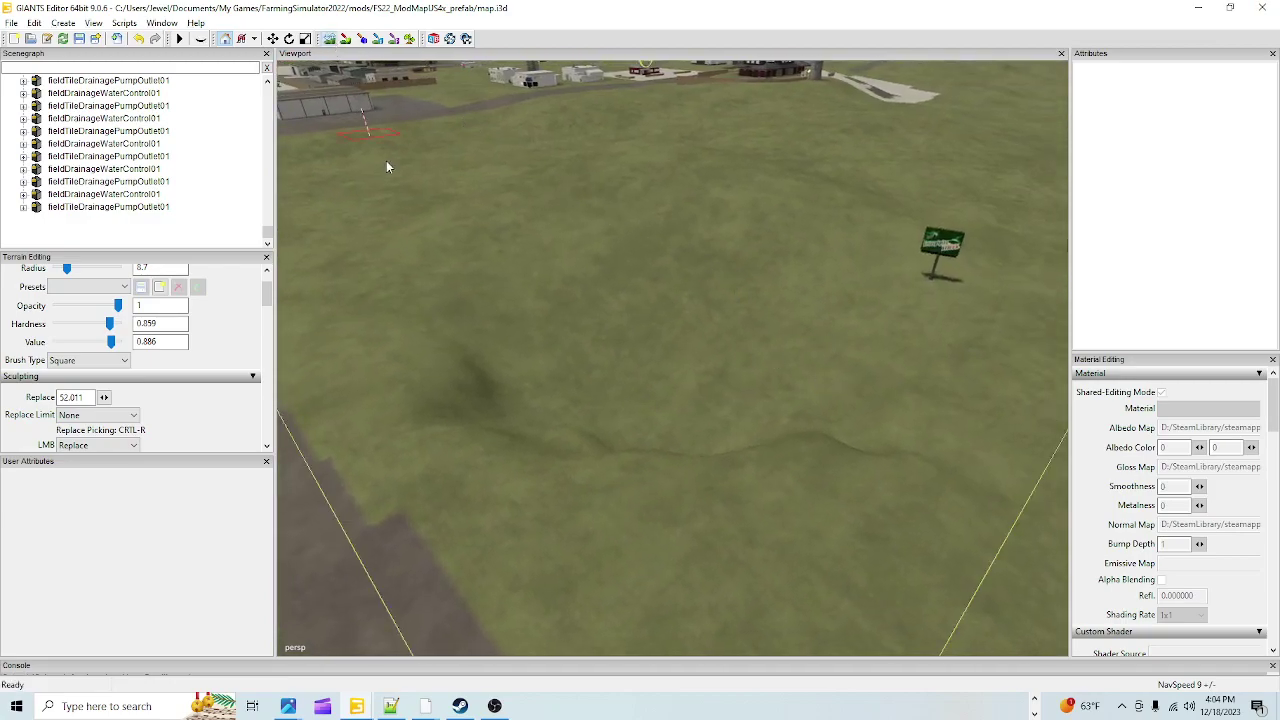
{"action": "mouse_move", "coordinate": [513, 393]}
{"action": "left_mouse_down"}
{"action": "mouse_move", "coordinate": [491, 400]}
{"action": "mouse_move", "coordinate": [558, 390]}
{"action": "left_mouse_up"}
{"action": "key", "text": "ctrl+r"}
{"action": "mouse_move", "coordinate": [485, 380]}
{"action": "left_mouse_down"}
{"action": "mouse_move", "coordinate": [458, 362]}
{"action": "mouse_move", "coordinate": [509, 409]}
{"action": "mouse_move", "coordinate": [603, 423]}
{"action": "left_mouse_up"}
{"action": "mouse_move", "coordinate": [381, 350]}
{"action": "left_mouse_down"}
{"action": "mouse_move", "coordinate": [551, 304]}
{"action": "mouse_move", "coordinate": [612, 398]}
{"action": "mouse_move", "coordinate": [610, 275]}
{"action": "mouse_move", "coordinate": [571, 266]}
{"action": "mouse_move", "coordinate": [647, 273]}
{"action": "mouse_move", "coordinate": [791, 403]}
{"action": "left_mouse_up"}
{"action": "mouse_move", "coordinate": [893, 470]}
{"action": "left_mouse_down"}
{"action": "mouse_move", "coordinate": [680, 338]}
{"action": "mouse_move", "coordinate": [708, 283]}
{"action": "mouse_move", "coordinate": [812, 466]}
{"action": "mouse_move", "coordinate": [677, 368]}
{"action": "left_mouse_up"}
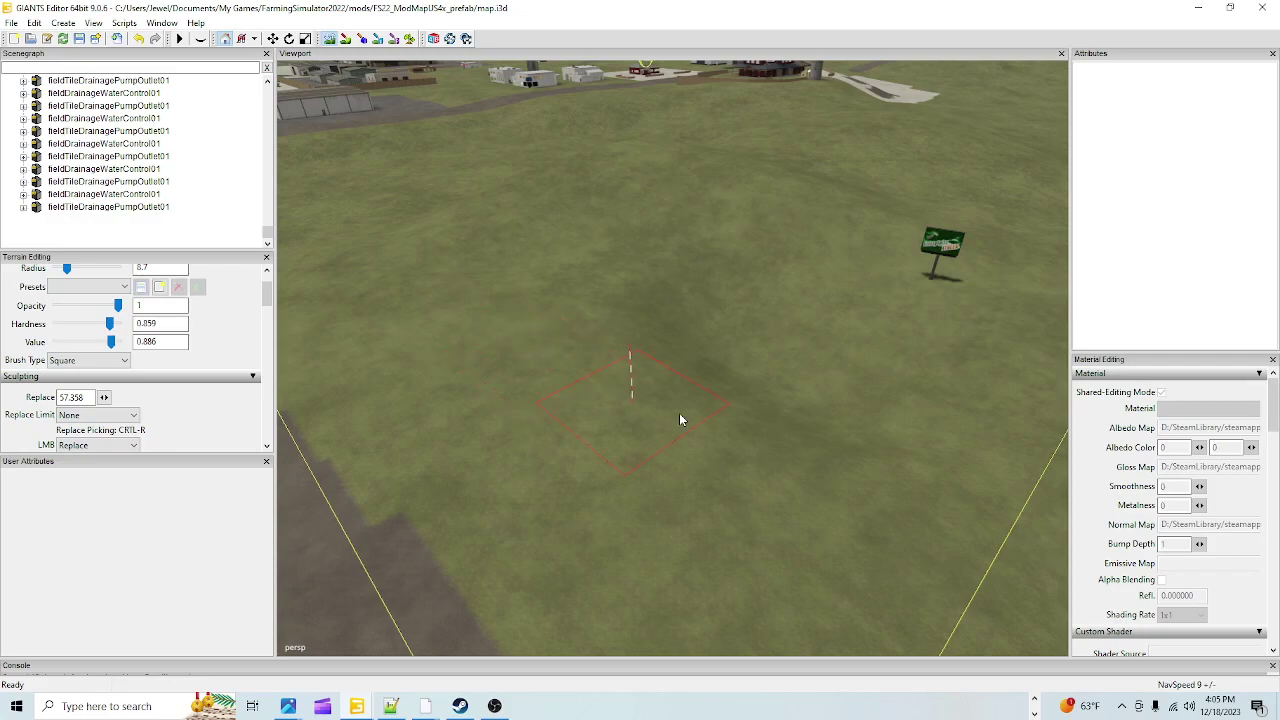
{"action": "mouse_move", "coordinate": [436, 350]}
{"action": "right_mouse_down"}
{"action": "mouse_move", "coordinate": [882, 406]}
{"action": "mouse_move", "coordinate": [843, 244]}
{"action": "mouse_move", "coordinate": [651, 514]}
{"action": "mouse_move", "coordinate": [733, 372]}
{"action": "mouse_move", "coordinate": [857, 308]}
{"action": "mouse_move", "coordinate": [630, 405]}
{"action": "right_mouse_up"}
{"action": "scroll", "coordinate": [630, 405], "scroll_direction": "down", "scroll_amount": 5}
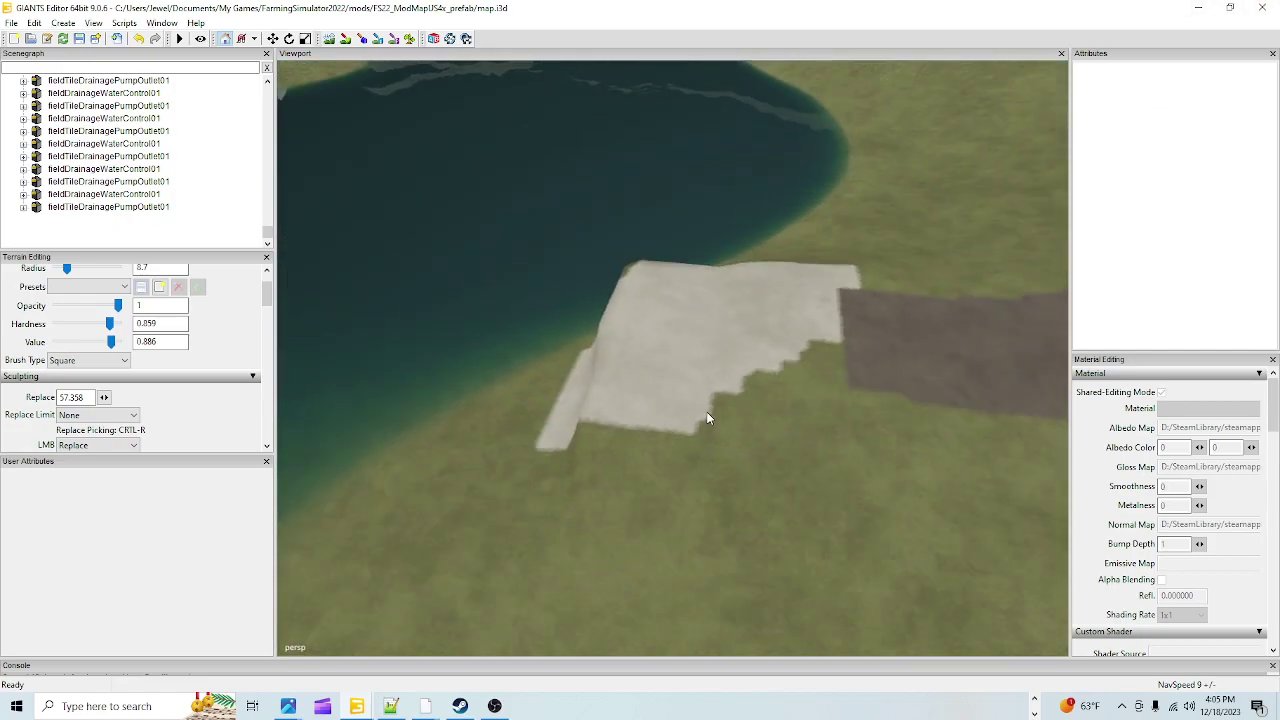
- Sculpt the pale shore patch and the adjoining road end to the 57.358 Replace height, and save the map
{"action": "scroll", "coordinate": [533, 601], "scroll_direction": "down", "scroll_amount": 1}
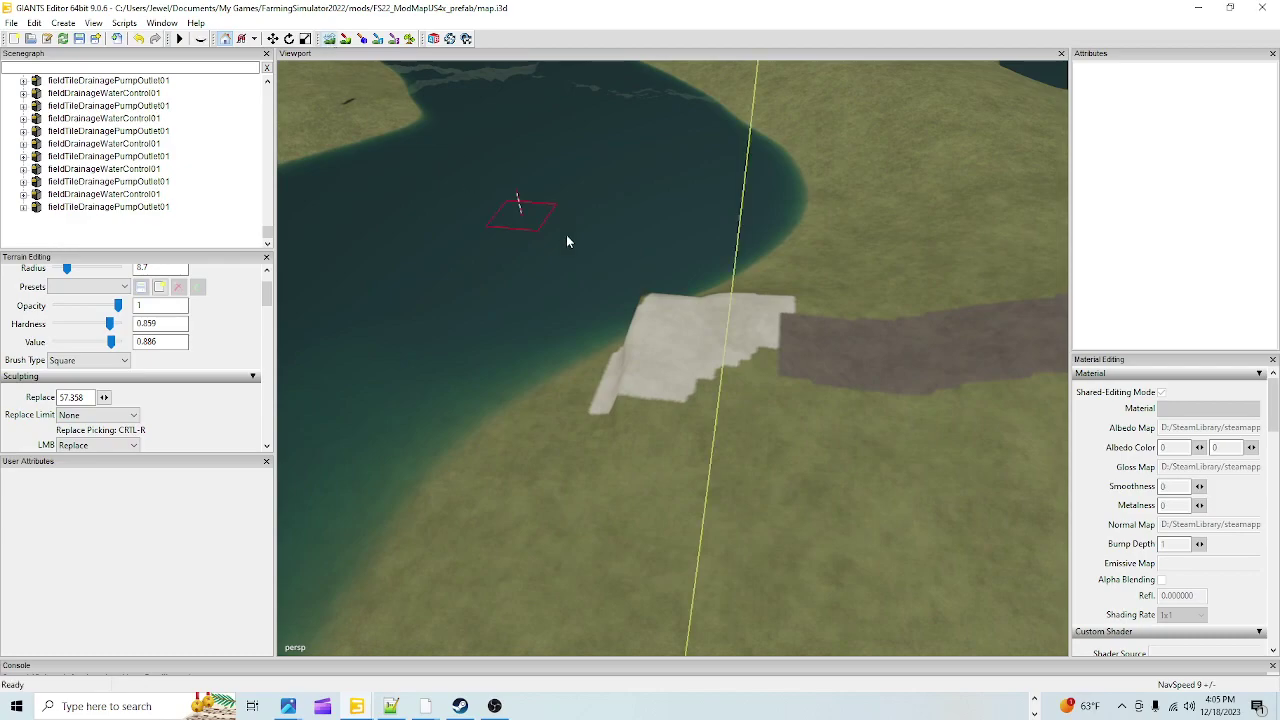
{"action": "mouse_move", "coordinate": [731, 329]}
{"action": "left_mouse_down"}
{"action": "mouse_move", "coordinate": [721, 345]}
{"action": "mouse_move", "coordinate": [736, 342]}
{"action": "mouse_move", "coordinate": [629, 378]}
{"action": "mouse_move", "coordinate": [658, 309]}
{"action": "mouse_move", "coordinate": [643, 326]}
{"action": "mouse_move", "coordinate": [747, 291]}
{"action": "mouse_move", "coordinate": [703, 283]}
{"action": "mouse_move", "coordinate": [928, 360]}
{"action": "mouse_move", "coordinate": [981, 343]}
{"action": "left_mouse_up"}
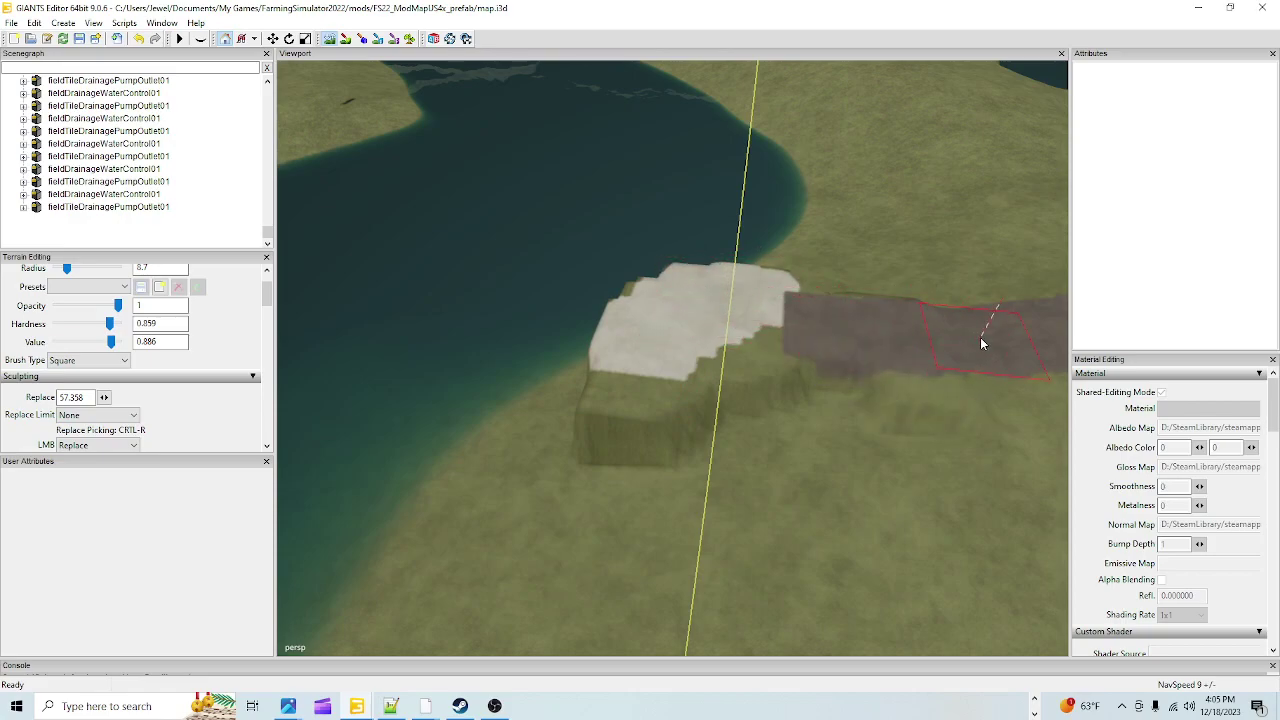
{"action": "mouse_move", "coordinate": [920, 400]}
{"action": "left_mouse_down"}
{"action": "mouse_move", "coordinate": [799, 401]}
{"action": "mouse_move", "coordinate": [808, 355]}
{"action": "left_mouse_up"}
{"action": "mouse_move", "coordinate": [848, 297]}
{"action": "left_mouse_down"}
{"action": "mouse_move", "coordinate": [947, 296]}
{"action": "mouse_move", "coordinate": [790, 290]}
{"action": "left_mouse_up"}
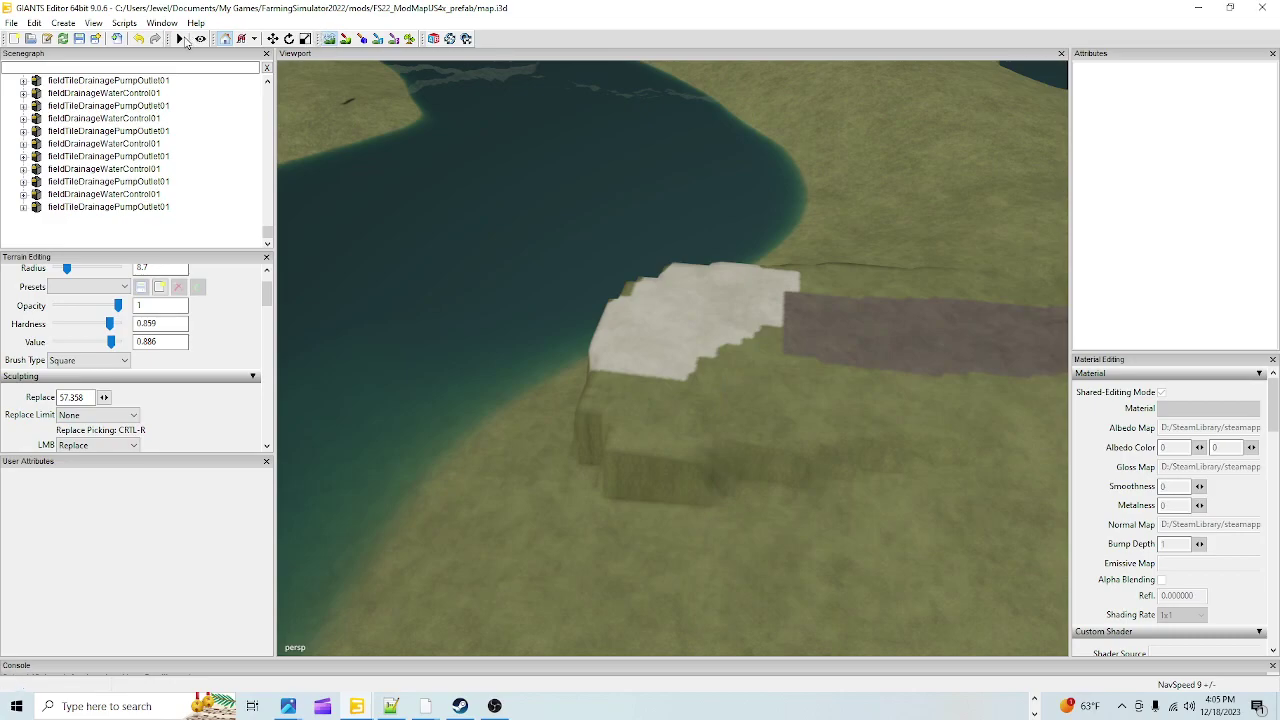
{"action": "left_click", "coordinate": [80, 39]}
- Pick a Replace height of 53.786 and try to sculpt the grassy rise beyond the road to that level
{"action": "right_click_drag", "start_coordinate": [770, 427], "coordinate": [1152, 65]}
{"action": "right_click_drag", "start_coordinate": [647, 352], "coordinate": [530, 407]}
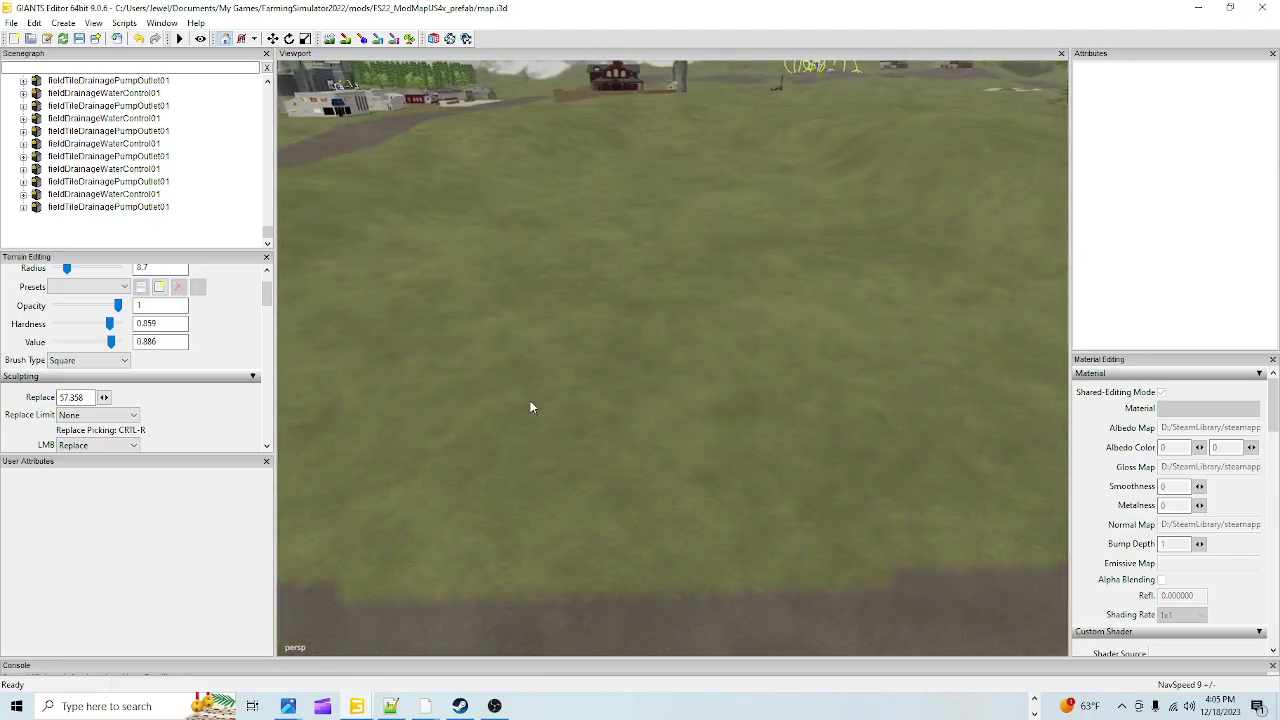
{"action": "right_click_drag", "start_coordinate": [559, 353], "coordinate": [585, 450]}
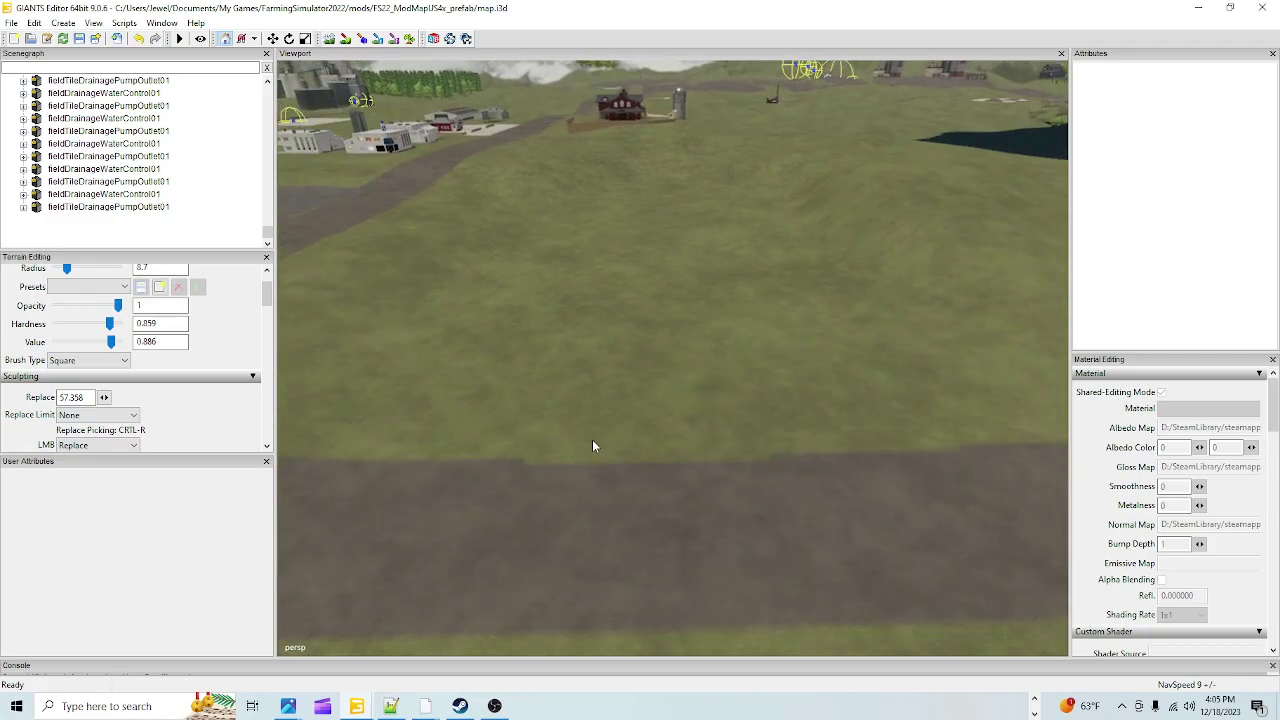
{"action": "left_click", "coordinate": [330, 38]}
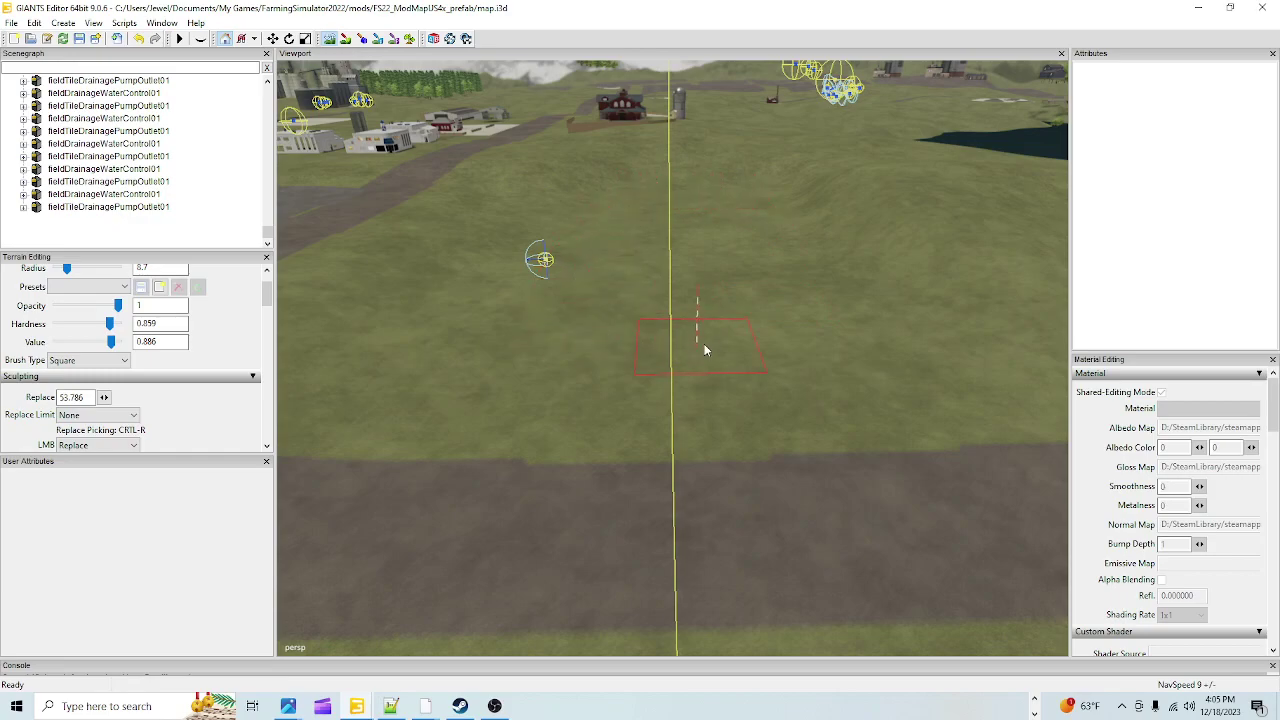
{"action": "left_click_drag", "start_coordinate": [872, 248], "coordinate": [805, 192]}
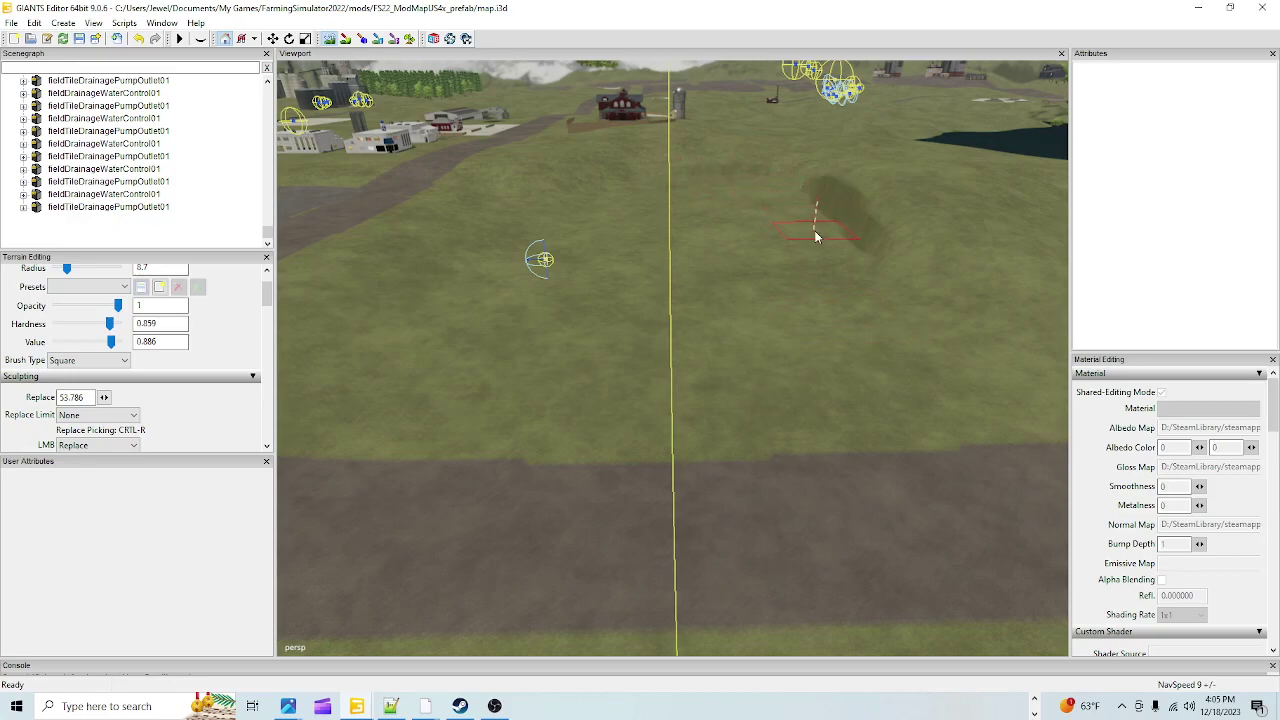
{"action": "mouse_move", "coordinate": [876, 258]}
{"action": "left_mouse_down"}
{"action": "mouse_move", "coordinate": [871, 229]}
{"action": "mouse_move", "coordinate": [811, 185]}
{"action": "left_mouse_up"}
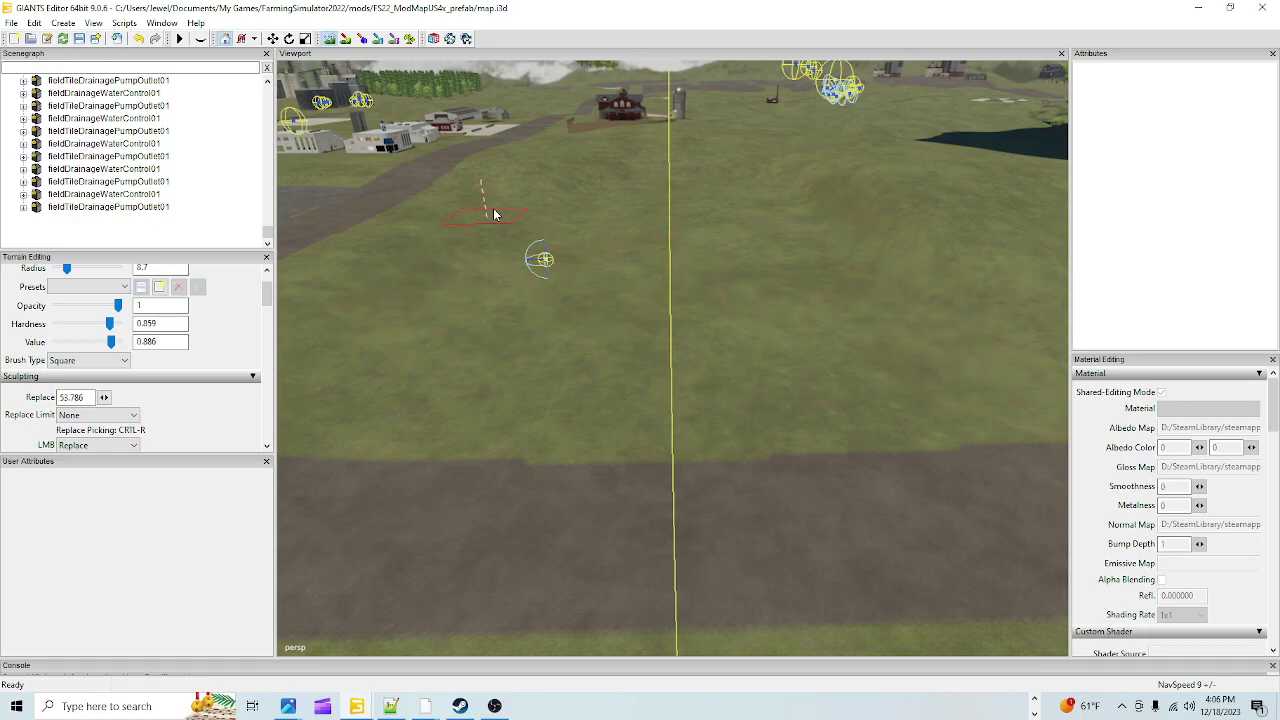
{"action": "left_click", "coordinate": [328, 40]}
- Survey the open grass beside the road and the surrounding building sites for a structure to use there
{"action": "scroll", "coordinate": [527, 421], "scroll_direction": "up", "scroll_amount": 5}
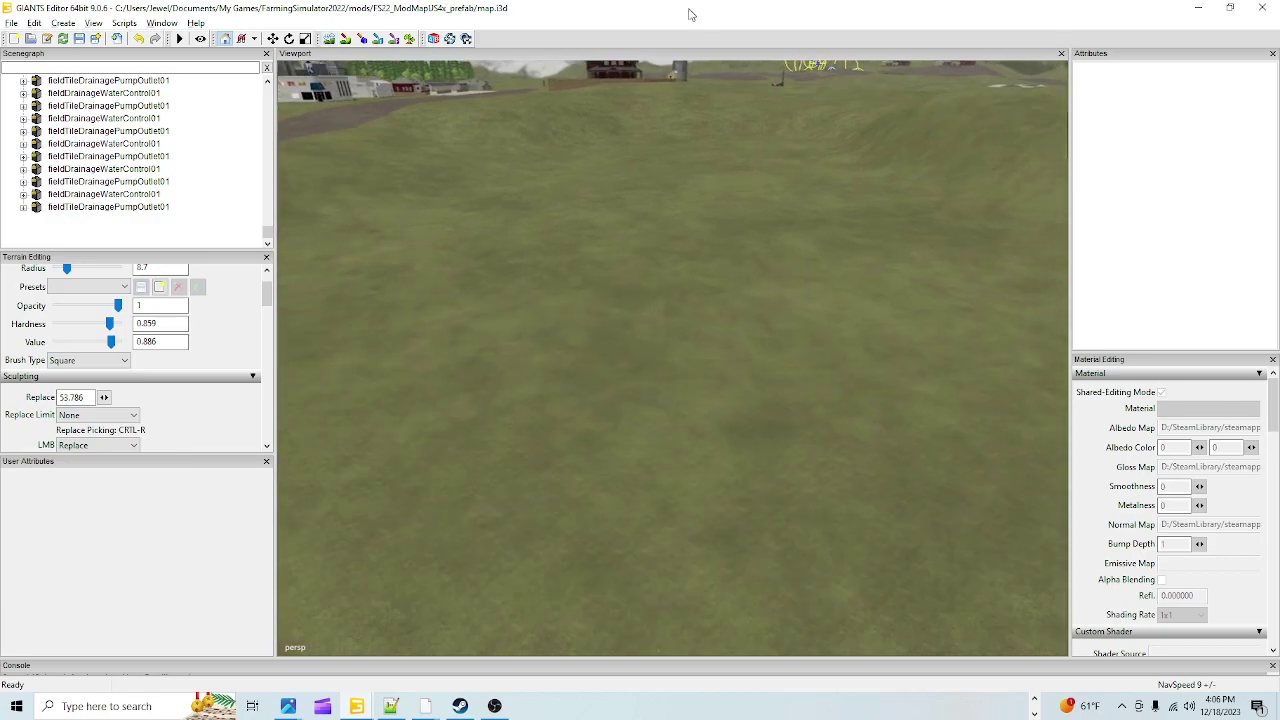
{"action": "scroll", "coordinate": [500, 360], "scroll_direction": "down", "scroll_amount": 5}
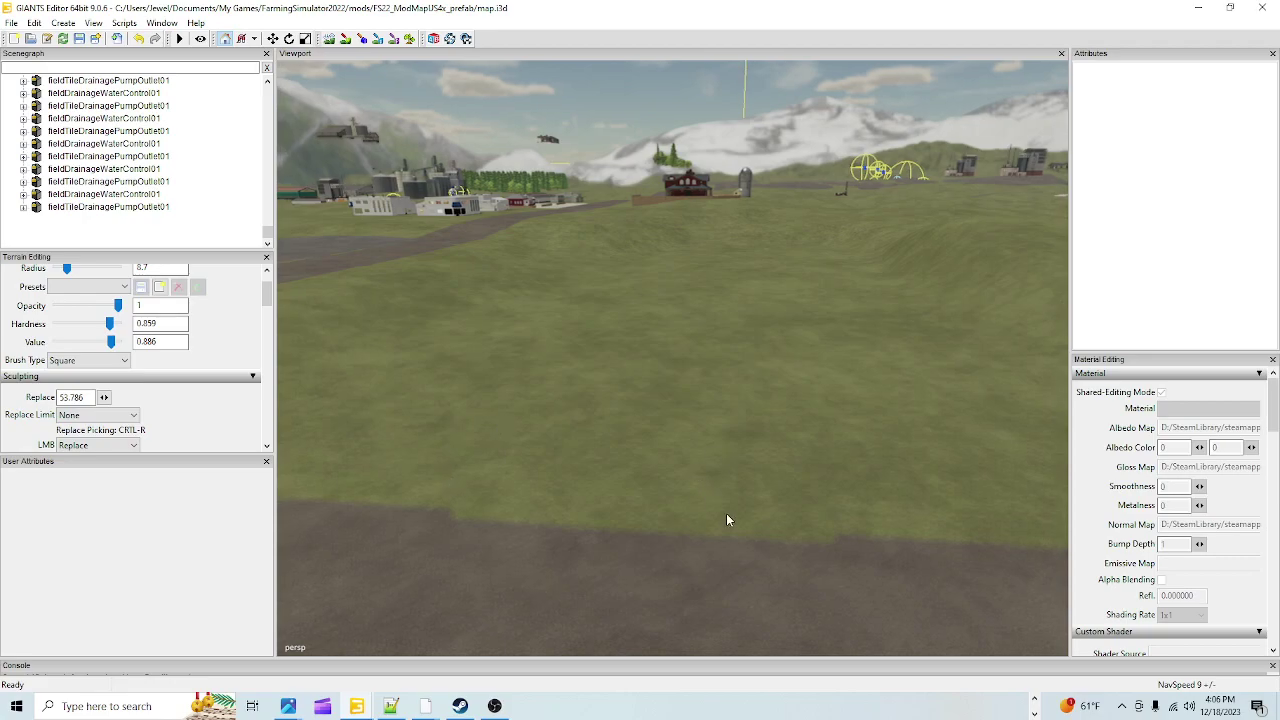
{"action": "left_click_drag", "start_coordinate": [728, 514], "coordinate": [820, 277], "text": "alt"}
{"action": "scroll", "coordinate": [669, 546], "scroll_direction": "down", "scroll_amount": 3}
{"action": "left_click_drag", "start_coordinate": [669, 546], "coordinate": [753, 505], "text": "alt"}
{"action": "left_click_drag", "start_coordinate": [571, 567], "coordinate": [642, 451], "text": "alt"}
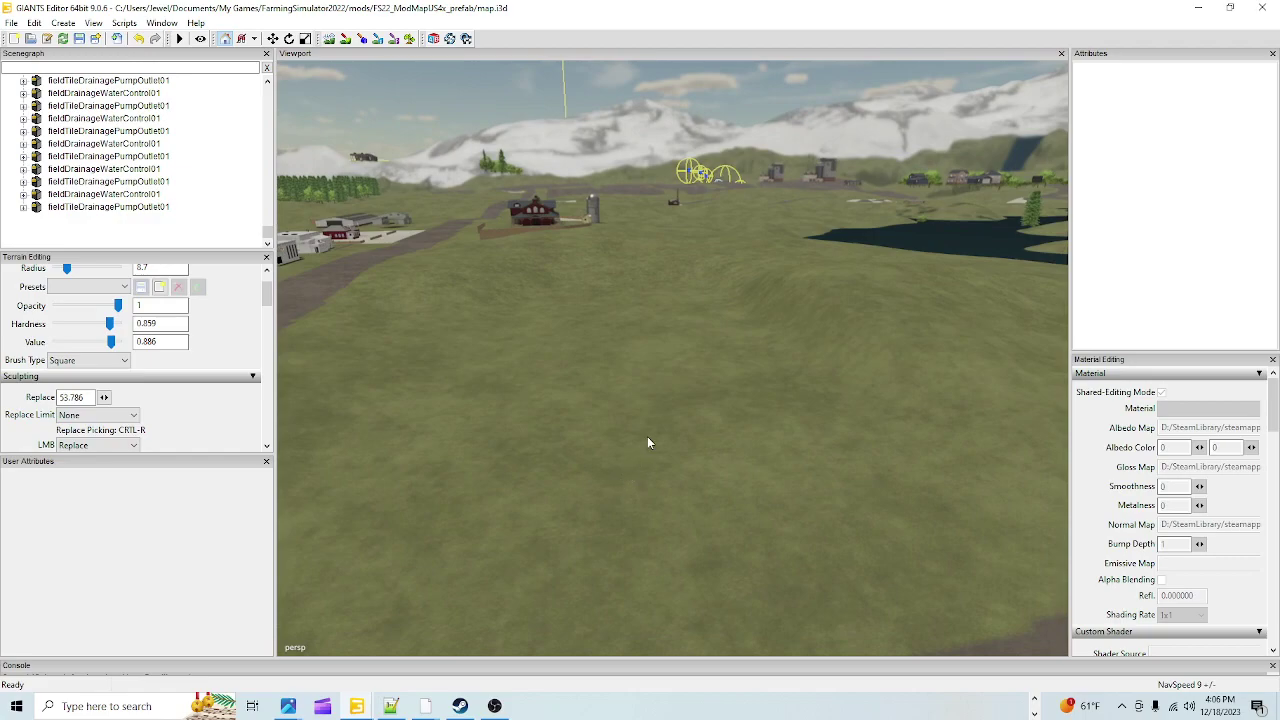
{"action": "left_click_drag", "start_coordinate": [728, 462], "coordinate": [539, 407], "text": "alt"}
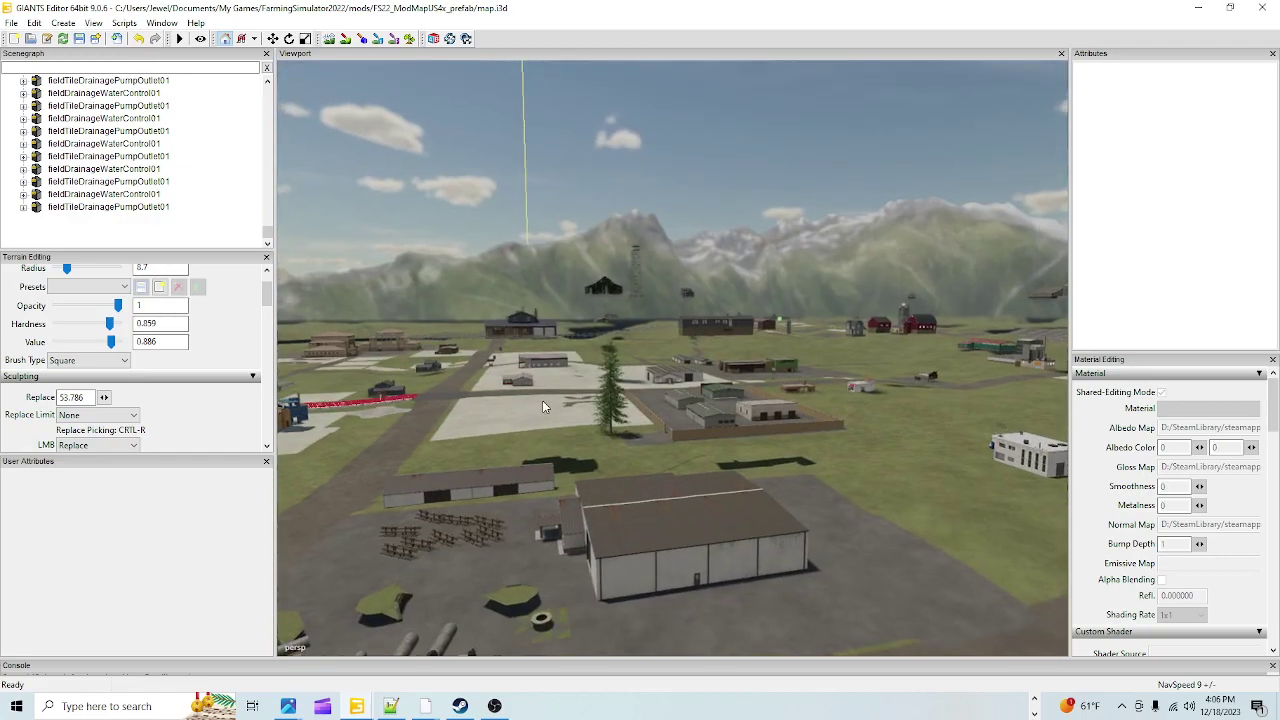
{"action": "left_click_drag", "start_coordinate": [605, 500], "coordinate": [580, 470], "text": "alt"}
{"action": "scroll", "coordinate": [578, 462], "scroll_direction": "up", "scroll_amount": 4}
{"action": "right_click", "coordinate": [876, 230]}
{"action": "left_click_drag", "start_coordinate": [877, 234], "coordinate": [810, 411], "text": "alt"}
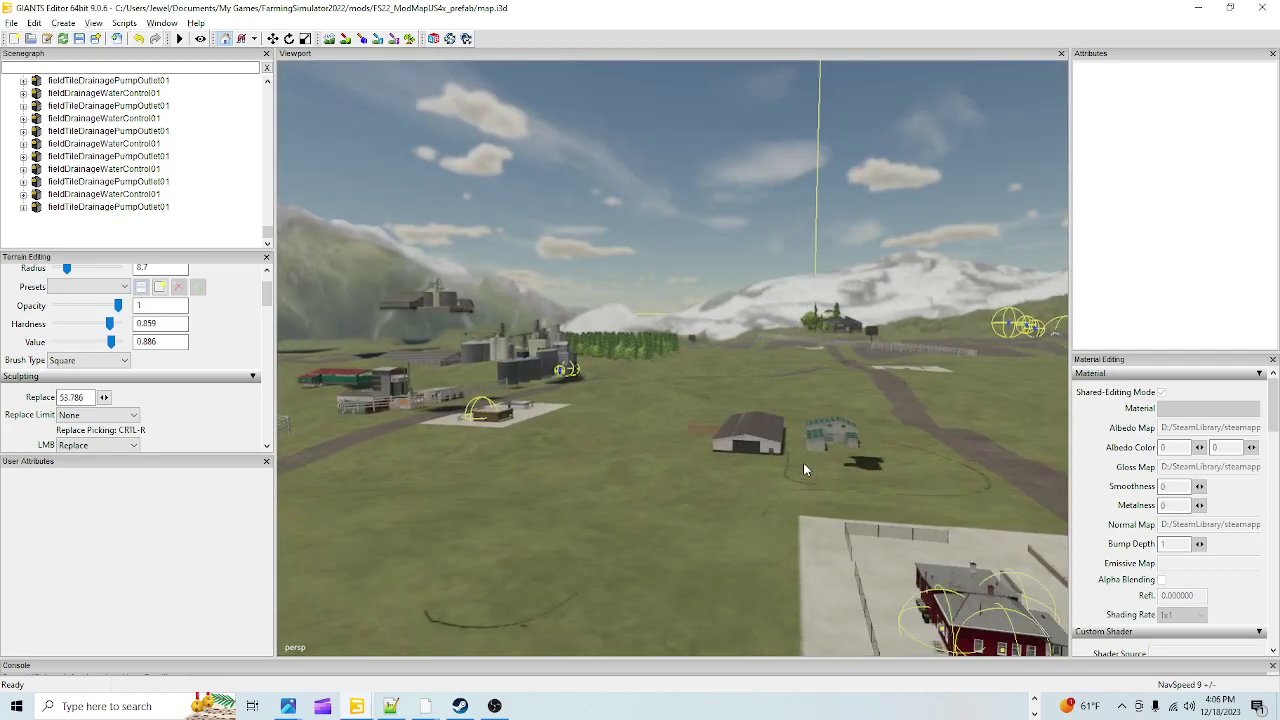
{"action": "right_click_drag", "start_coordinate": [803, 466], "coordinate": [890, 370], "text": "alt"}
{"action": "right_click_drag", "start_coordinate": [551, 562], "coordinate": [709, 388], "text": "alt"}
{"action": "mouse_move", "coordinate": [628, 428]}
{"action": "left_mouse_down", "text": "alt"}
{"action": "mouse_move", "coordinate": [734, 268]}
{"action": "mouse_move", "coordinate": [661, 395]}
{"action": "mouse_move", "coordinate": [614, 418]}
{"action": "left_mouse_up", "text": "alt"}
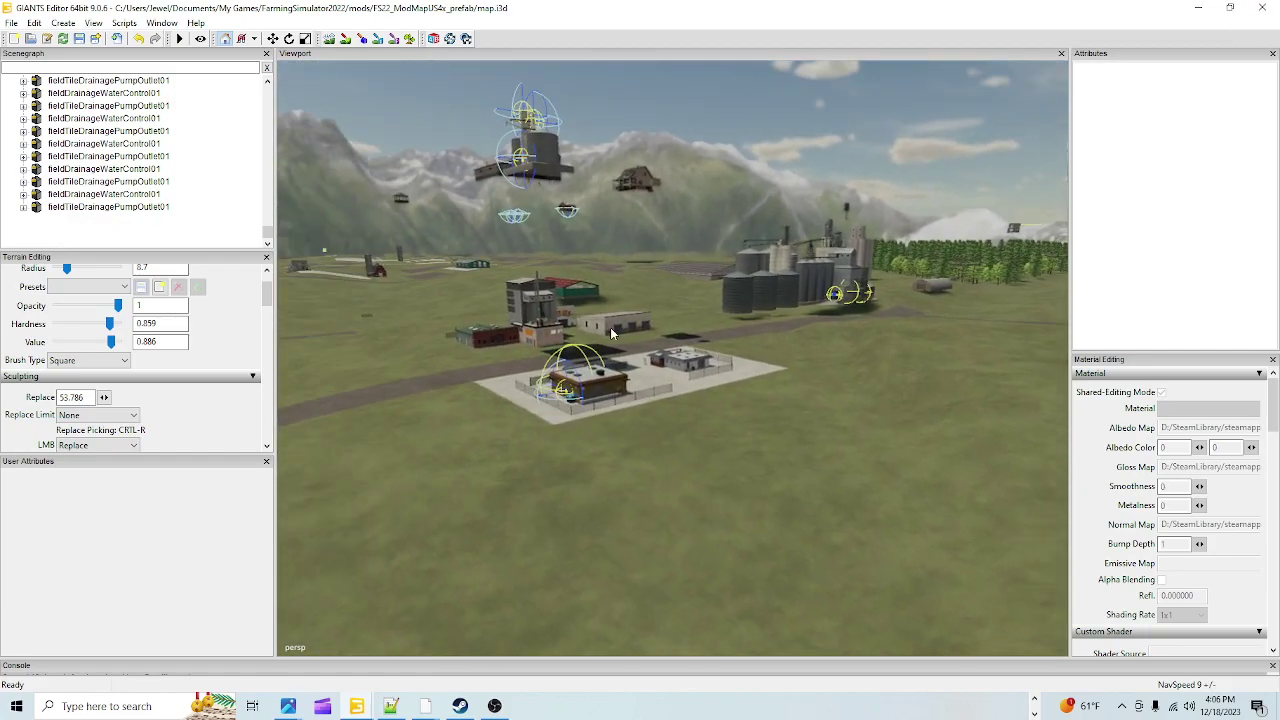
- Inspect the small storage building near the fenced lot, and survey the paved grounds with garages farther along the roads
{"action": "left_click", "coordinate": [612, 333]}
{"action": "scroll", "coordinate": [673, 463], "scroll_direction": "up", "scroll_amount": 5}
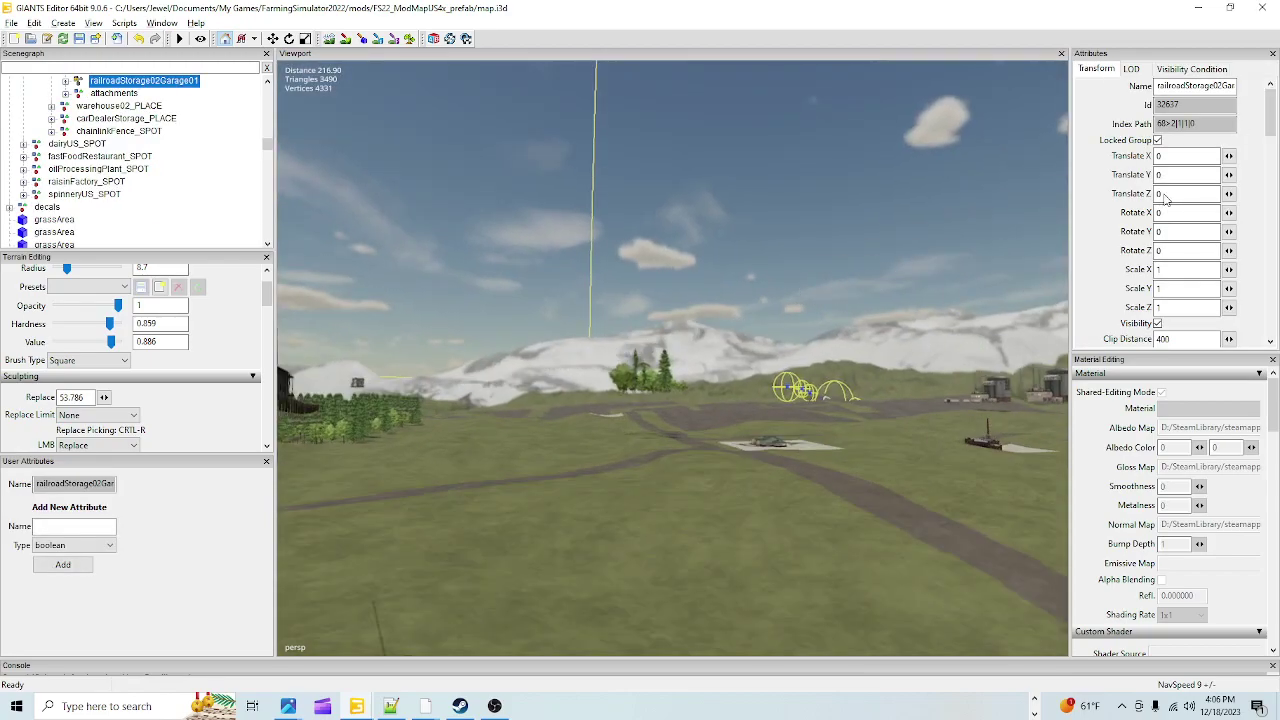
{"action": "right_click_drag", "start_coordinate": [1218, 147], "coordinate": [1251, 45], "text": "alt"}
{"action": "left_click_drag", "start_coordinate": [900, 260], "coordinate": [1024, 291], "text": "alt"}
{"action": "right_click_drag", "start_coordinate": [570, 488], "coordinate": [1255, 10], "text": "alt"}
{"action": "mouse_move", "coordinate": [401, 507]}
{"action": "right_mouse_down", "text": "alt"}
{"action": "mouse_move", "coordinate": [751, 237]}
{"action": "mouse_move", "coordinate": [1255, 10]}
{"action": "right_mouse_up", "text": "alt"}
{"action": "right_click_drag", "start_coordinate": [597, 543], "coordinate": [1200, 10], "text": "alt"}
{"action": "right_click_drag", "start_coordinate": [597, 520], "coordinate": [1200, 60], "text": "alt"}
{"action": "left_click_drag", "start_coordinate": [800, 300], "coordinate": [620, 252], "text": "alt"}
{"action": "right_click_drag", "start_coordinate": [620, 420], "coordinate": [1245, 71], "text": "alt"}
{"action": "left_click_drag", "start_coordinate": [650, 250], "coordinate": [644, 379], "text": "alt"}
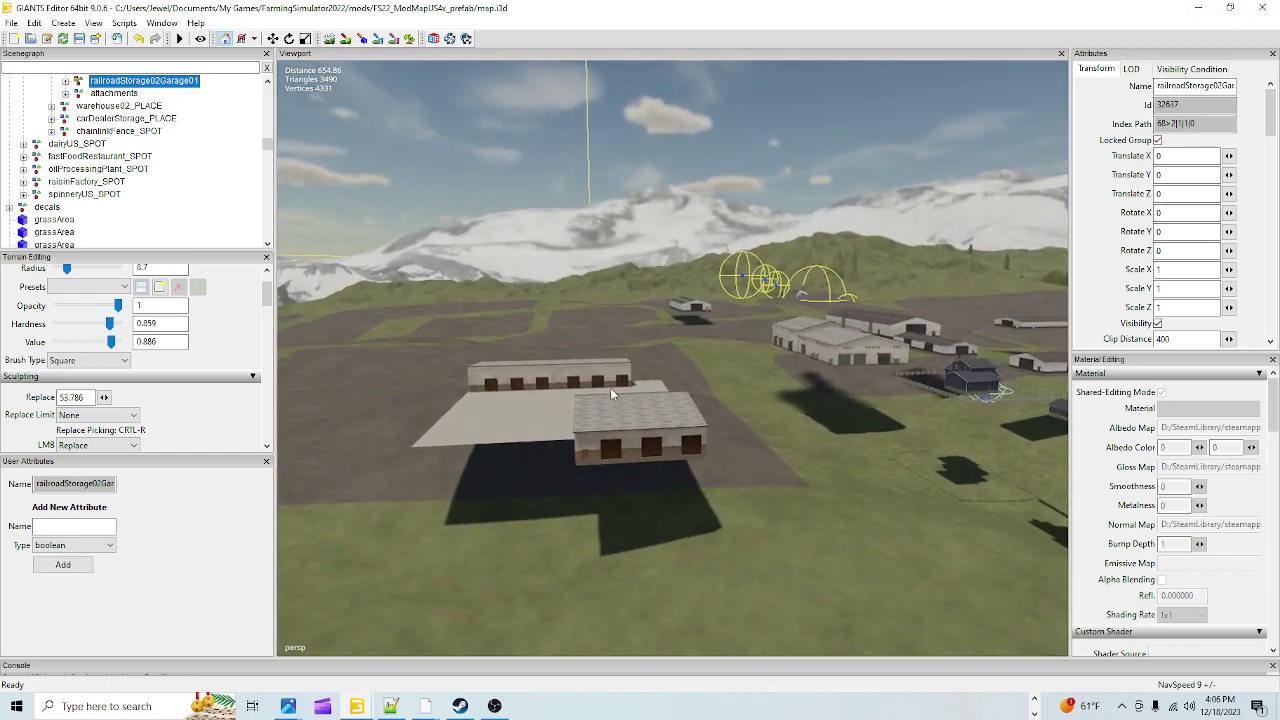
- Relocate the nearer railroadStorage02Garage01 from the pale concrete lot to the grass beside the lakeside road, at about X -966.844, Y -34.214, Z -369.964
{"action": "left_click", "coordinate": [661, 408]}
{"action": "right_click_drag", "start_coordinate": [661, 408], "coordinate": [1000, 150], "text": "alt"}
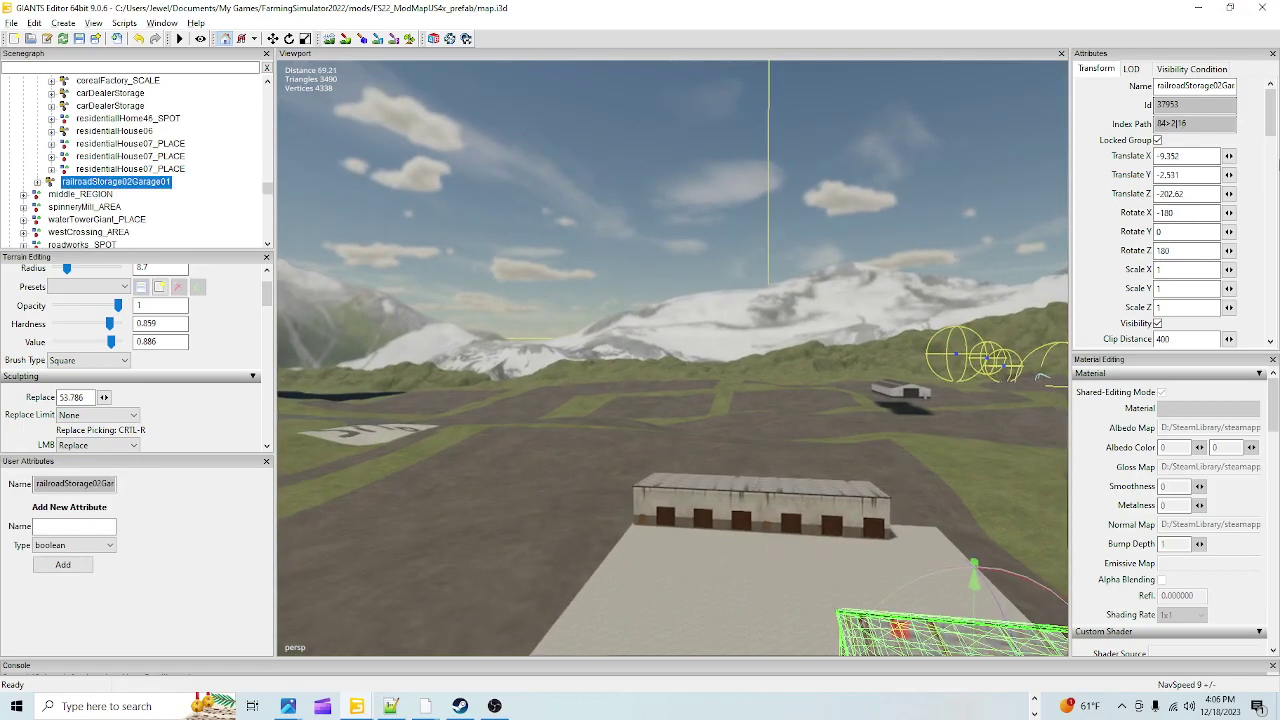
{"action": "key", "text": "f"}
{"action": "left_click_drag", "start_coordinate": [843, 469], "coordinate": [525, 318], "text": "alt"}
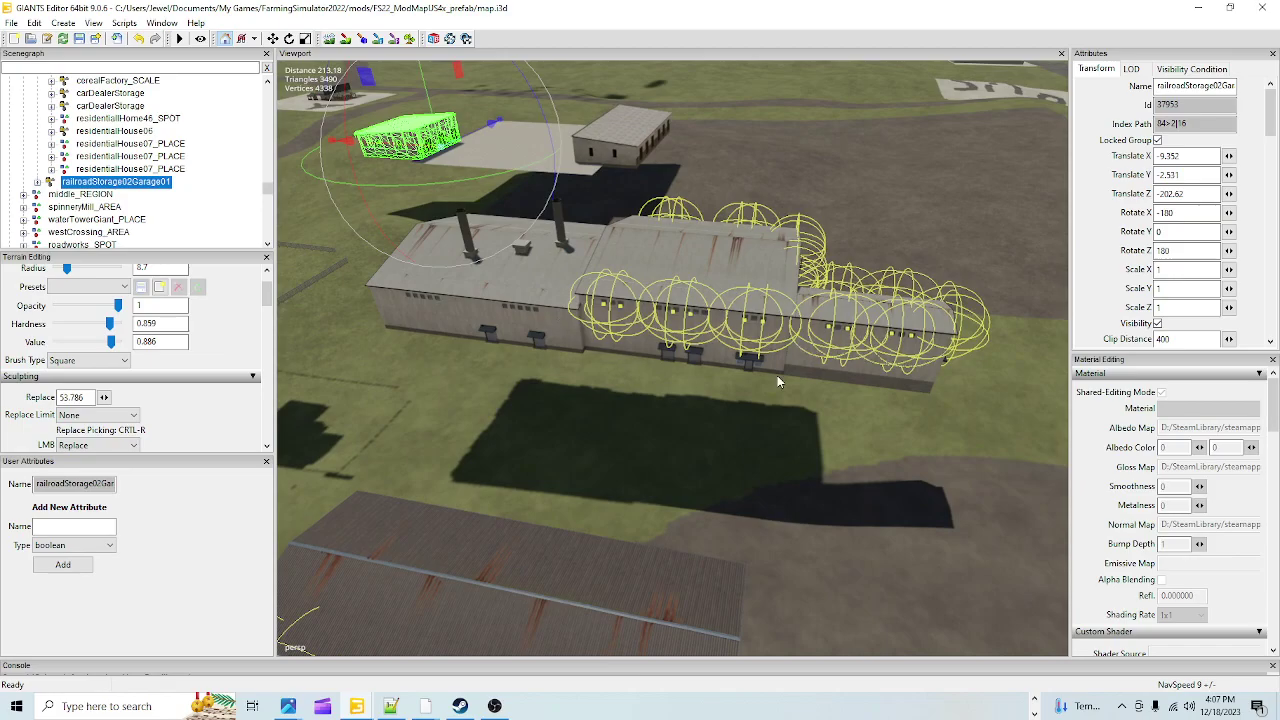
{"action": "scroll", "coordinate": [775, 380], "scroll_direction": "up", "scroll_amount": 5}
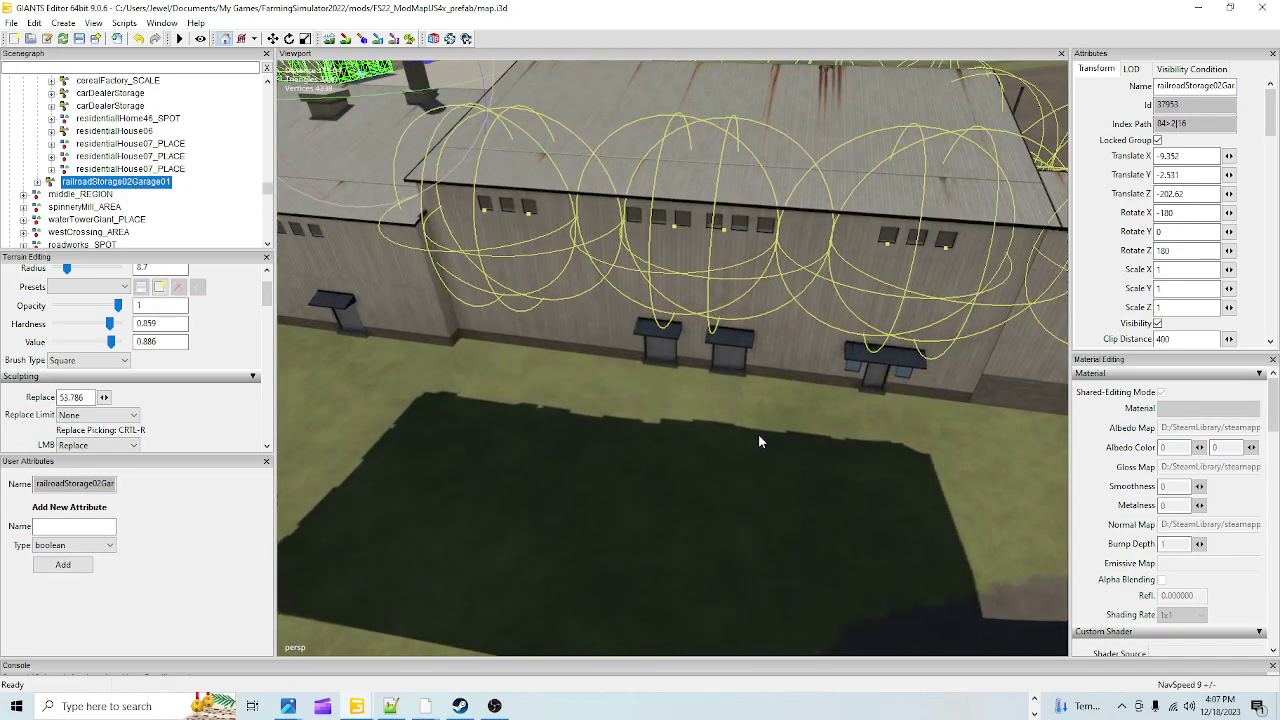
{"action": "scroll", "coordinate": [762, 442], "scroll_direction": "down", "scroll_amount": 5}
{"action": "left_click_drag", "start_coordinate": [485, 426], "coordinate": [323, 383], "text": "alt"}
{"action": "left_click_drag", "start_coordinate": [599, 481], "coordinate": [913, 461], "text": "alt"}
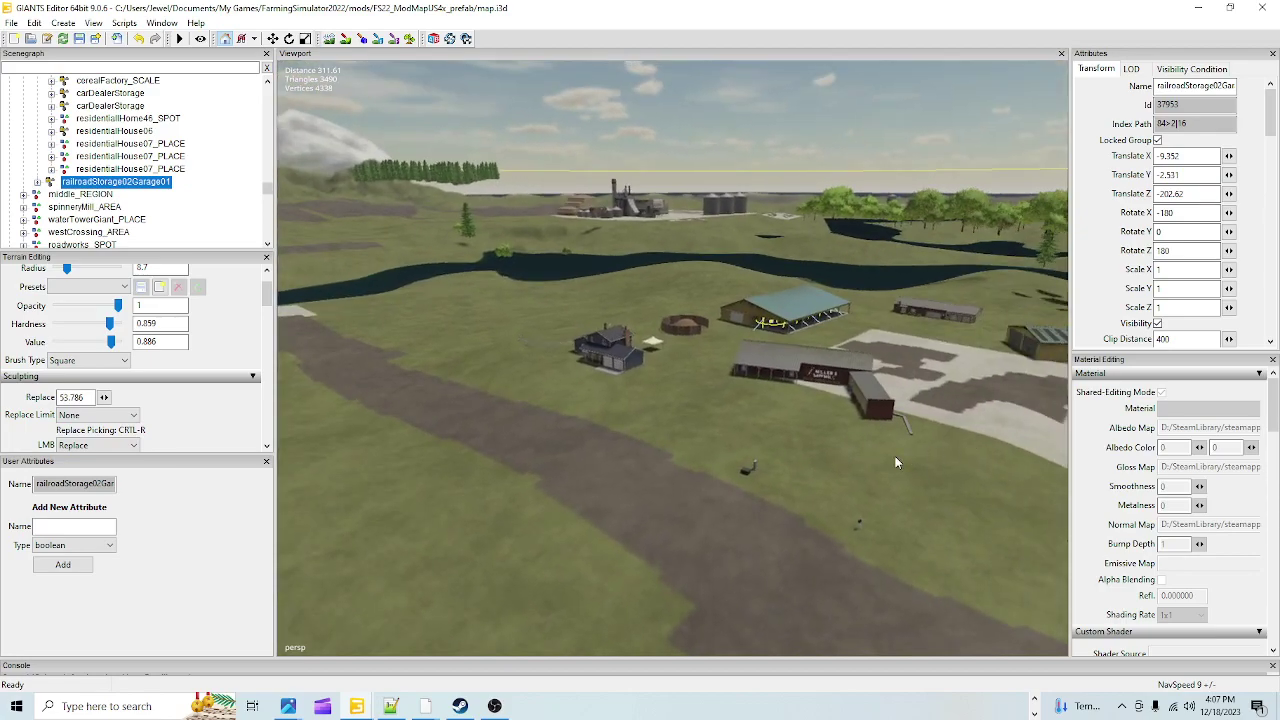
{"action": "left_click_drag", "start_coordinate": [661, 478], "coordinate": [576, 354], "text": "alt"}
{"action": "scroll", "coordinate": [691, 279], "scroll_direction": "up", "scroll_amount": 4}
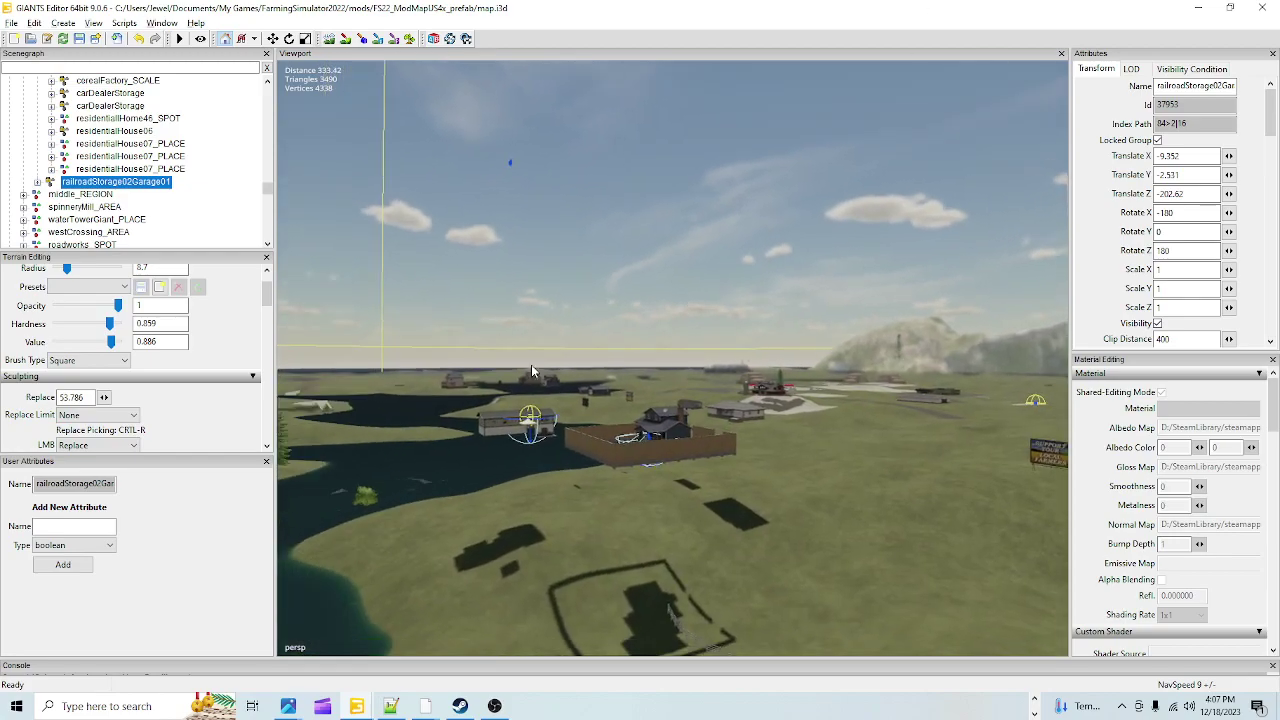
{"action": "middle_click_drag", "start_coordinate": [425, 577], "coordinate": [633, 480]}
{"action": "right_click_drag", "start_coordinate": [633, 480], "coordinate": [771, 283], "text": "alt"}
{"action": "right_click_drag", "start_coordinate": [550, 520], "coordinate": [790, 250], "text": "alt"}
{"action": "mouse_move", "coordinate": [548, 558]}
{"action": "right_mouse_down", "text": "alt"}
{"action": "mouse_move", "coordinate": [1080, 116]}
{"action": "mouse_move", "coordinate": [476, 629]}
{"action": "mouse_move", "coordinate": [621, 466]}
{"action": "mouse_move", "coordinate": [492, 467]}
{"action": "mouse_move", "coordinate": [1165, 90]}
{"action": "mouse_move", "coordinate": [600, 420]}
{"action": "mouse_move", "coordinate": [854, 173]}
{"action": "mouse_move", "coordinate": [941, 204]}
{"action": "mouse_move", "coordinate": [642, 338]}
{"action": "right_mouse_up", "text": "alt"}
{"action": "key", "text": "ctrl+shift+c"}
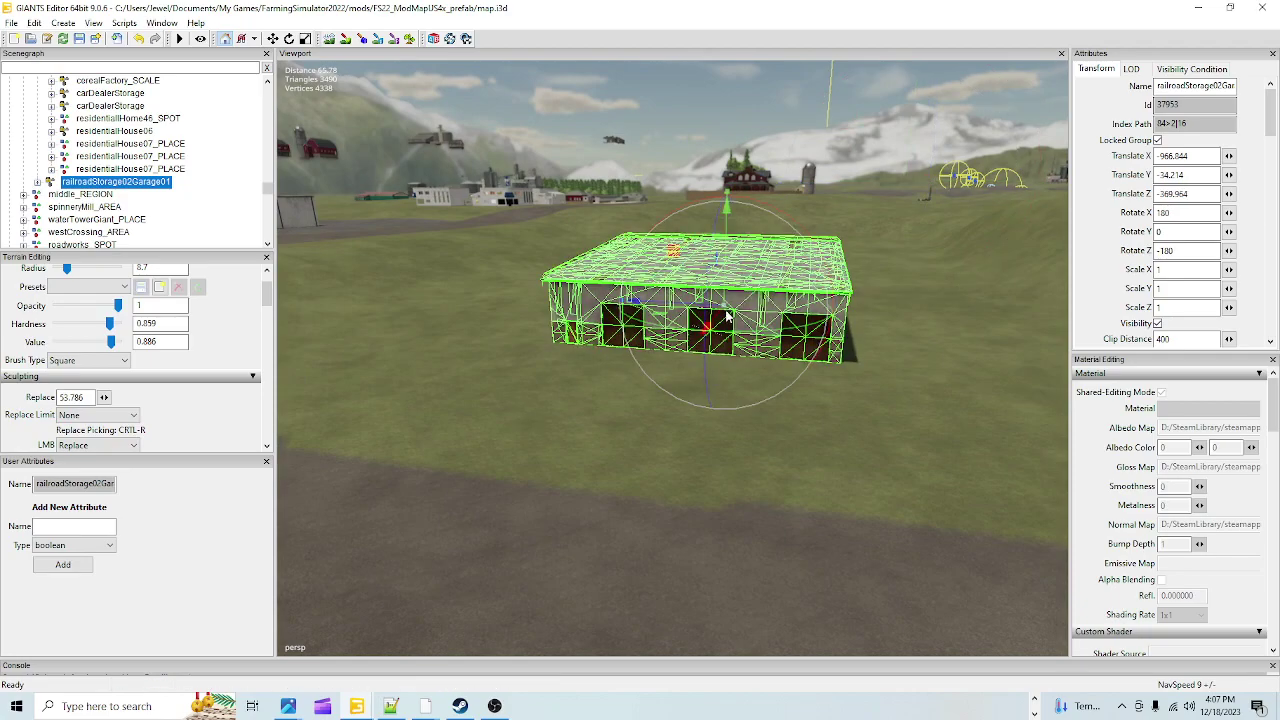
- Shift the garage to about X -964.455, Z -371.559, and rotate it to about -5.261 on Y so it faces the road
{"action": "left_click_drag", "start_coordinate": [724, 303], "coordinate": [890, 147]}
{"action": "mouse_move", "coordinate": [743, 493]}
{"action": "right_mouse_down"}
{"action": "mouse_move", "coordinate": [637, 610]}
{"action": "mouse_move", "coordinate": [934, 441]}
{"action": "mouse_move", "coordinate": [925, 283]}
{"action": "mouse_move", "coordinate": [543, 322]}
{"action": "mouse_move", "coordinate": [530, 389]}
{"action": "mouse_move", "coordinate": [671, 362]}
{"action": "mouse_move", "coordinate": [650, 400]}
{"action": "mouse_move", "coordinate": [852, 250]}
{"action": "mouse_move", "coordinate": [757, 478]}
{"action": "right_mouse_up"}
{"action": "left_click_drag", "start_coordinate": [757, 478], "coordinate": [560, 305]}
{"action": "right_click_drag", "start_coordinate": [560, 305], "coordinate": [878, 275]}
{"action": "right_click_drag", "start_coordinate": [703, 521], "coordinate": [395, 612]}
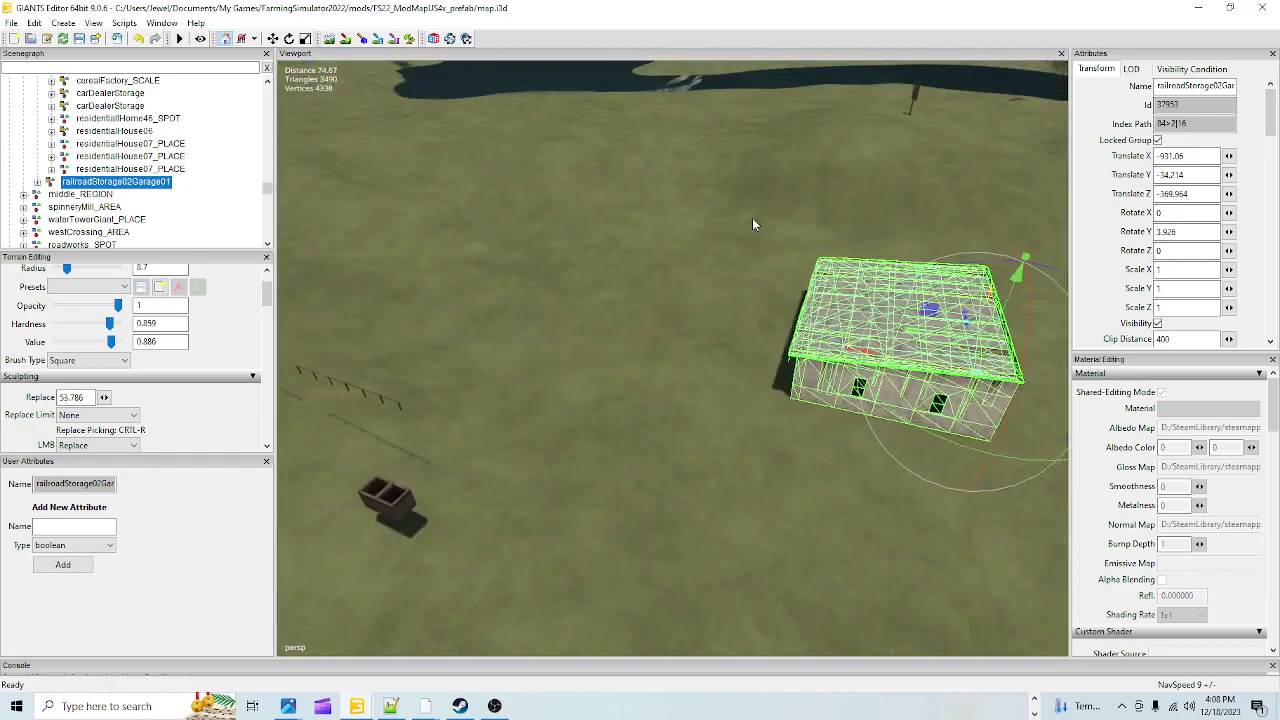
{"action": "right_click_drag", "start_coordinate": [337, 579], "coordinate": [724, 498]}
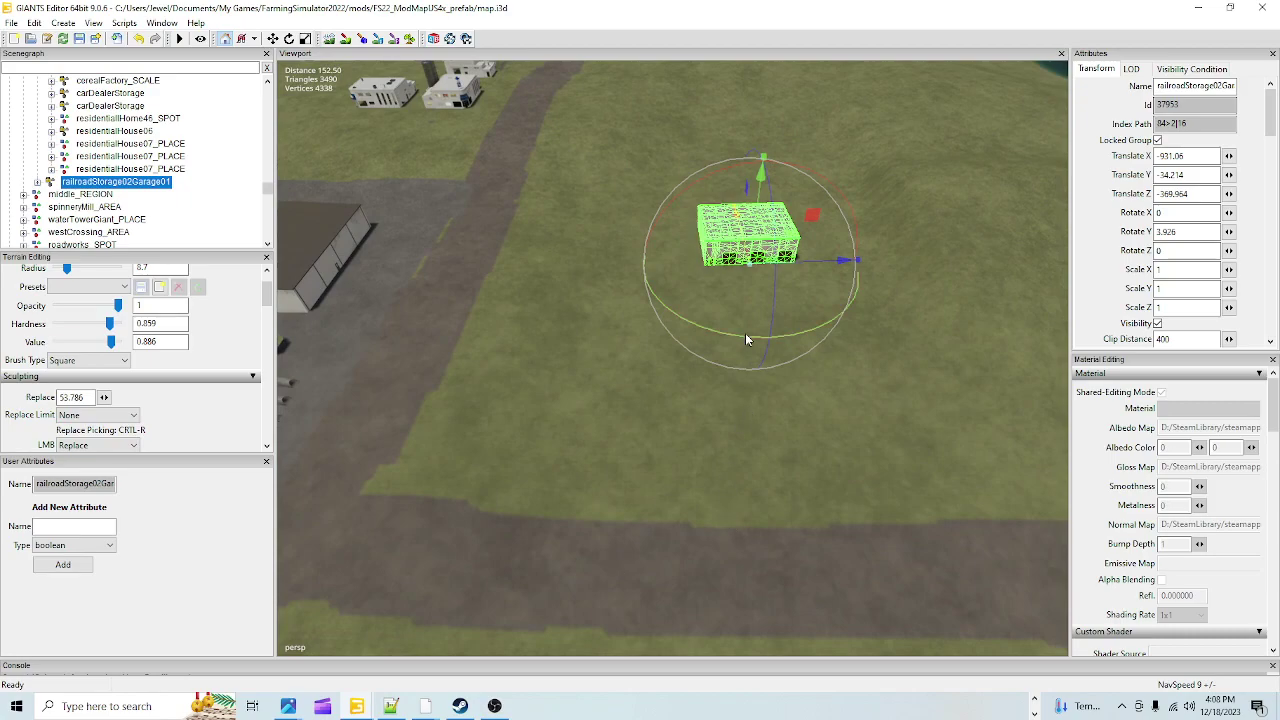
{"action": "left_click_drag", "start_coordinate": [745, 338], "coordinate": [740, 310]}
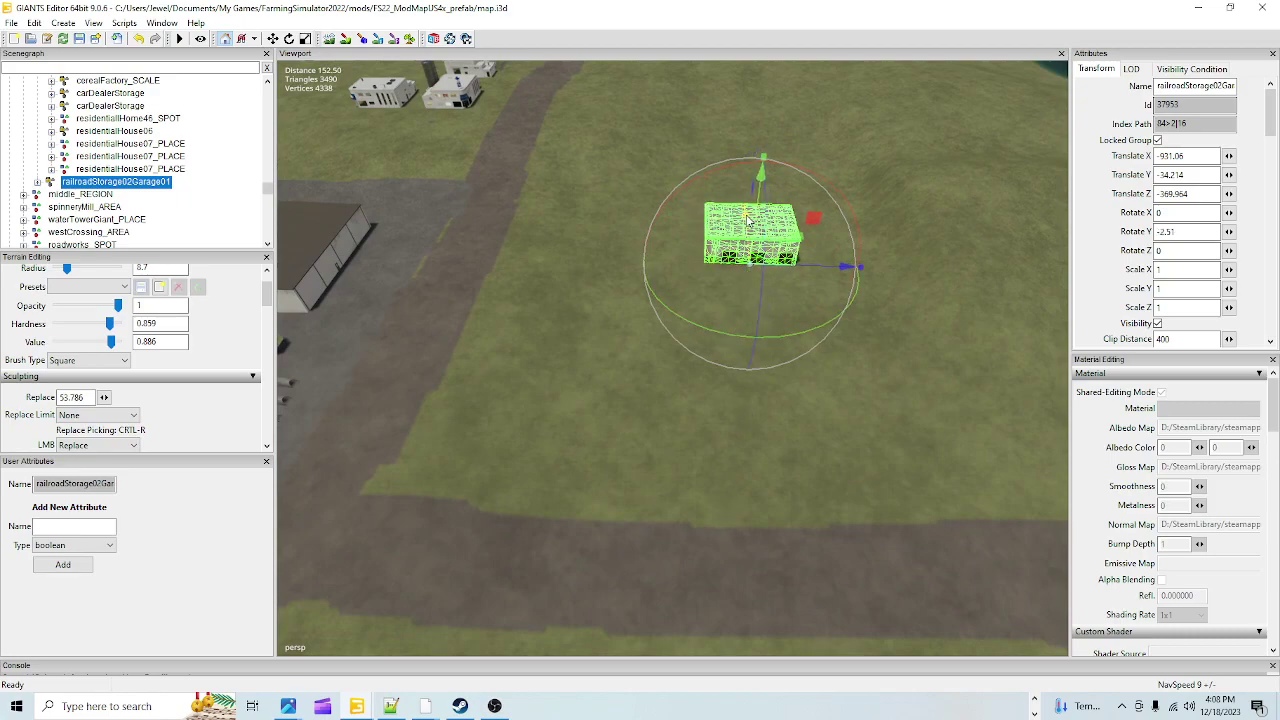
{"action": "left_click_drag", "start_coordinate": [745, 229], "coordinate": [727, 354]}
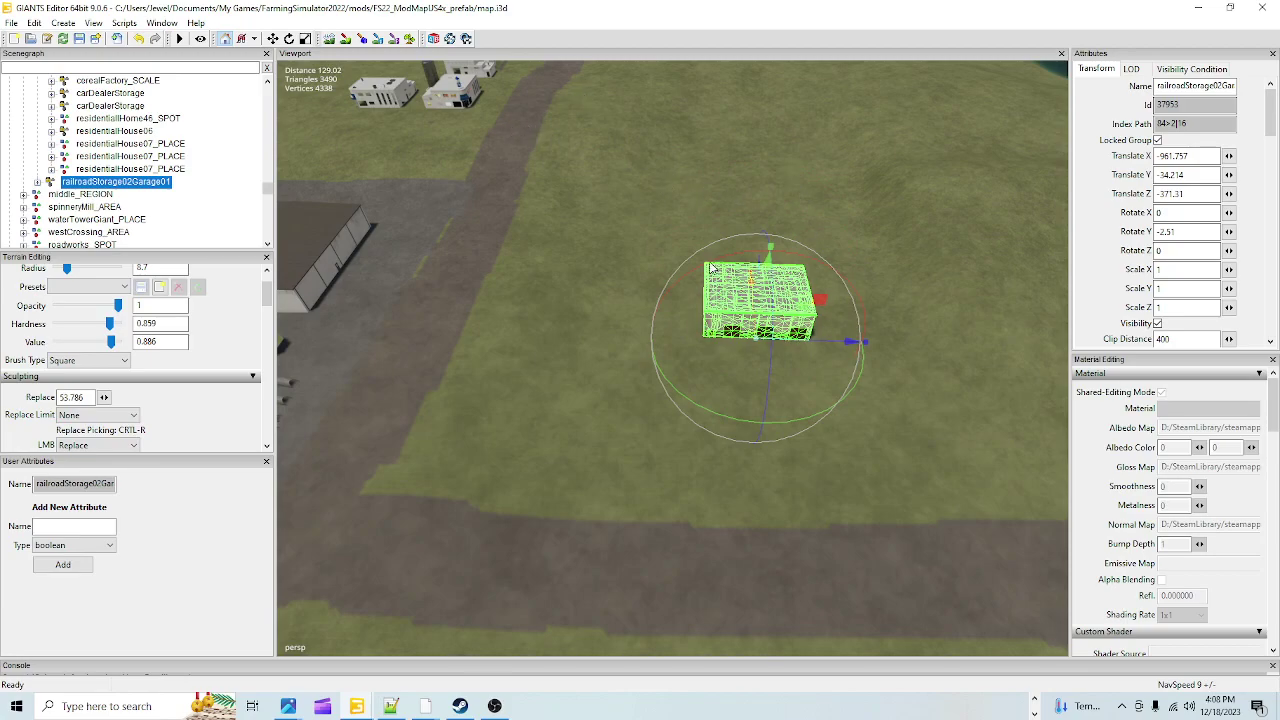
{"action": "left_click_drag", "start_coordinate": [746, 421], "coordinate": [773, 387]}
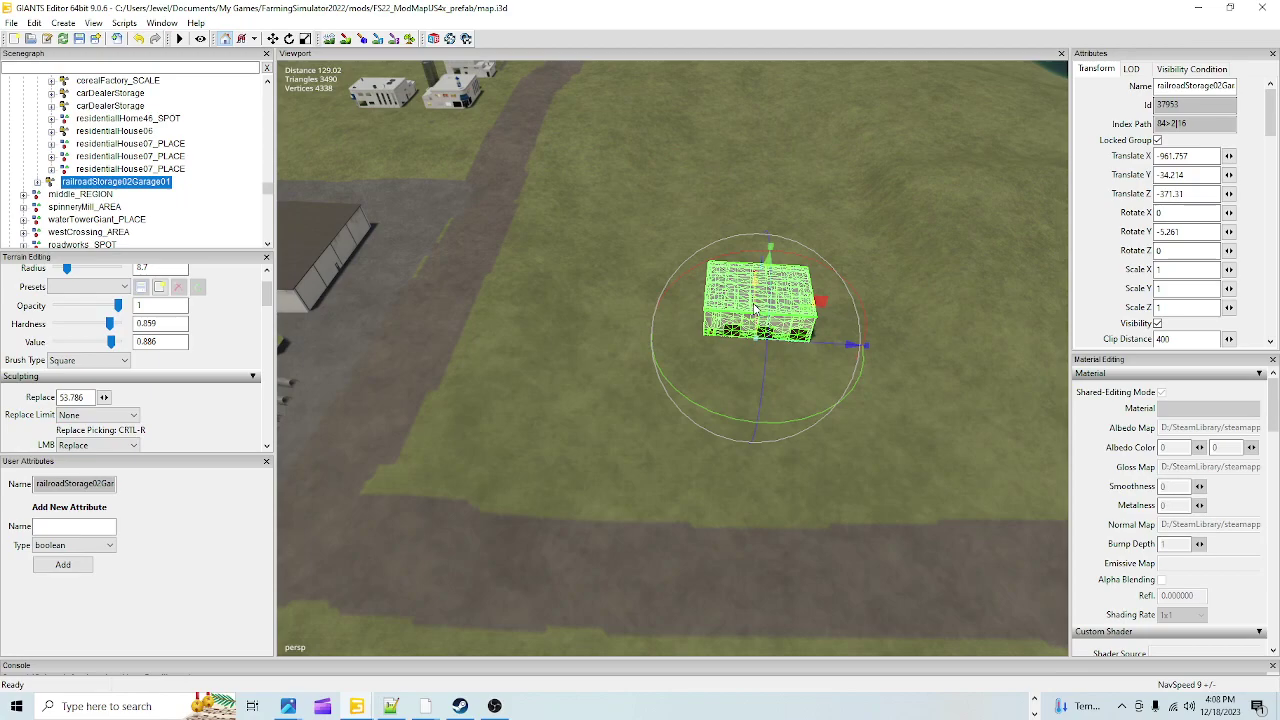
{"action": "left_click_drag", "start_coordinate": [756, 310], "coordinate": [750, 300]}
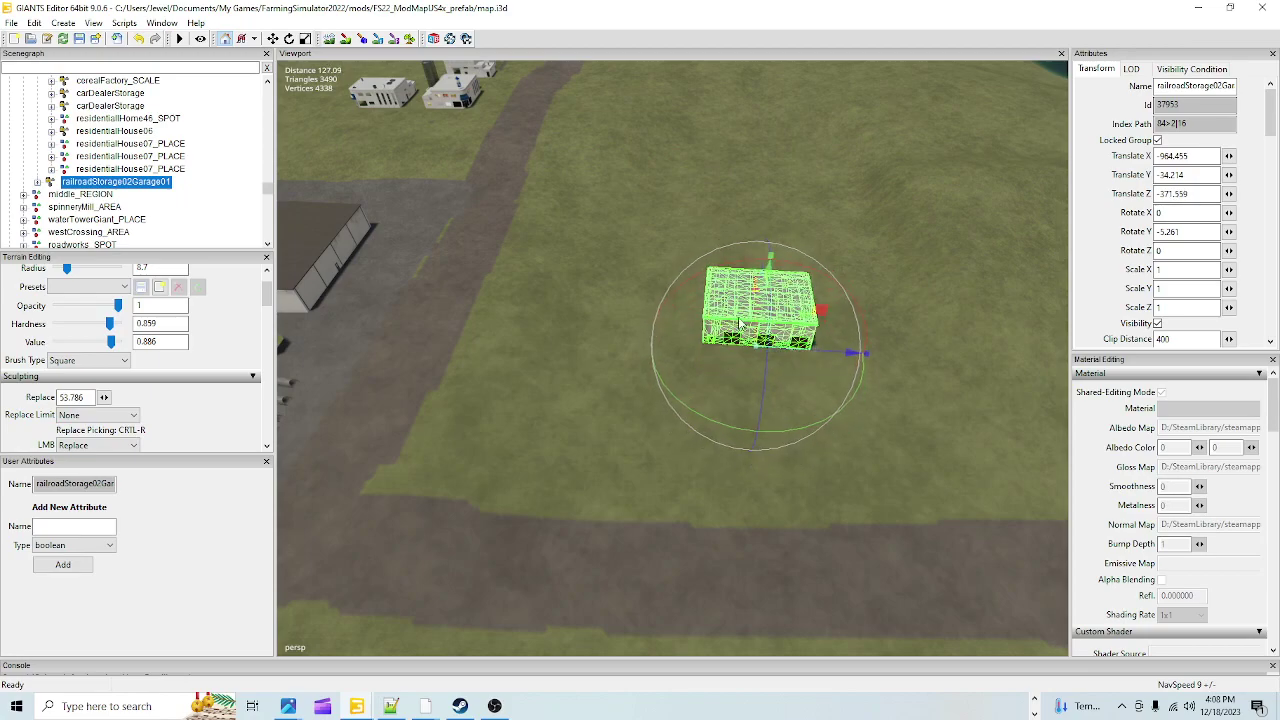
- Examine the garage's placement relative to the road, the neighbouring yard and the surrounding grass slopes
{"action": "right_click_drag", "start_coordinate": [750, 300], "coordinate": [783, 427]}
{"action": "scroll", "coordinate": [783, 427], "scroll_direction": "up", "scroll_amount": 5}
{"action": "right_click_drag", "start_coordinate": [777, 366], "coordinate": [807, 244]}
{"action": "scroll", "coordinate": [648, 483], "scroll_direction": "down", "scroll_amount": 3}
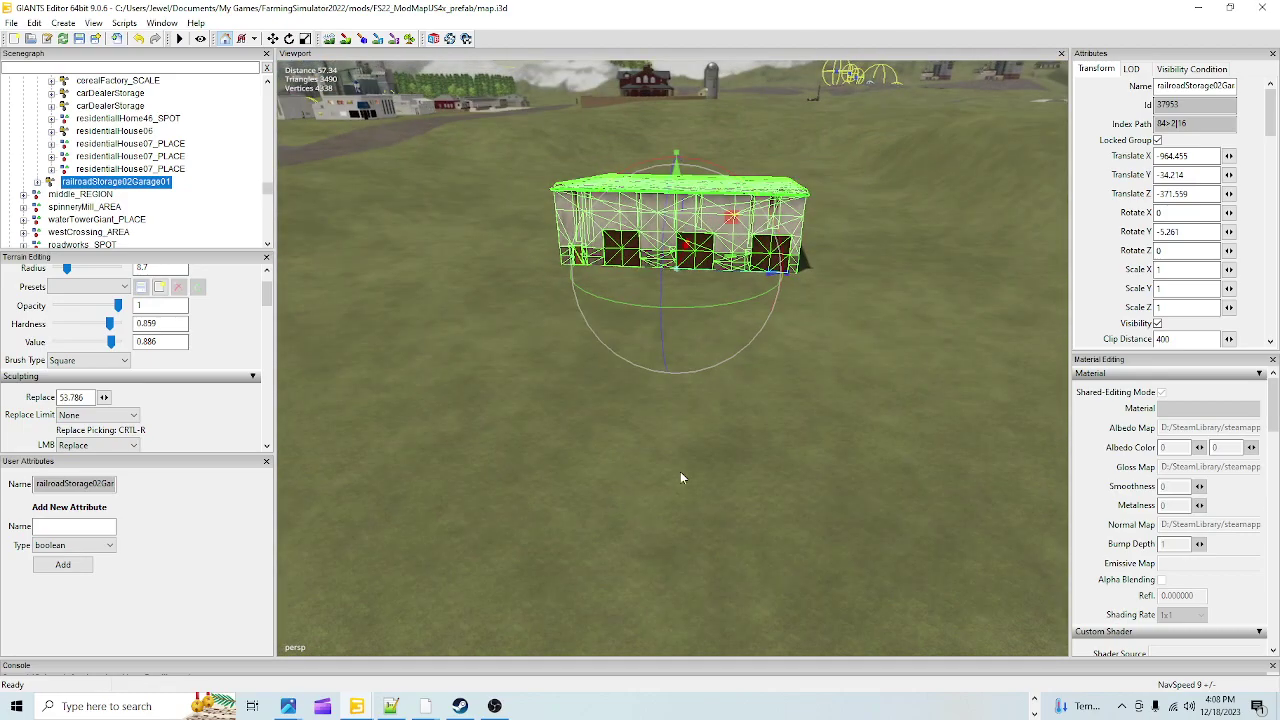
{"action": "right_click_drag", "start_coordinate": [812, 381], "coordinate": [601, 477]}
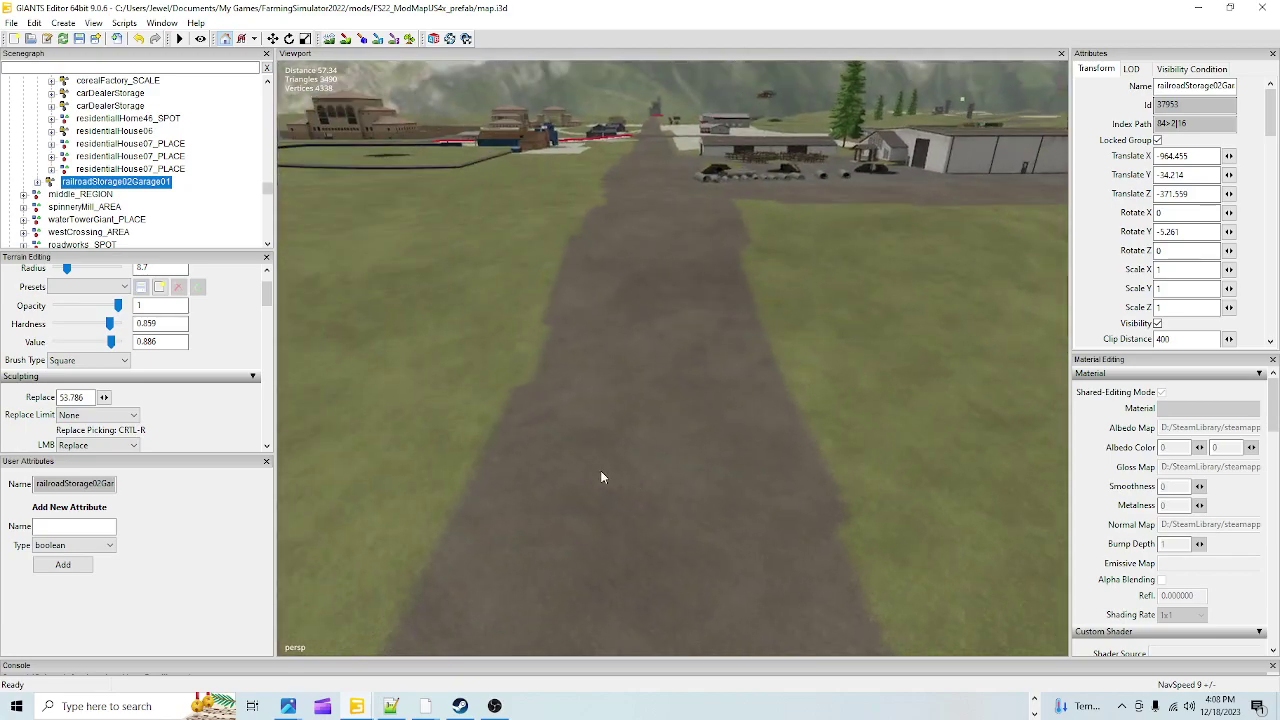
{"action": "right_click_drag", "start_coordinate": [837, 184], "coordinate": [948, 240]}
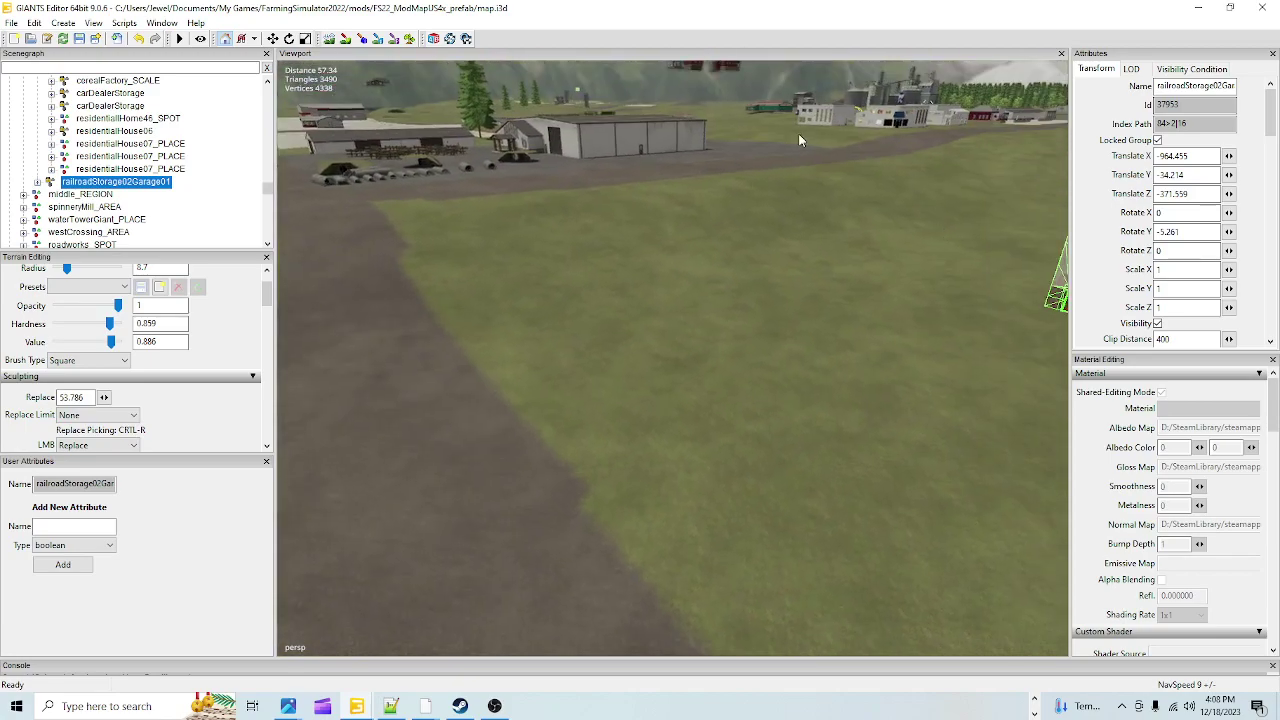
{"action": "right_click_drag", "start_coordinate": [830, 313], "coordinate": [654, 315]}
{"action": "key", "text": "f"}
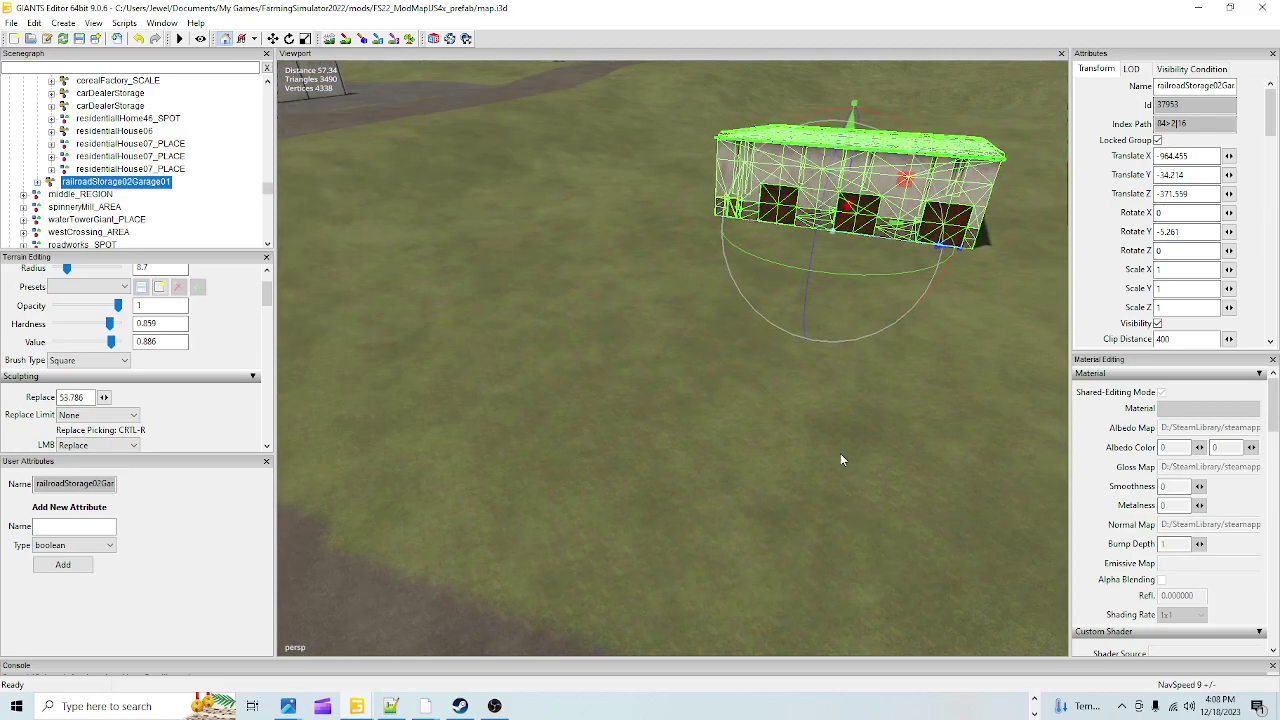
{"action": "right_click_drag", "start_coordinate": [731, 463], "coordinate": [728, 307]}
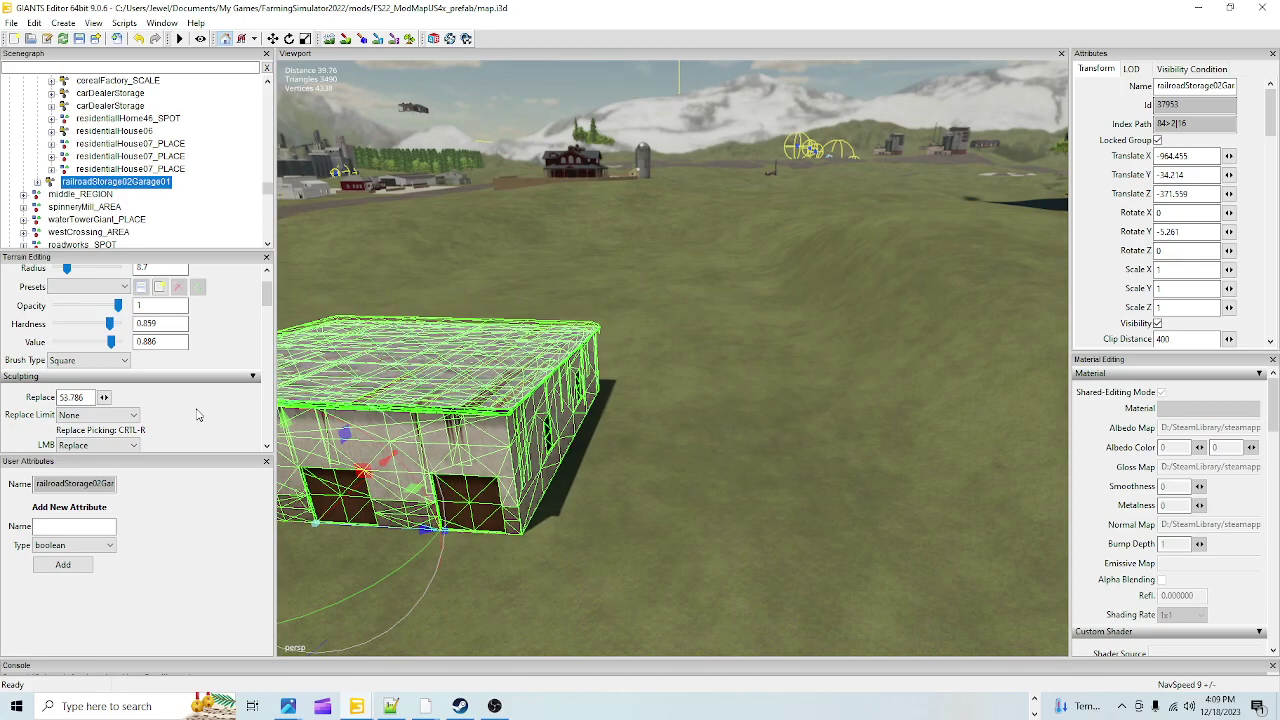
{"action": "scroll", "coordinate": [705, 530], "scroll_direction": "up", "scroll_amount": 3}
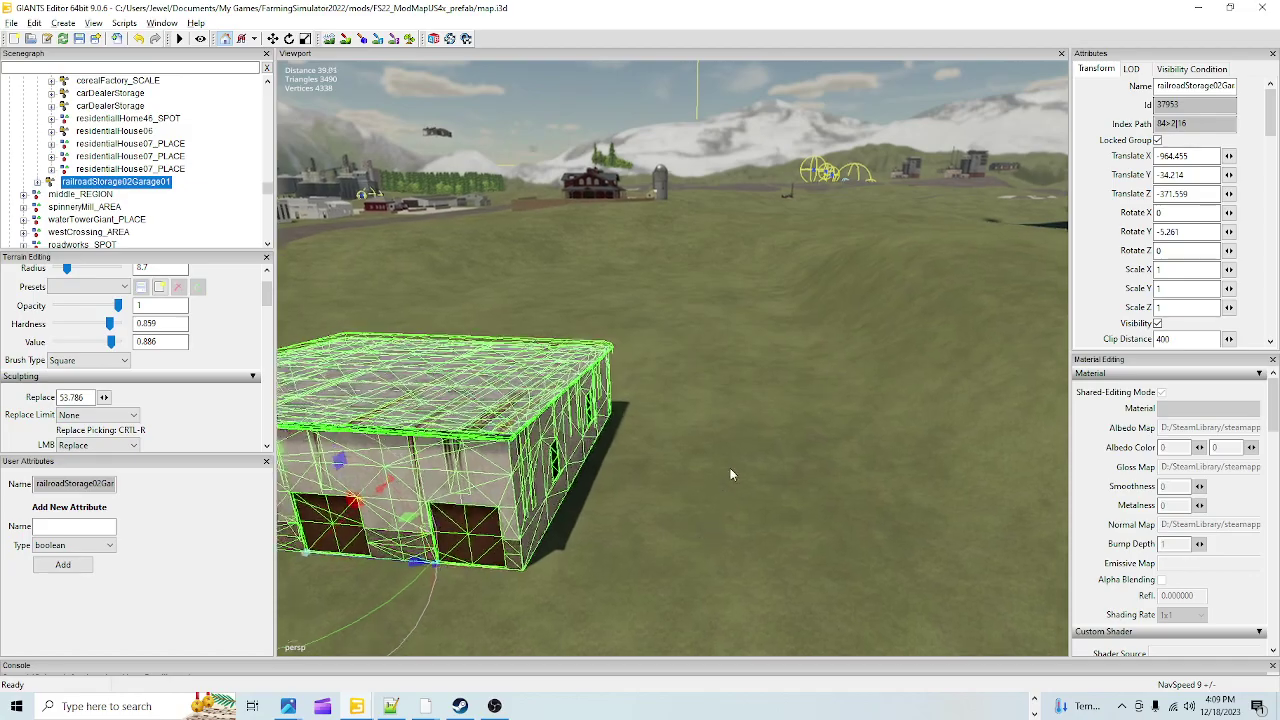
{"action": "right_click_drag", "start_coordinate": [699, 455], "coordinate": [613, 446], "text": "alt"}
{"action": "right_click_drag", "start_coordinate": [568, 358], "coordinate": [737, 503], "text": "alt"}
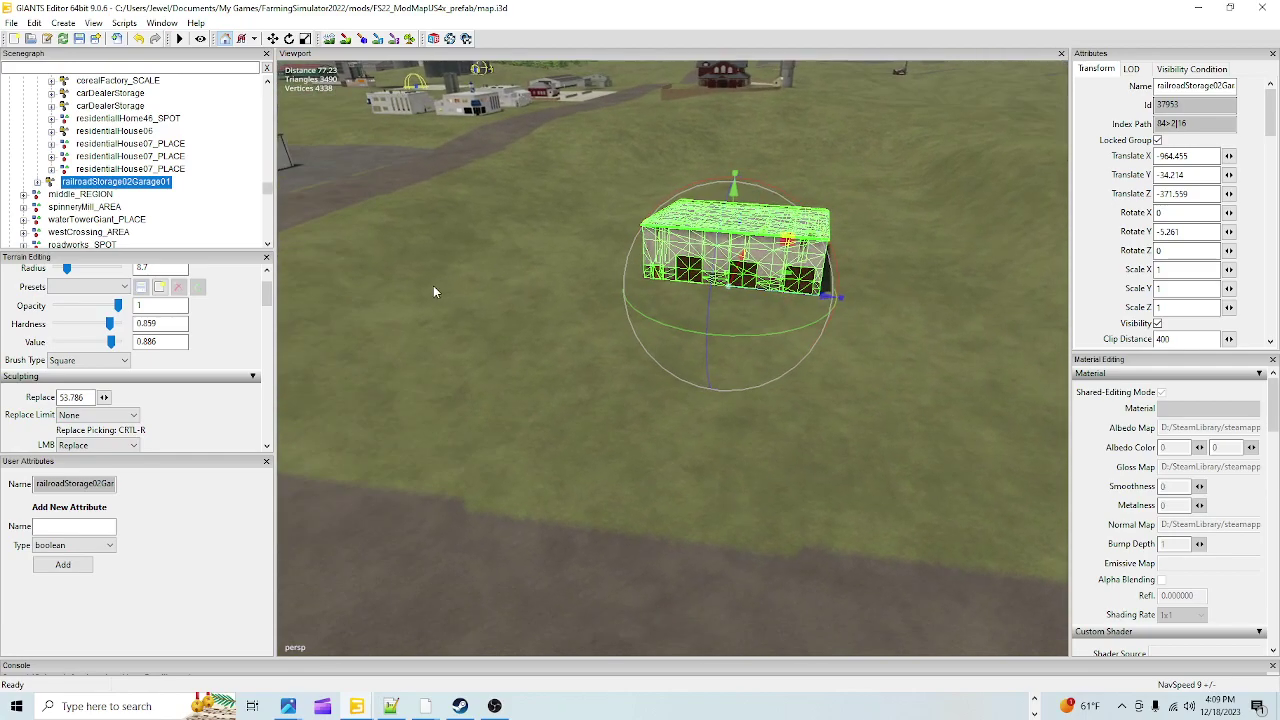
- Paint a GRAVEL driveway from the lakeside road towards the garage, using the Add brush mode and a smaller square brush
{"action": "scroll", "coordinate": [190, 430], "scroll_direction": "down", "scroll_amount": 3}
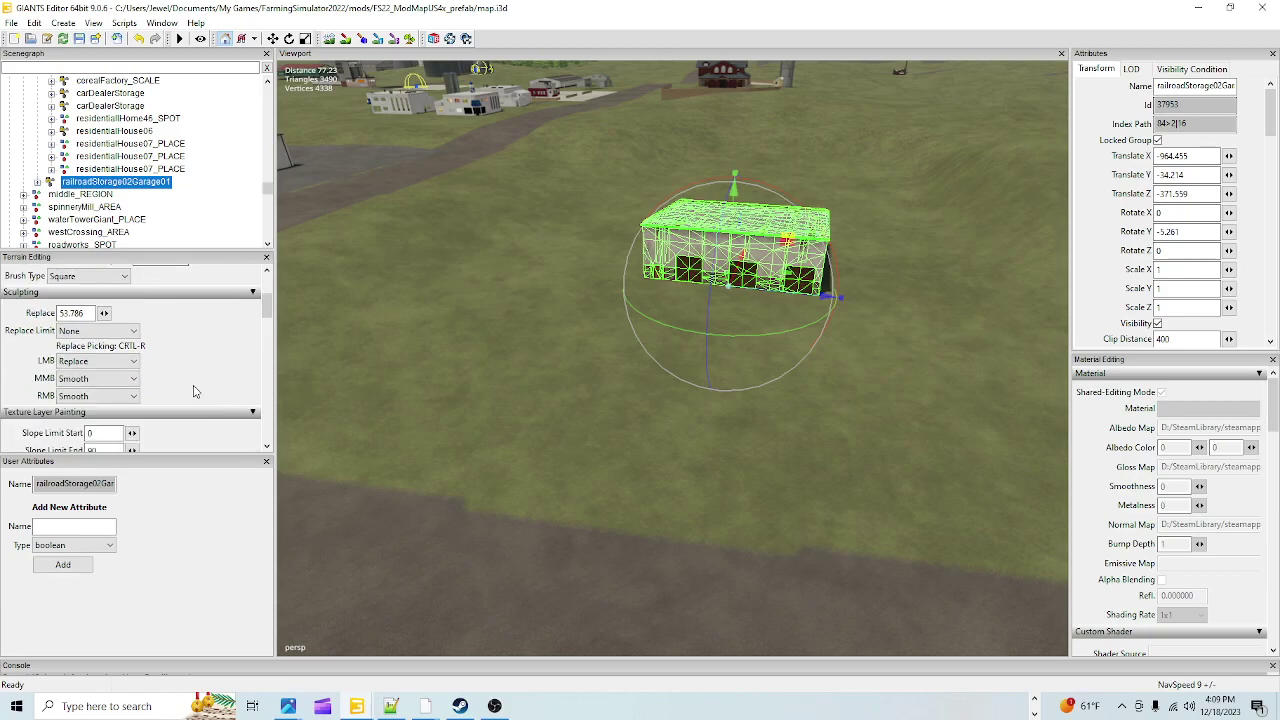
{"action": "scroll", "coordinate": [197, 372], "scroll_direction": "down", "scroll_amount": 1}
{"action": "left_click", "coordinate": [182, 426]}
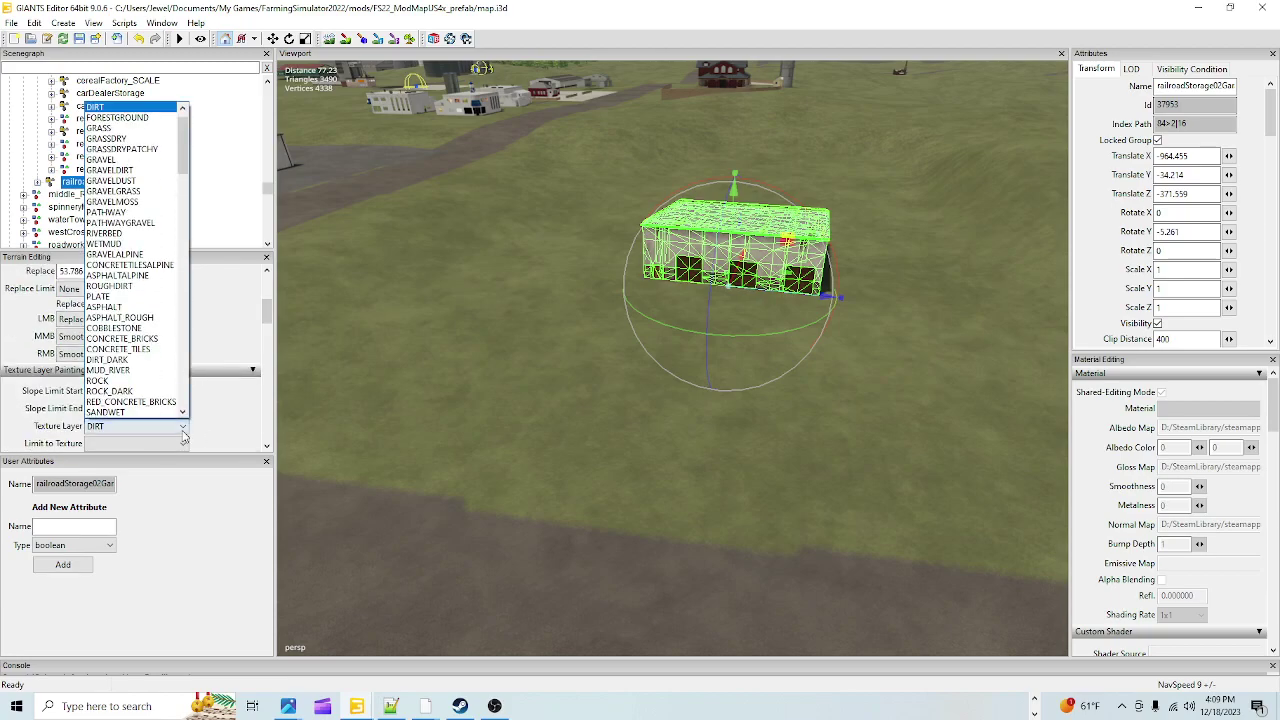
{"action": "left_click", "coordinate": [118, 181]}
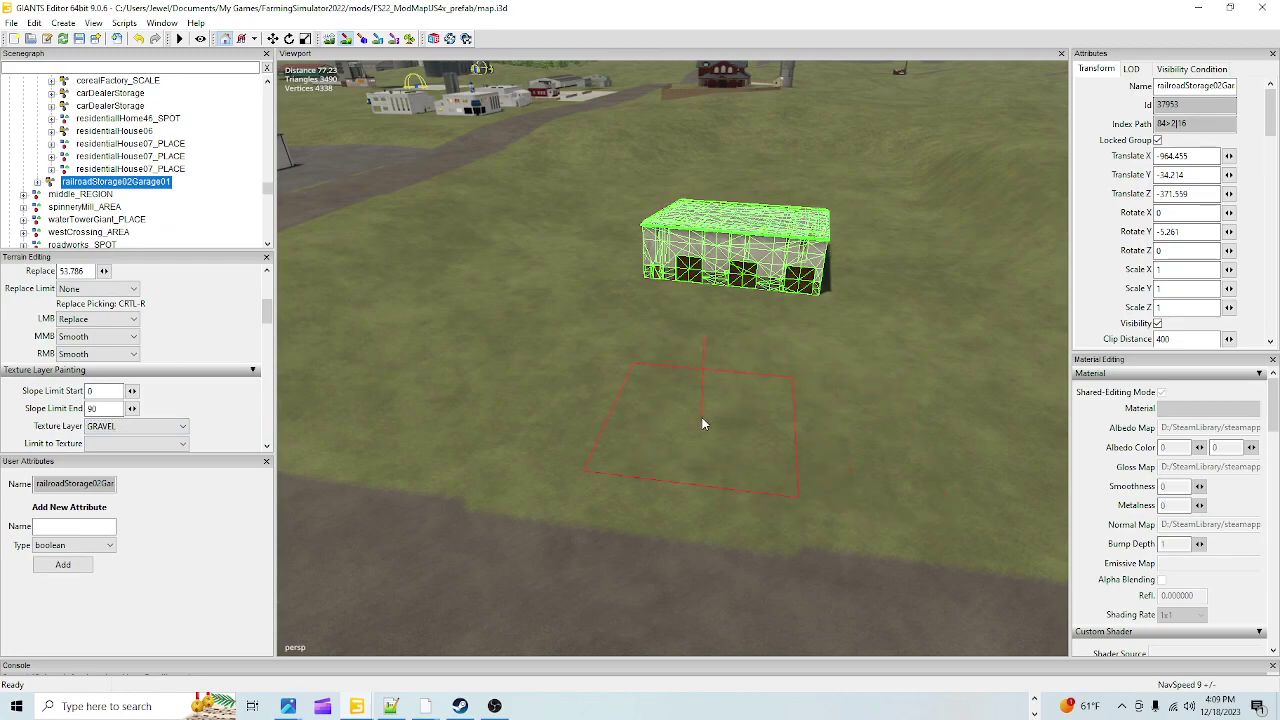
{"action": "left_click", "coordinate": [132, 319]}
{"action": "left_click", "coordinate": [80, 346]}
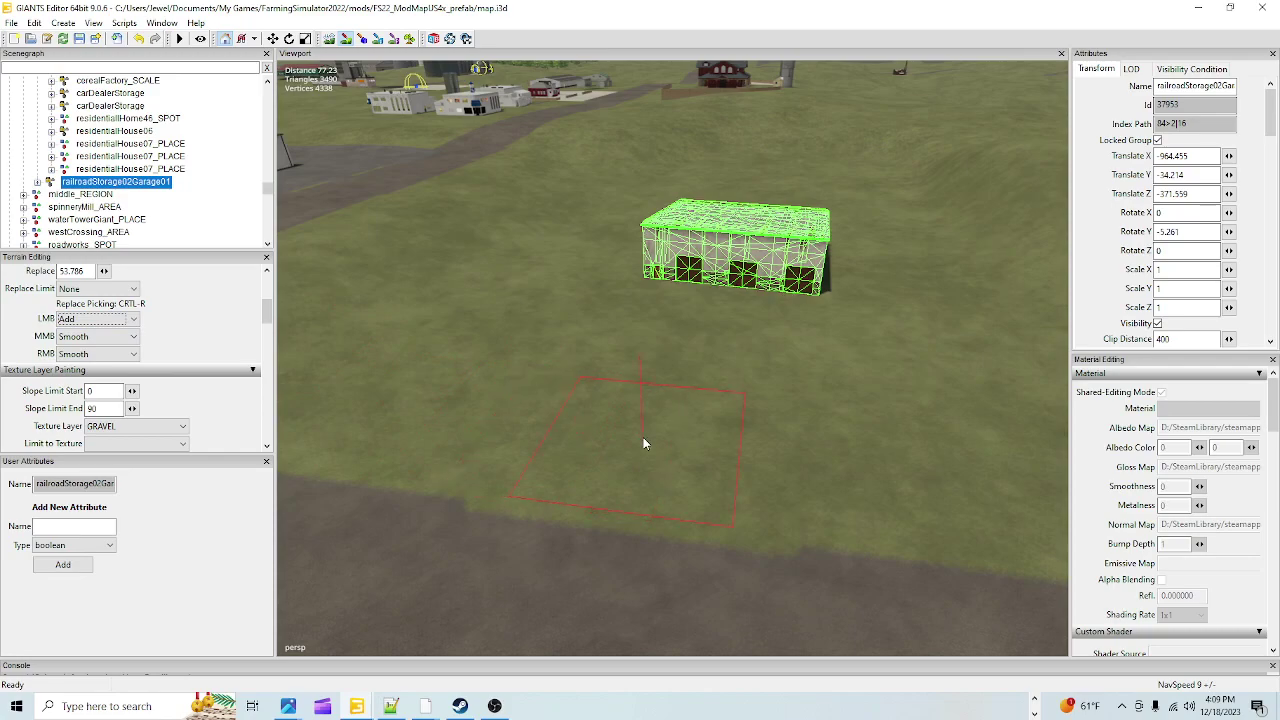
{"action": "scroll", "coordinate": [639, 436], "scroll_direction": "down", "scroll_amount": 4}
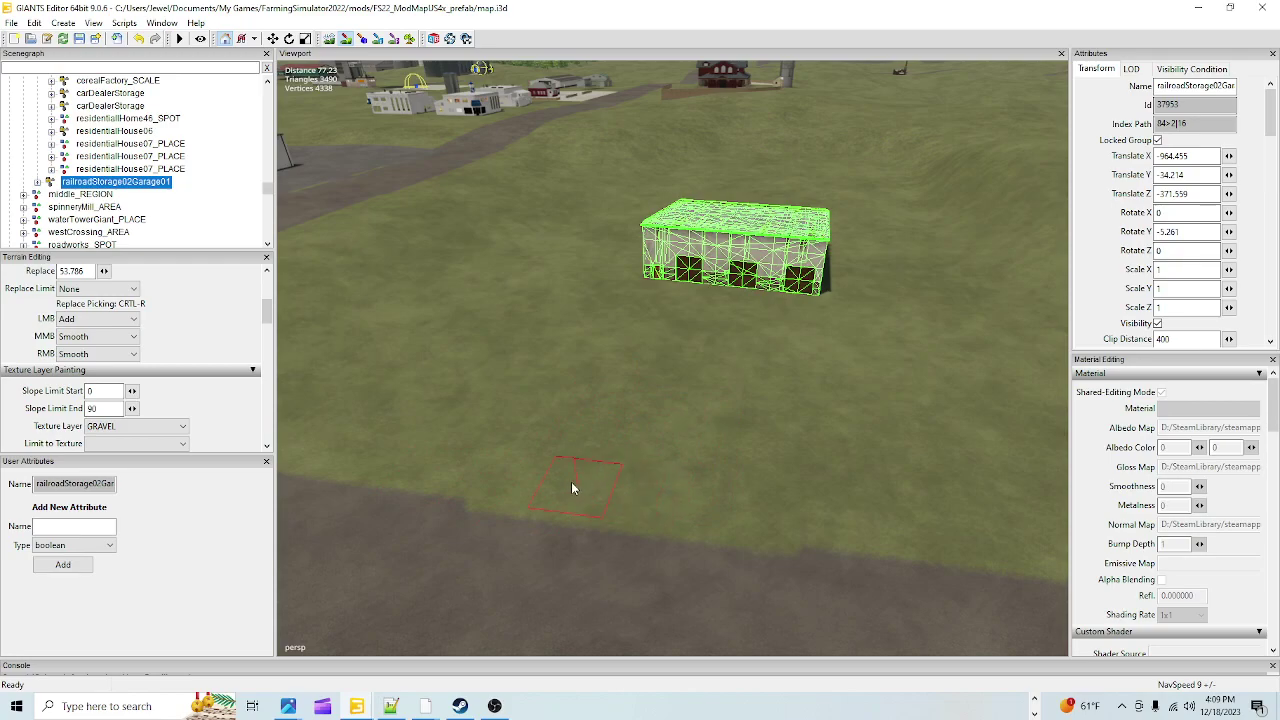
{"action": "mouse_move", "coordinate": [561, 490]}
{"action": "left_mouse_down"}
{"action": "mouse_move", "coordinate": [548, 495]}
{"action": "mouse_move", "coordinate": [543, 479]}
{"action": "mouse_move", "coordinate": [527, 496]}
{"action": "mouse_move", "coordinate": [586, 475]}
{"action": "mouse_move", "coordinate": [601, 444]}
{"action": "mouse_move", "coordinate": [559, 429]}
{"action": "left_mouse_up"}
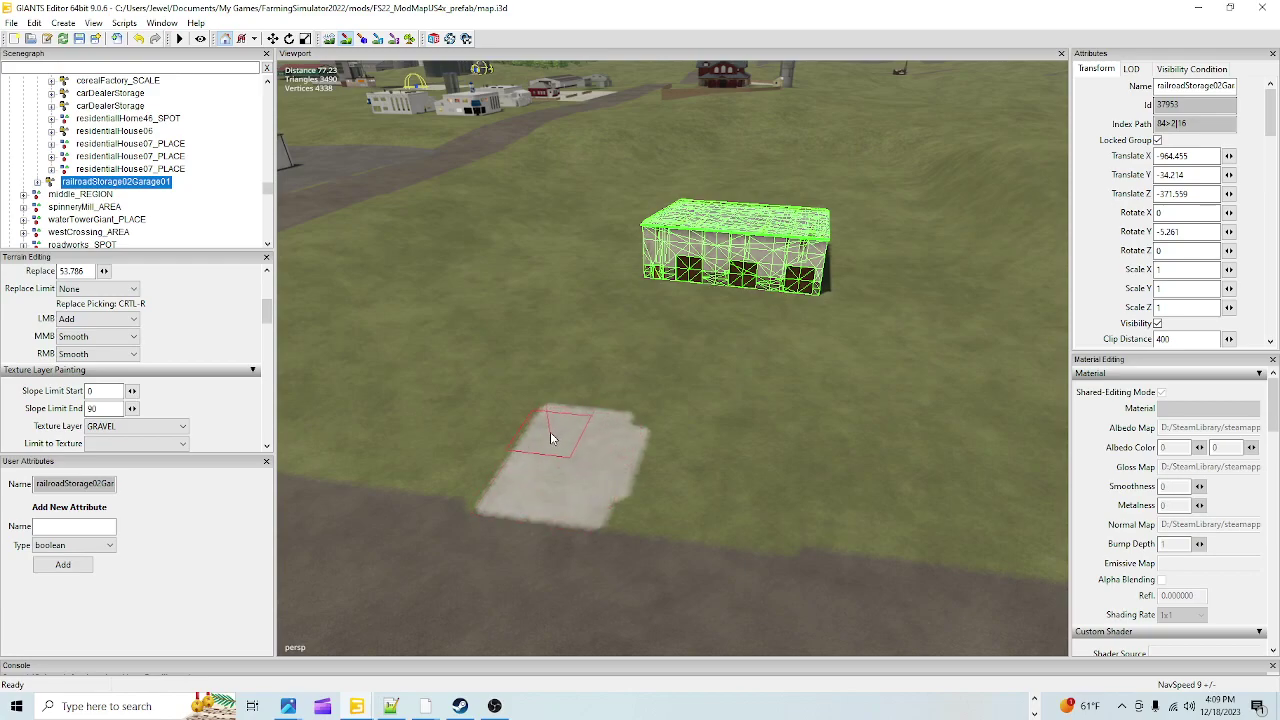
- Extend the gravel from the driveway around the garage and fill the enclosed ground to form a parking lot
{"action": "mouse_move", "coordinate": [613, 392]}
{"action": "left_mouse_down"}
{"action": "mouse_move", "coordinate": [617, 424]}
{"action": "mouse_move", "coordinate": [669, 367]}
{"action": "mouse_move", "coordinate": [872, 384]}
{"action": "mouse_move", "coordinate": [732, 391]}
{"action": "left_mouse_up"}
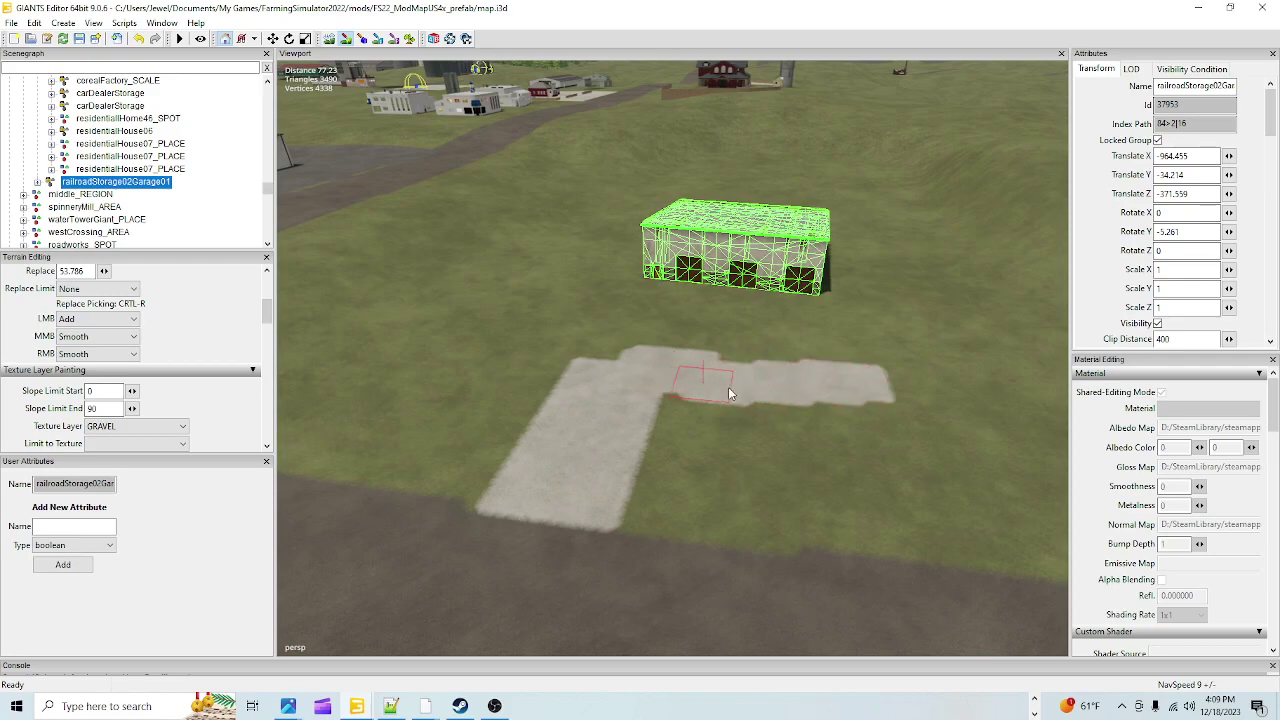
{"action": "left_click_drag", "start_coordinate": [904, 382], "coordinate": [949, 338]}
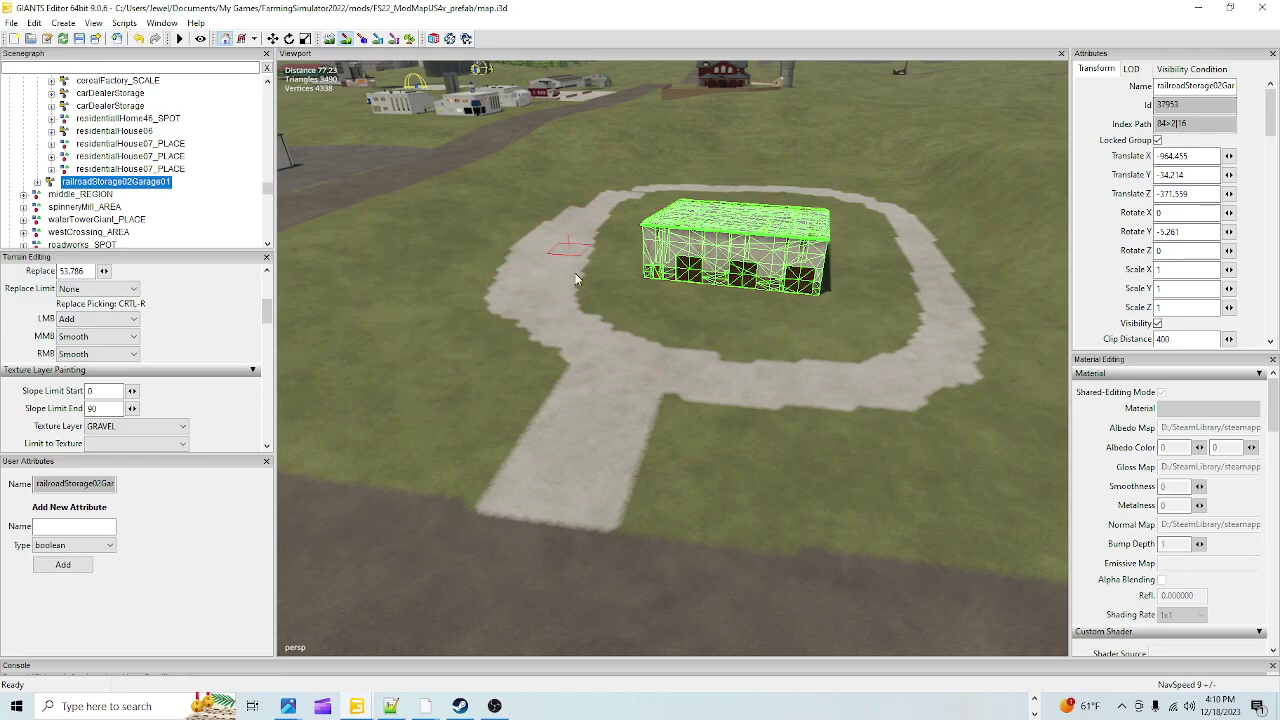
{"action": "mouse_move", "coordinate": [631, 310]}
{"action": "left_mouse_down"}
{"action": "mouse_move", "coordinate": [860, 330]}
{"action": "mouse_move", "coordinate": [763, 337]}
{"action": "mouse_move", "coordinate": [900, 300]}
{"action": "mouse_move", "coordinate": [880, 245]}
{"action": "mouse_move", "coordinate": [845, 212]}
{"action": "left_mouse_up"}
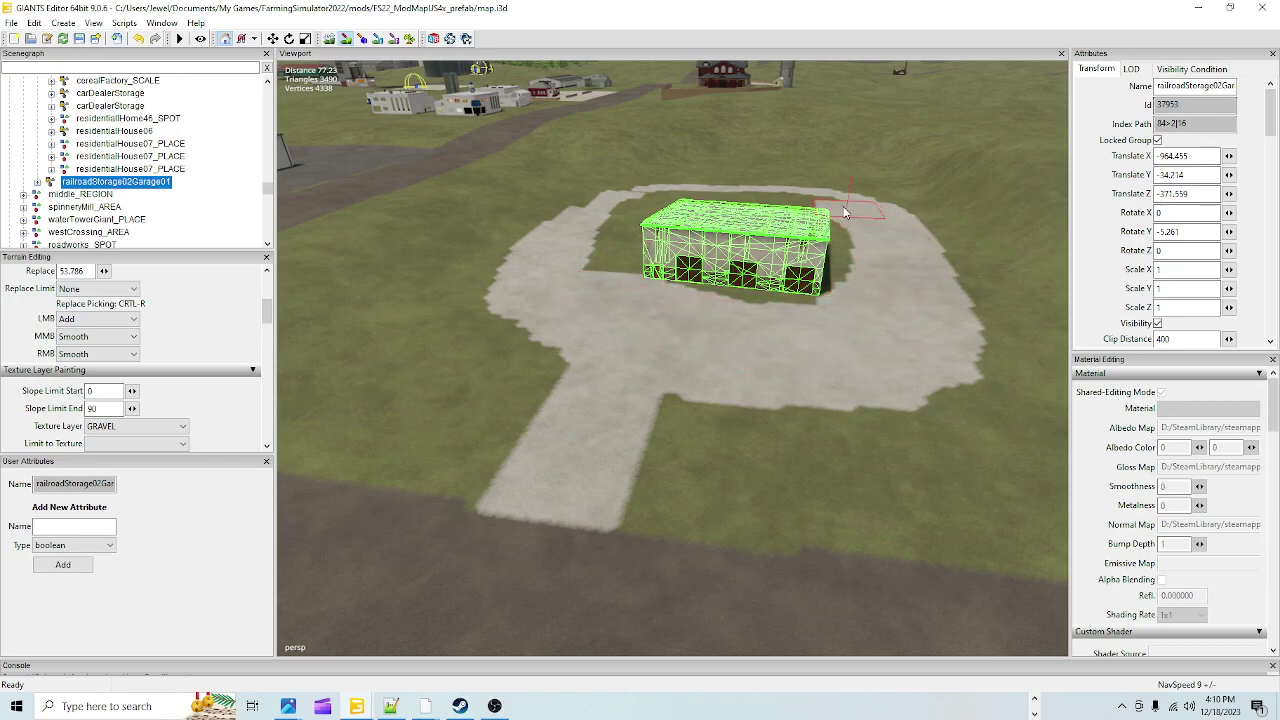
{"action": "mouse_move", "coordinate": [728, 193]}
{"action": "left_mouse_down"}
{"action": "mouse_move", "coordinate": [650, 198]}
{"action": "mouse_move", "coordinate": [650, 285]}
{"action": "mouse_move", "coordinate": [785, 222]}
{"action": "left_mouse_up"}
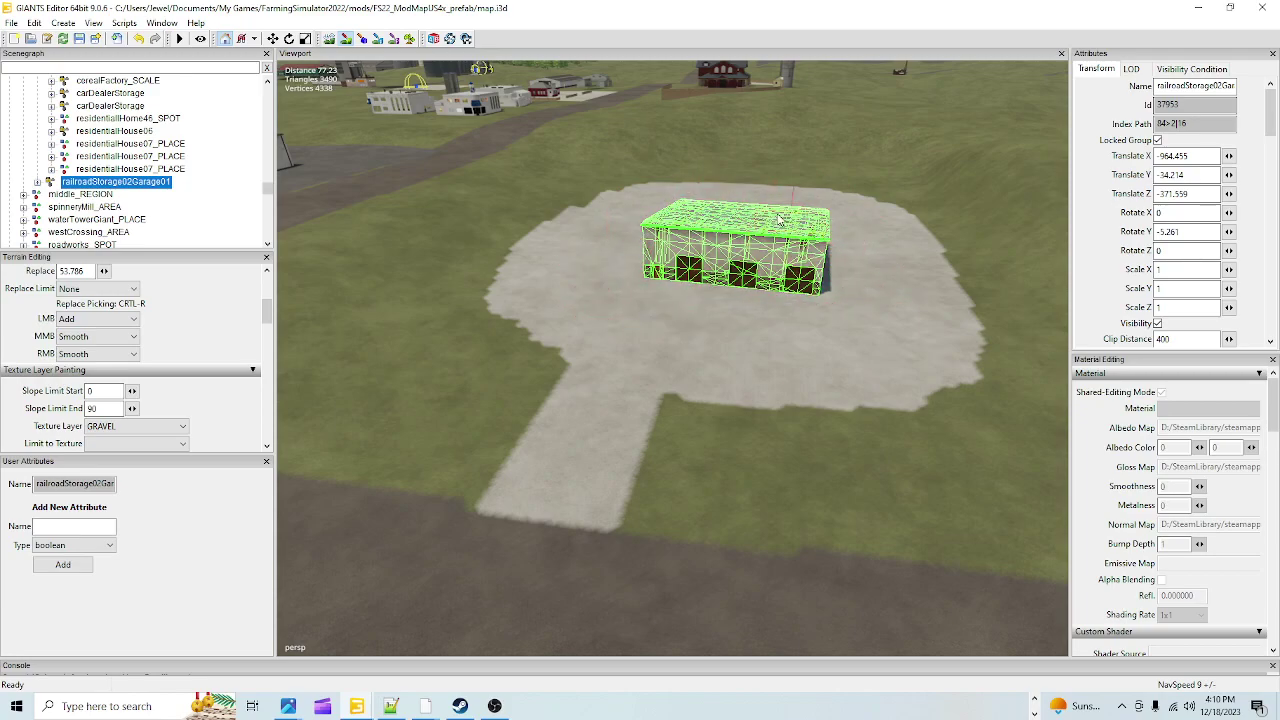
- Switch to a Round brush and soften the gravel lot's outline, widening its front edge where the driveway joins
{"action": "scroll", "coordinate": [200, 347], "scroll_direction": "up", "scroll_amount": 3}
{"action": "left_click", "coordinate": [97, 318]}
{"action": "left_click", "coordinate": [75, 345]}
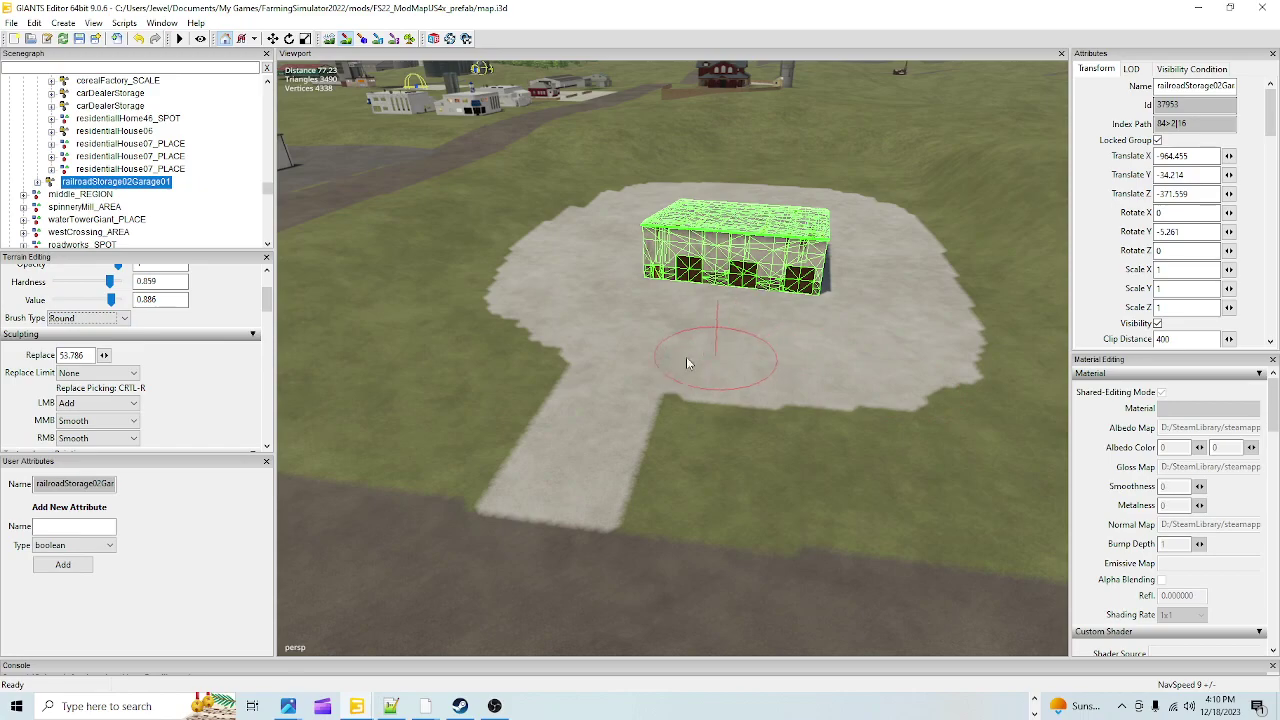
{"action": "mouse_move", "coordinate": [889, 372]}
{"action": "left_mouse_down"}
{"action": "mouse_move", "coordinate": [950, 345]}
{"action": "mouse_move", "coordinate": [884, 215]}
{"action": "mouse_move", "coordinate": [840, 198]}
{"action": "left_mouse_up"}
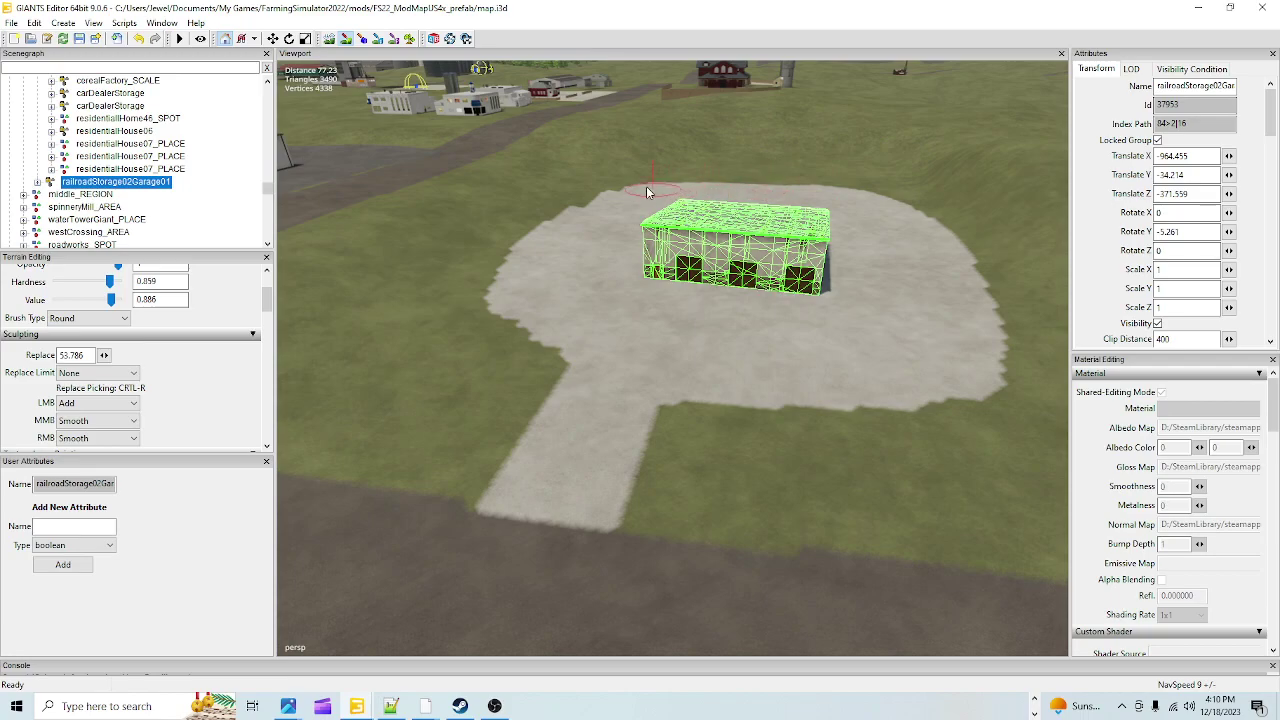
{"action": "mouse_move", "coordinate": [632, 194]}
{"action": "left_mouse_down"}
{"action": "mouse_move", "coordinate": [556, 236]}
{"action": "mouse_move", "coordinate": [533, 281]}
{"action": "left_mouse_up"}
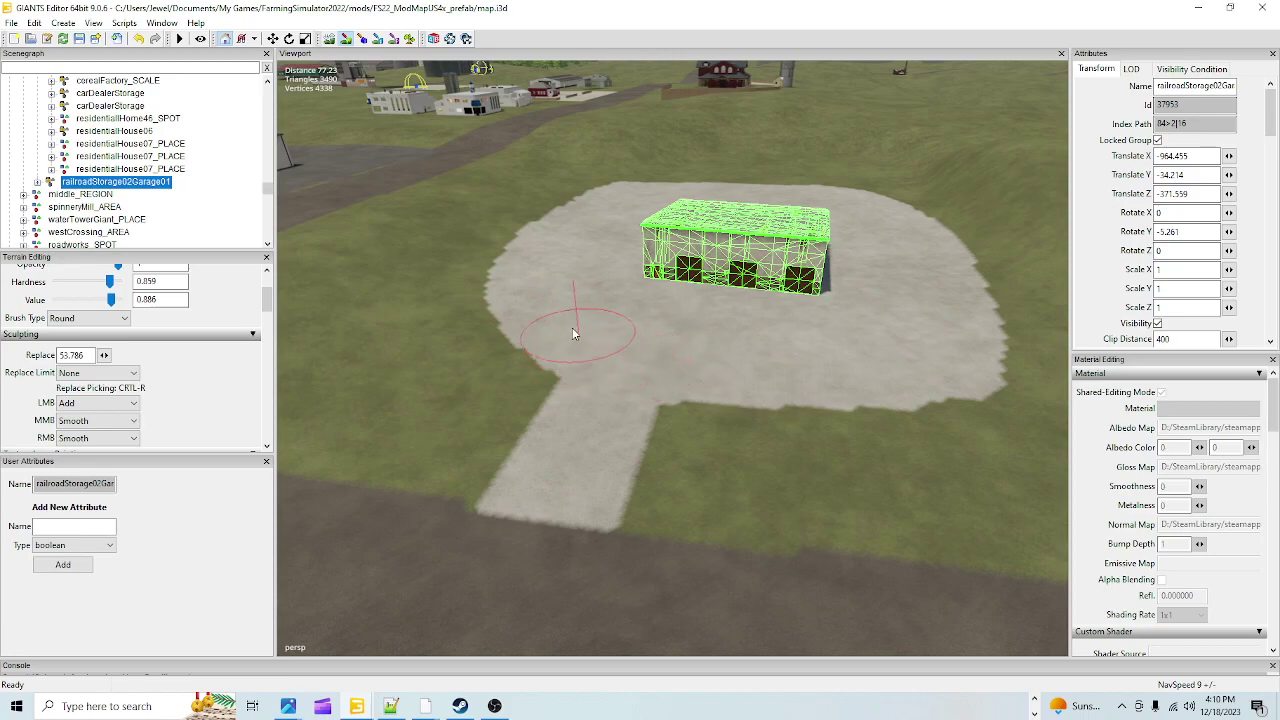
{"action": "mouse_move", "coordinate": [706, 378]}
{"action": "left_mouse_down"}
{"action": "mouse_move", "coordinate": [657, 434]}
{"action": "mouse_move", "coordinate": [657, 478]}
{"action": "mouse_move", "coordinate": [764, 386]}
{"action": "left_mouse_up"}
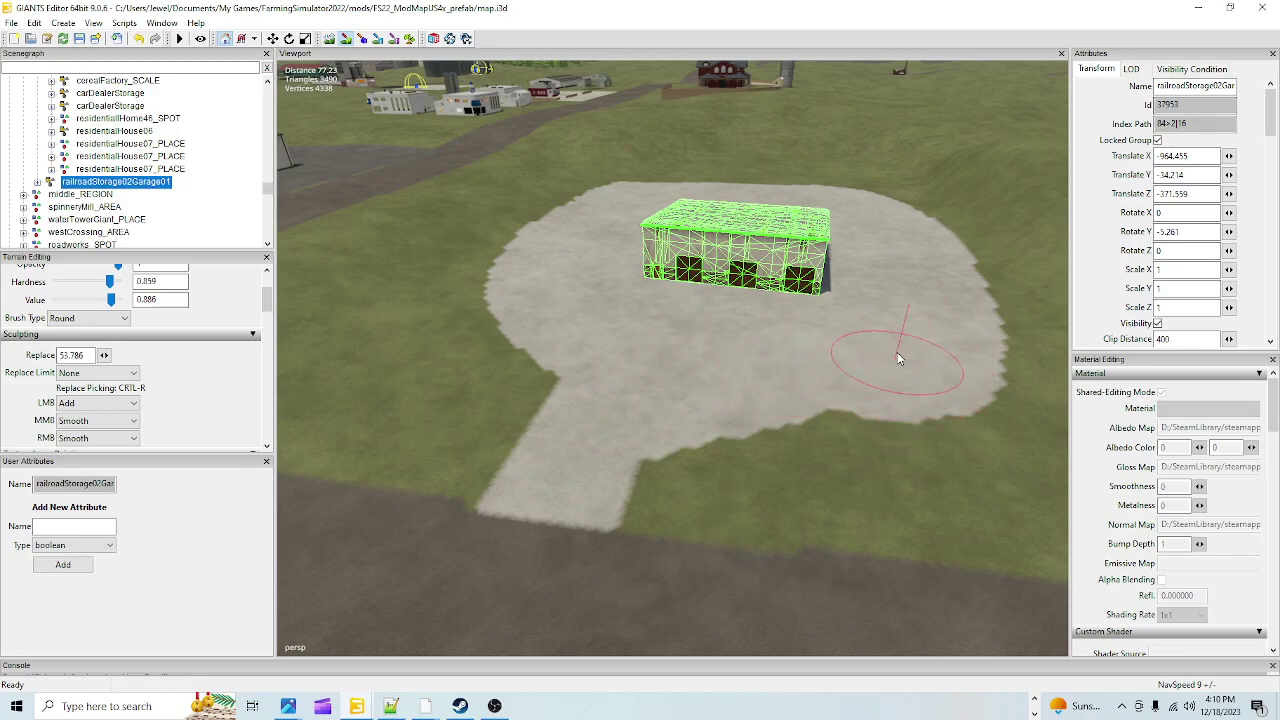
- Paint a second gravel driveway from the rear of the garage lot to the road behind it
{"action": "right_click_drag", "start_coordinate": [438, 166], "coordinate": [632, 146]}
{"action": "right_click_drag", "start_coordinate": [696, 257], "coordinate": [666, 363]}
{"action": "left_click", "coordinate": [345, 40]}
{"action": "mouse_move", "coordinate": [690, 216]}
{"action": "left_mouse_down"}
{"action": "mouse_move", "coordinate": [677, 314]}
{"action": "mouse_move", "coordinate": [642, 330]}
{"action": "left_mouse_up"}
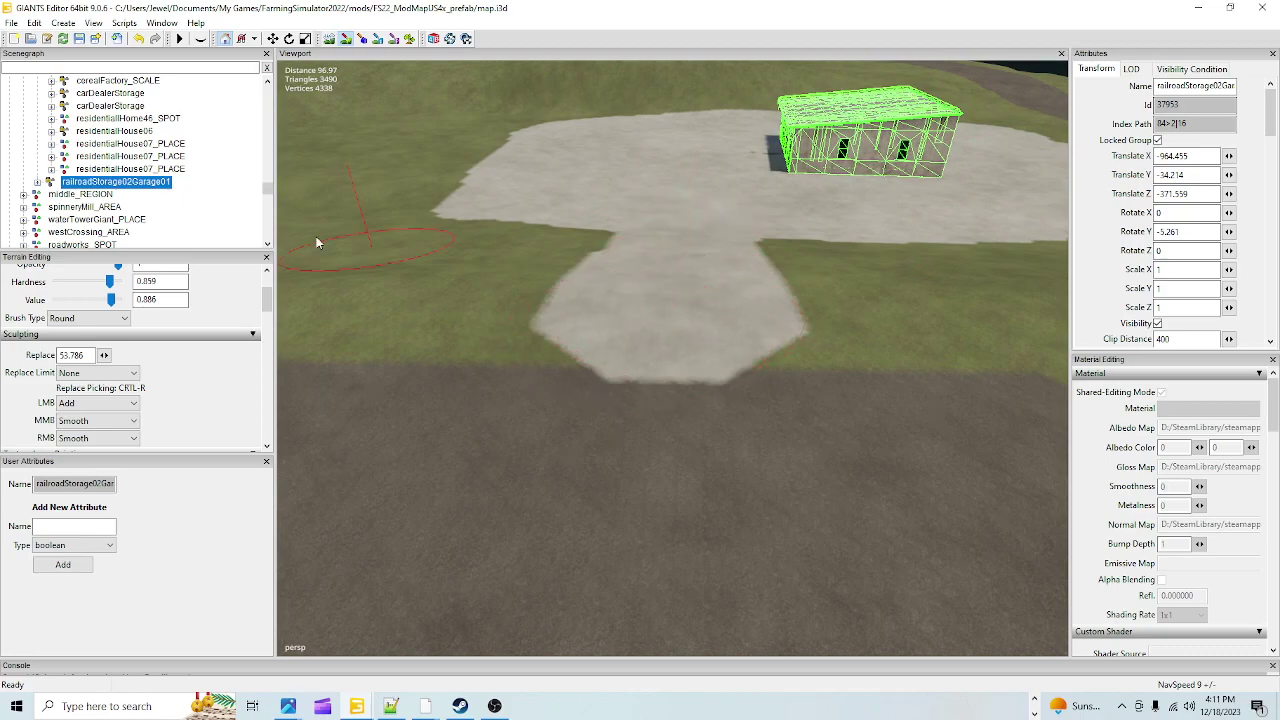
- Change the brush type to Square and widen the rear driveway with gravel between the road and the lot
{"action": "left_click", "coordinate": [118, 316]}
{"action": "left_click", "coordinate": [88, 346]}
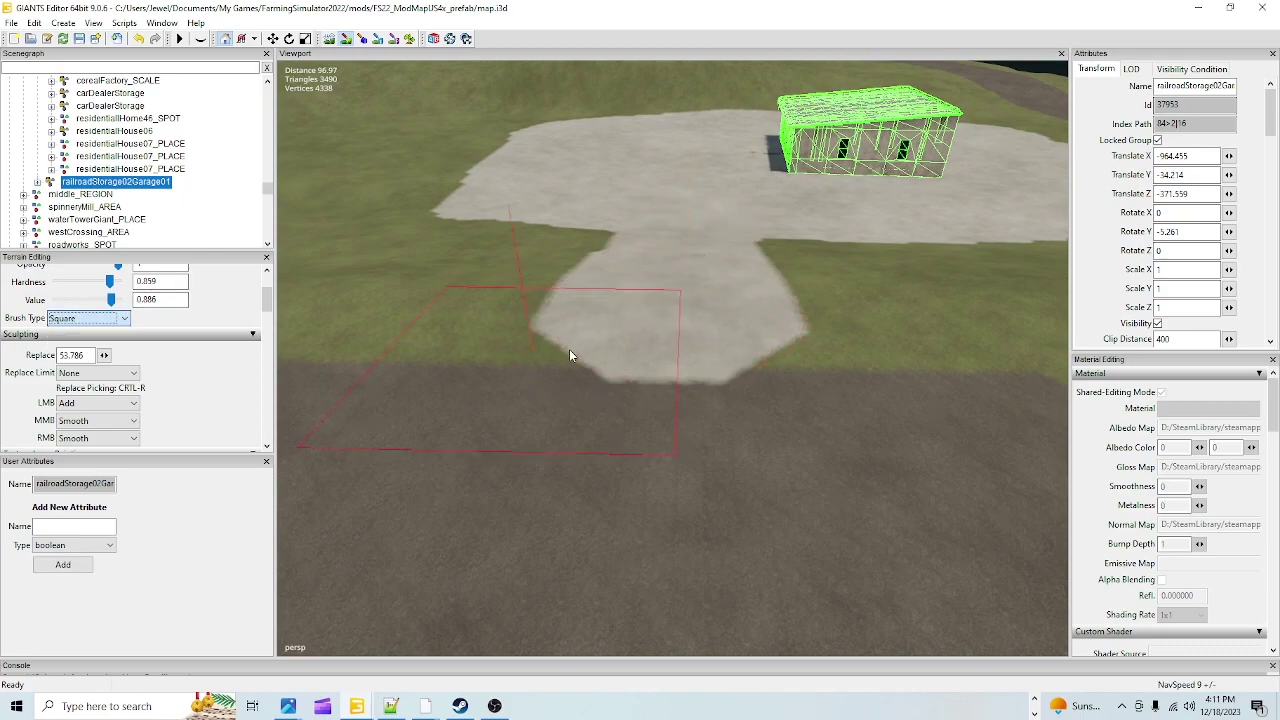
{"action": "mouse_move", "coordinate": [674, 306]}
{"action": "left_mouse_down"}
{"action": "mouse_move", "coordinate": [657, 306]}
{"action": "mouse_move", "coordinate": [680, 286]}
{"action": "mouse_move", "coordinate": [663, 167]}
{"action": "left_mouse_up"}
{"action": "left_click", "coordinate": [345, 41]}
- Examine the gravel lot and both driveways from all around the garage, including their connections to the roads
{"action": "mouse_move", "coordinate": [555, 350]}
{"action": "left_mouse_down", "text": "alt"}
{"action": "mouse_move", "coordinate": [652, 333]}
{"action": "mouse_move", "coordinate": [733, 285]}
{"action": "left_mouse_up", "text": "alt"}
{"action": "scroll", "coordinate": [616, 473], "scroll_direction": "up", "scroll_amount": 3}
{"action": "left_click_drag", "start_coordinate": [615, 472], "coordinate": [592, 460], "text": "alt"}
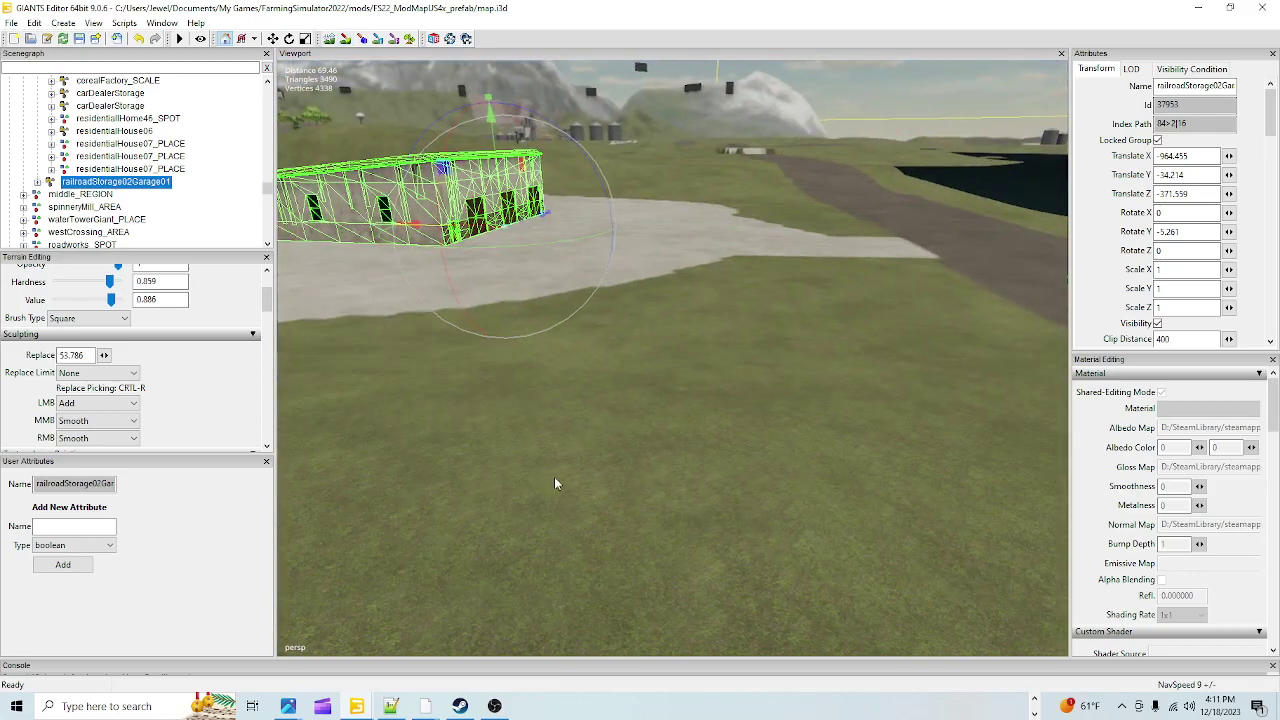
{"action": "left_click_drag", "start_coordinate": [963, 282], "coordinate": [843, 318], "text": "alt"}
{"action": "left_click_drag", "start_coordinate": [832, 168], "coordinate": [750, 297], "text": "alt"}
{"action": "left_click_drag", "start_coordinate": [665, 351], "coordinate": [361, 570], "text": "alt"}
{"action": "left_click_drag", "start_coordinate": [446, 528], "coordinate": [683, 357], "text": "alt"}
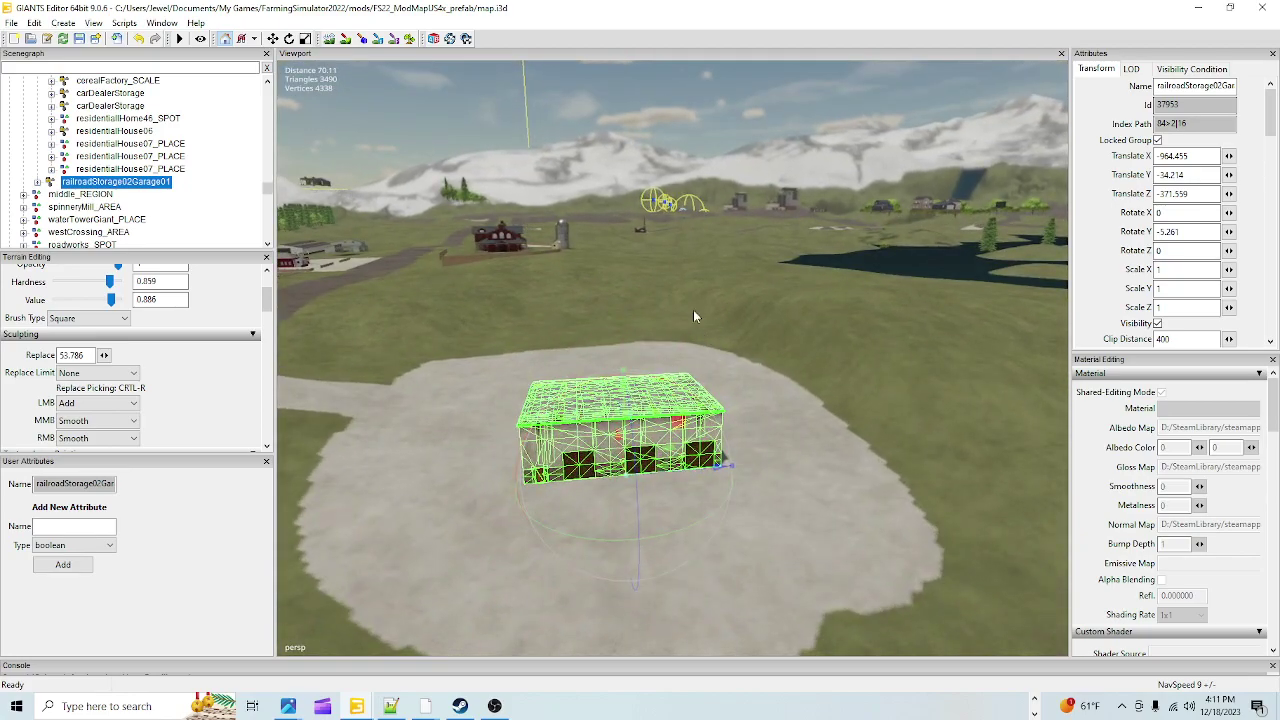
{"action": "left_click_drag", "start_coordinate": [725, 362], "coordinate": [769, 443], "text": "alt"}
{"action": "left_click_drag", "start_coordinate": [911, 361], "coordinate": [731, 282], "text": "alt"}
{"action": "left_click_drag", "start_coordinate": [641, 412], "coordinate": [755, 320], "text": "alt"}
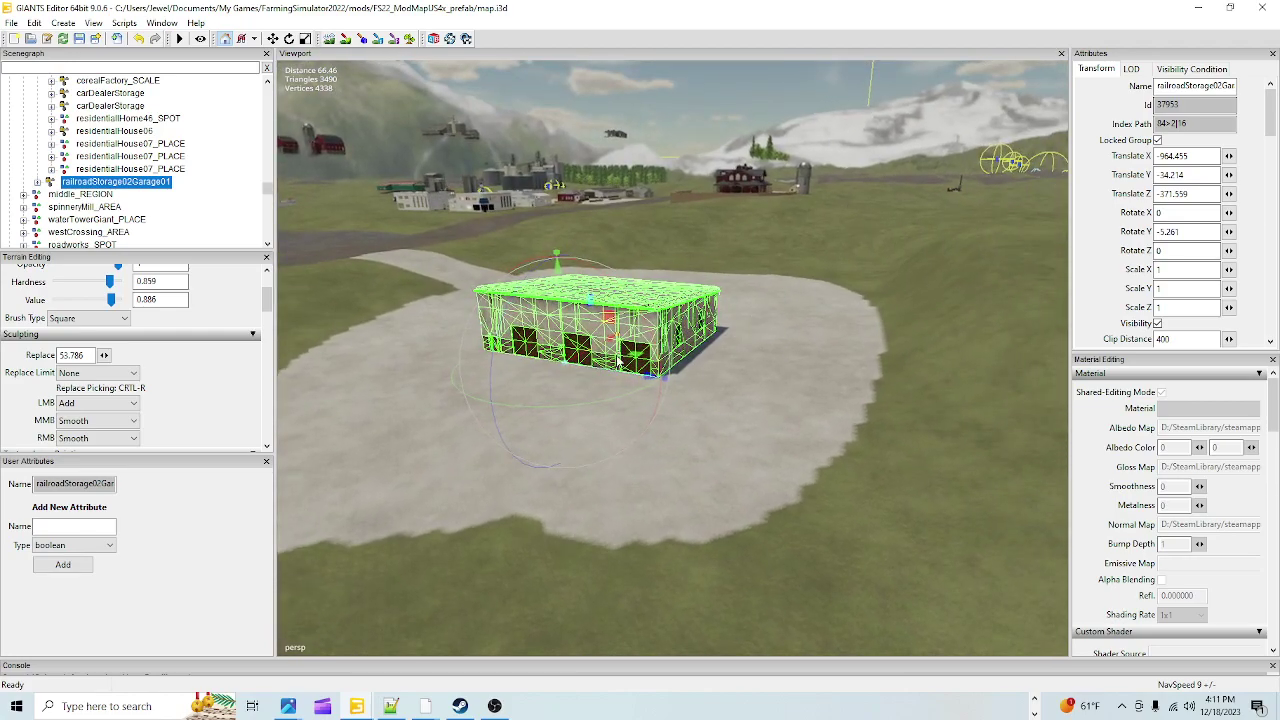
{"action": "left_click_drag", "start_coordinate": [553, 364], "coordinate": [588, 496], "text": "alt"}
{"action": "left_click_drag", "start_coordinate": [503, 289], "coordinate": [744, 363], "text": "alt"}
{"action": "scroll", "coordinate": [486, 420], "scroll_direction": "up", "scroll_amount": 3}
{"action": "scroll", "coordinate": [758, 362], "scroll_direction": "down", "scroll_amount": 5}
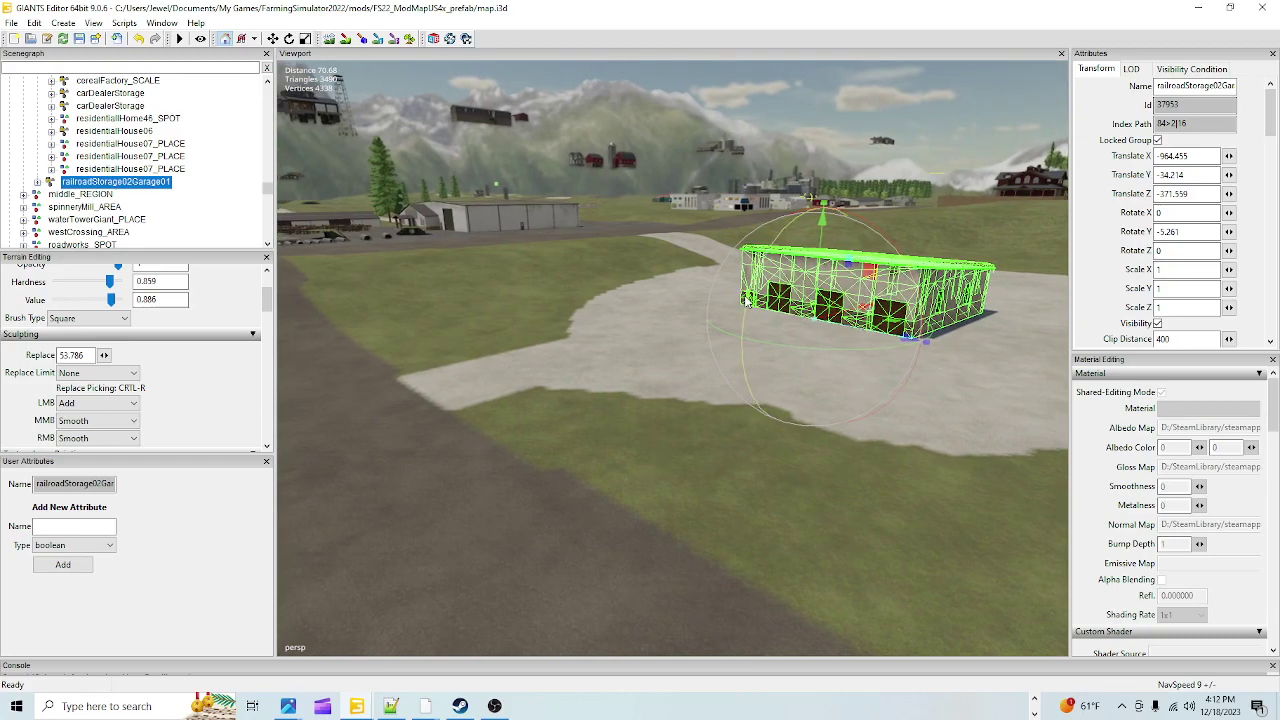